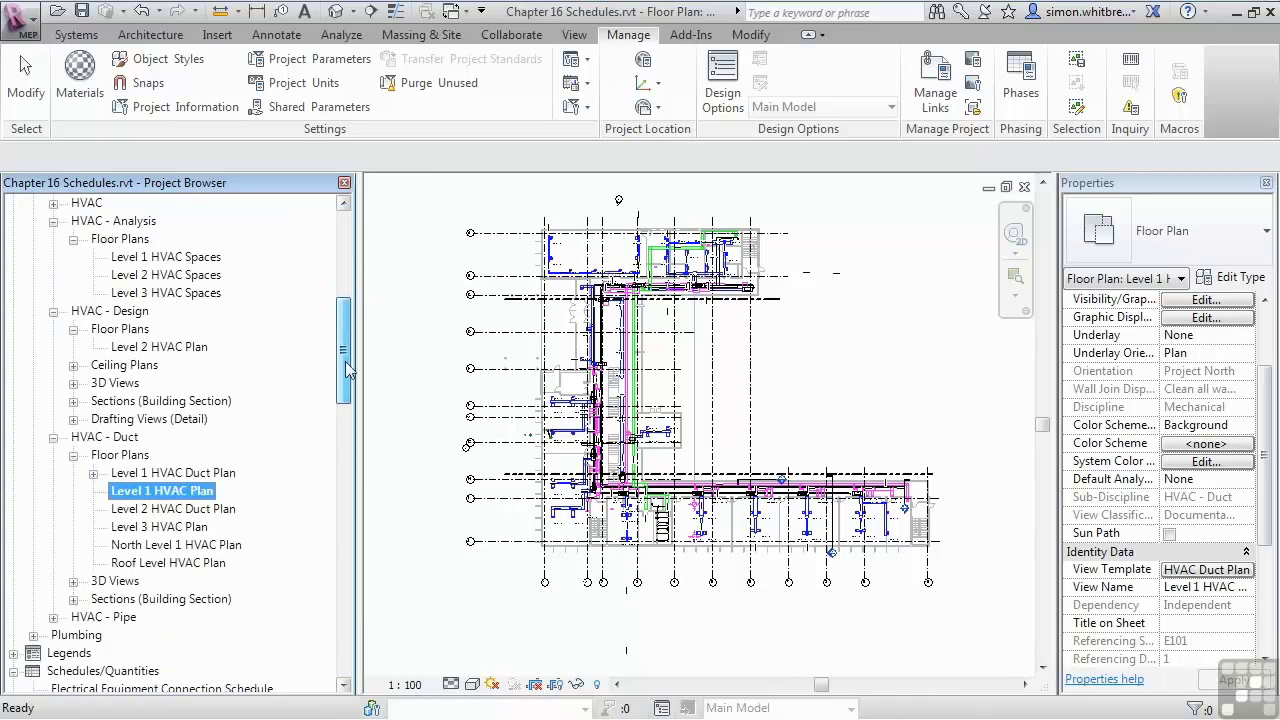
Step: Select the Level 2 HVAC Duct Plan view, then zoom in on the Level 1 ductwork and air terminals
left_click(141, 474)
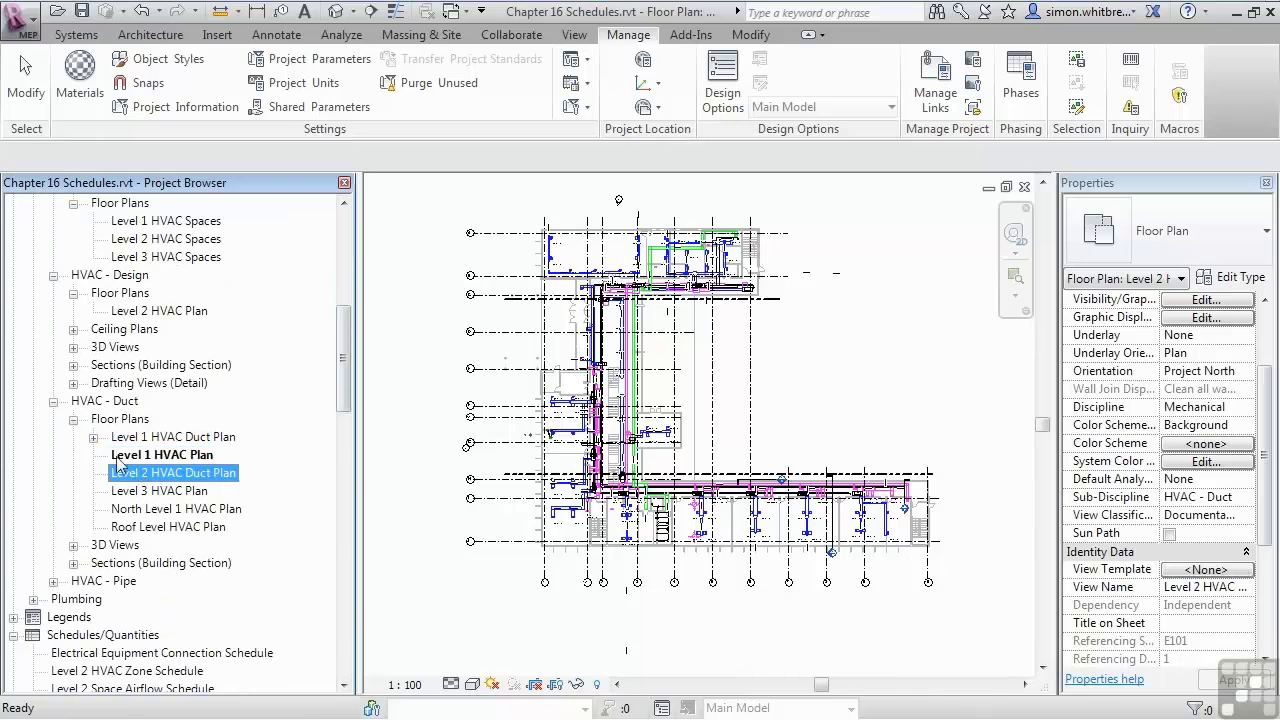
left_click(415, 470)
scroll(550, 530, "up", 5)
scroll(548, 533, "up", 2)
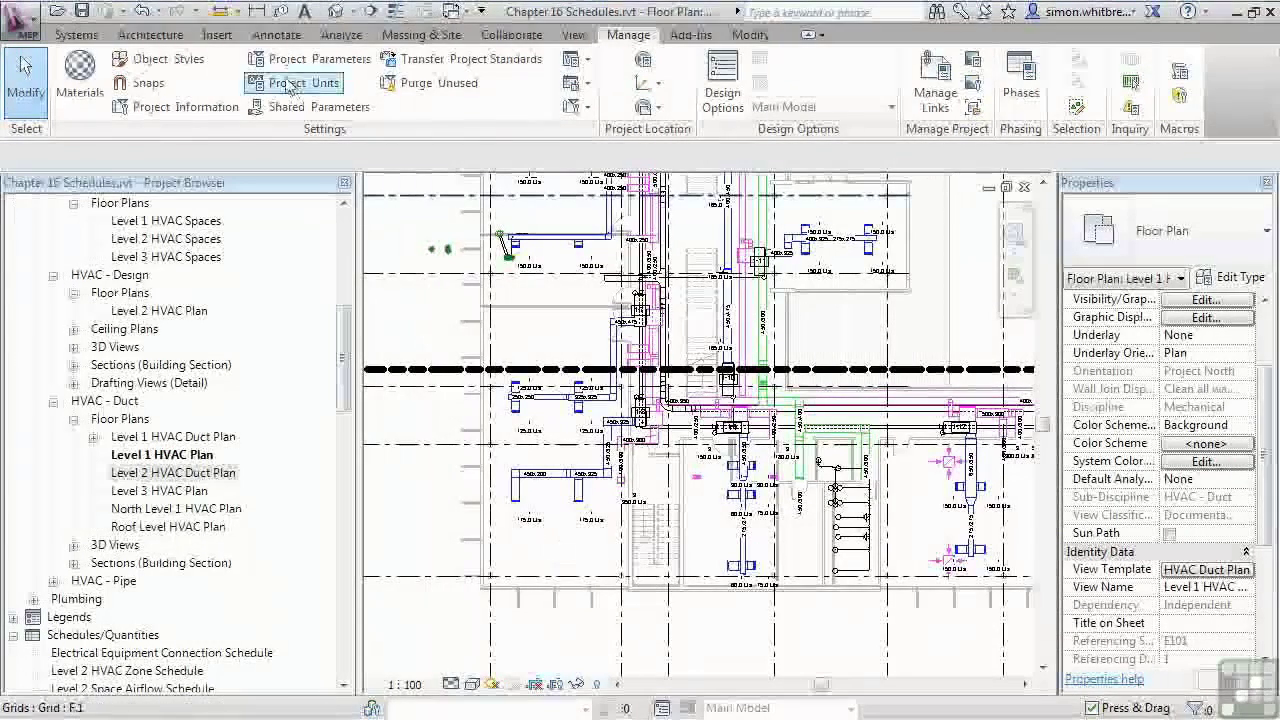
Step: Tag all untagged spaces on the plan with Space Tags using Tag All
left_click(272, 40)
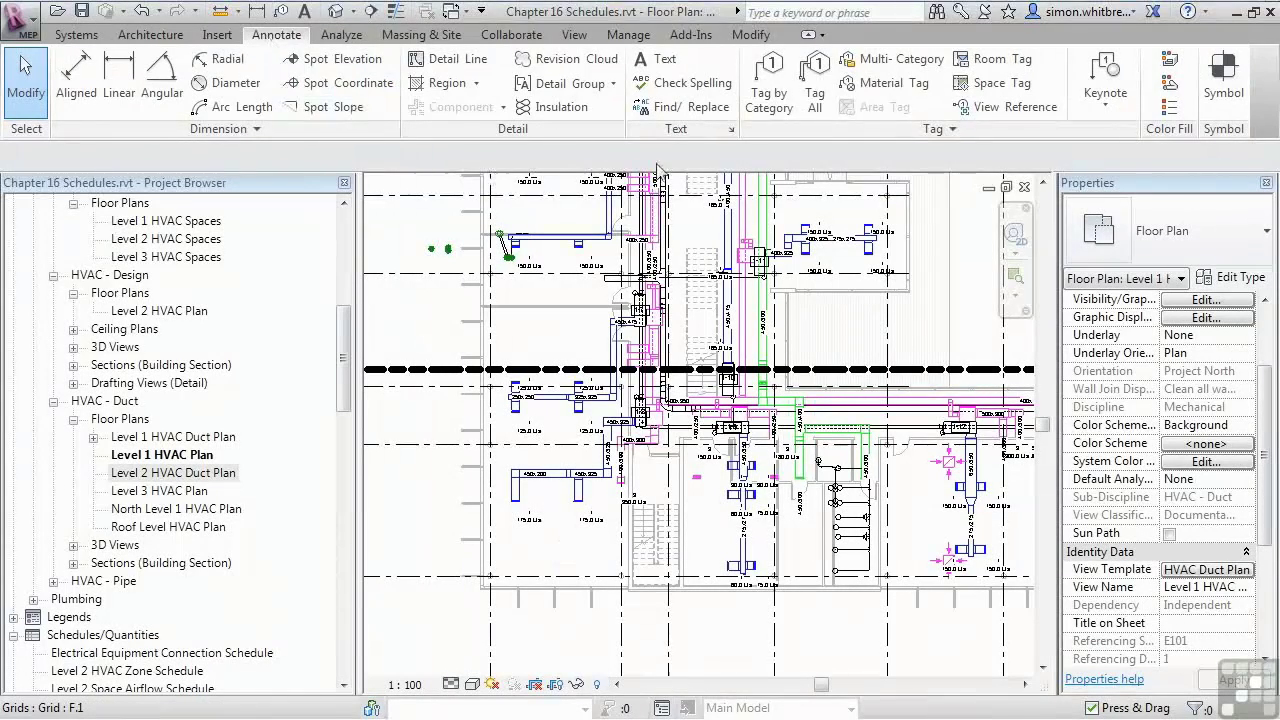
left_click(813, 95)
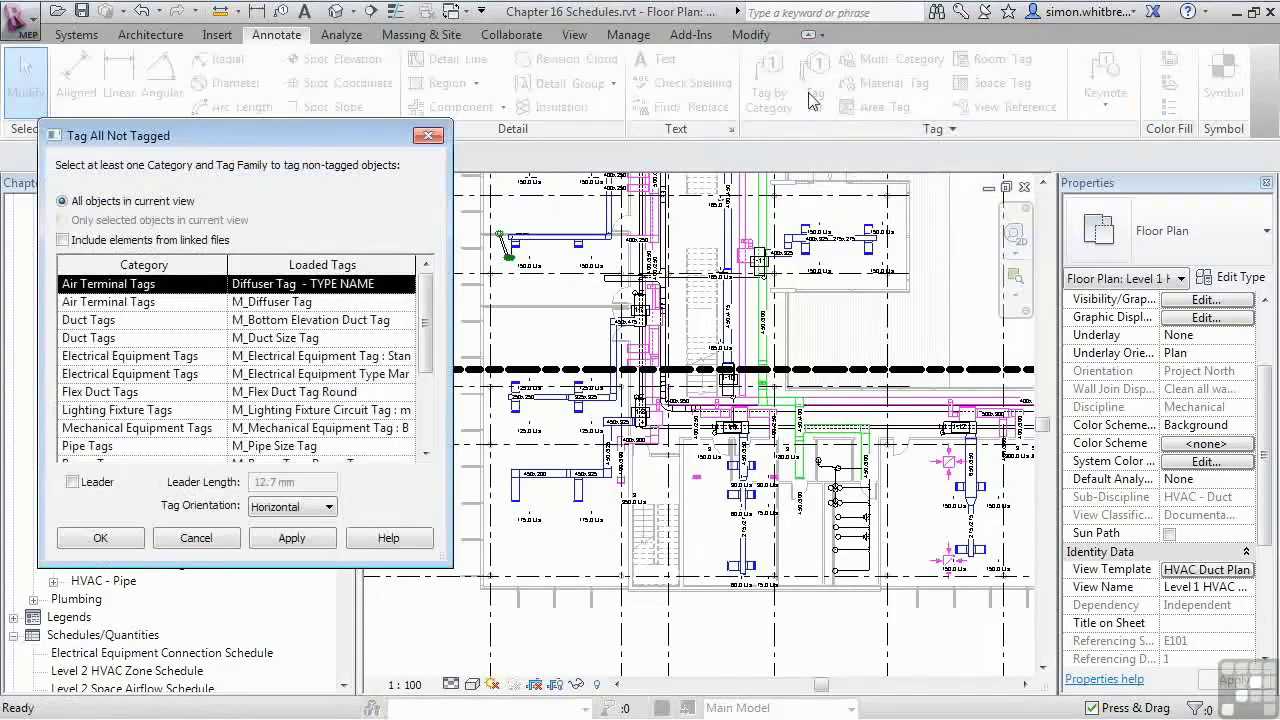
left_click_drag(430, 300, 428, 380)
left_click(97, 395)
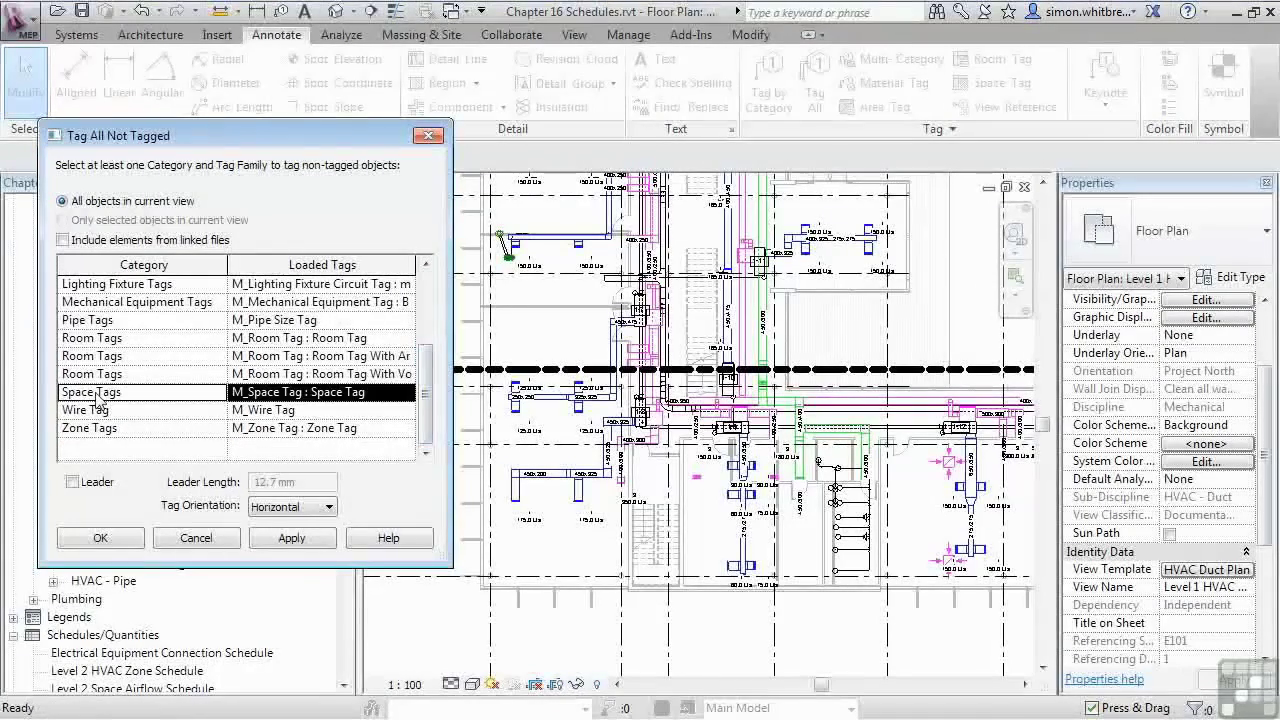
left_click(272, 540)
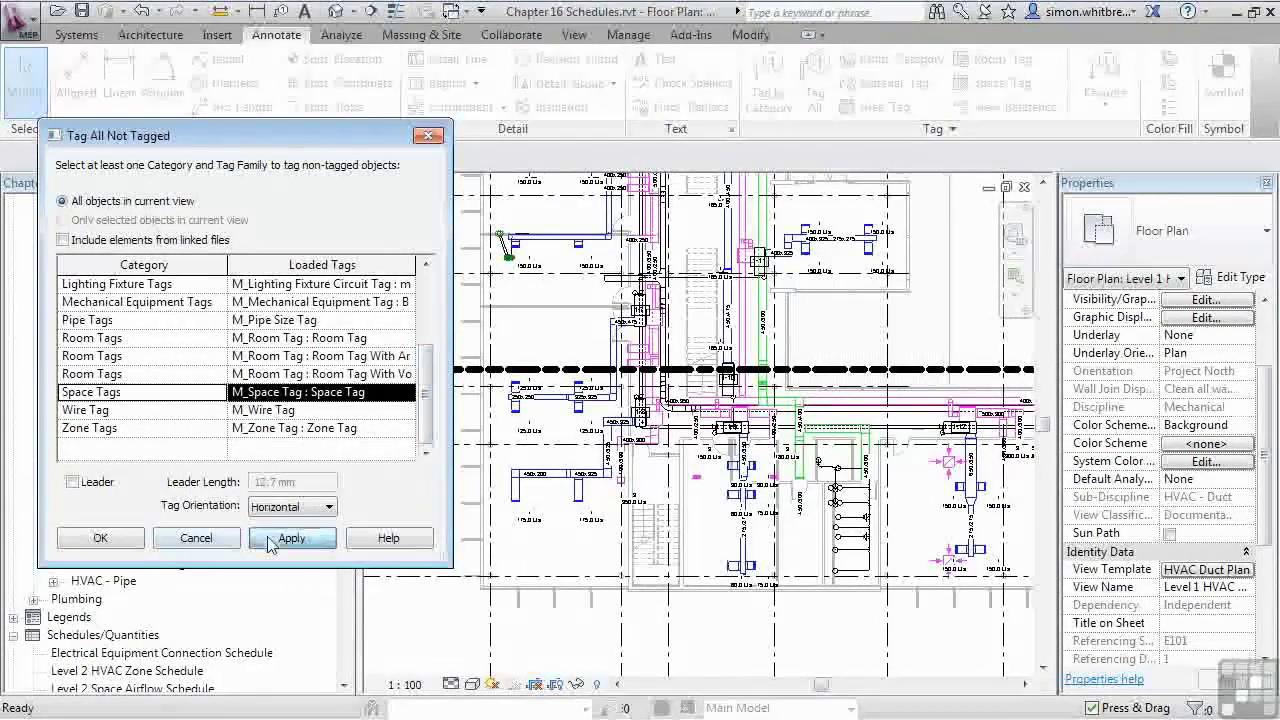
left_click(98, 539)
Step: Move the Instruction 115 space tag left and down, clear of the duct labels
scroll(518, 462, "up", 5)
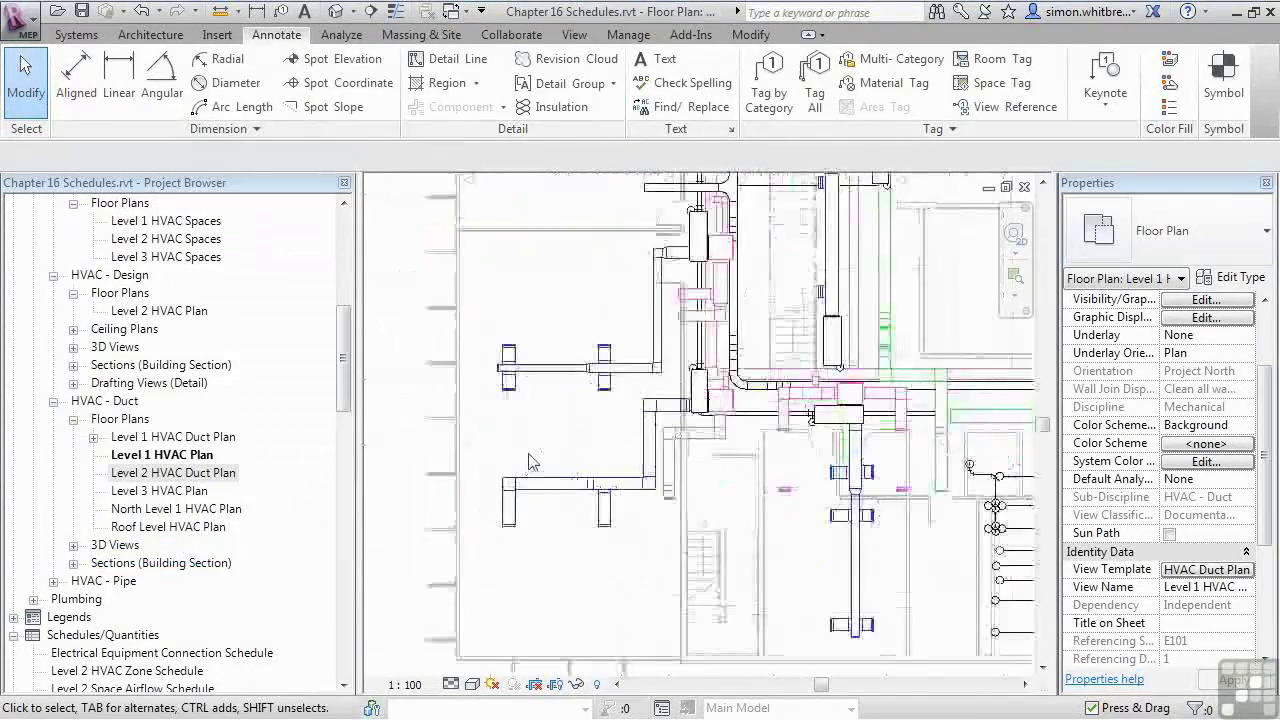
left_click(600, 465)
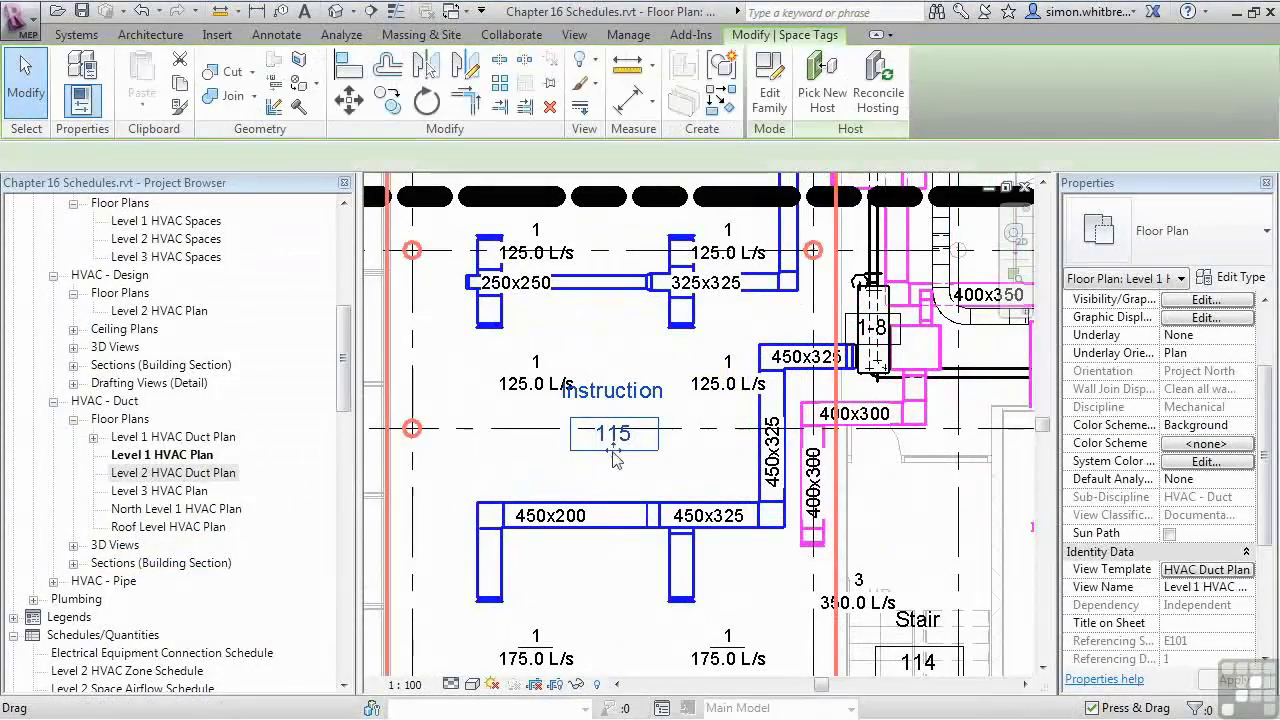
left_click_drag(600, 465, 473, 491)
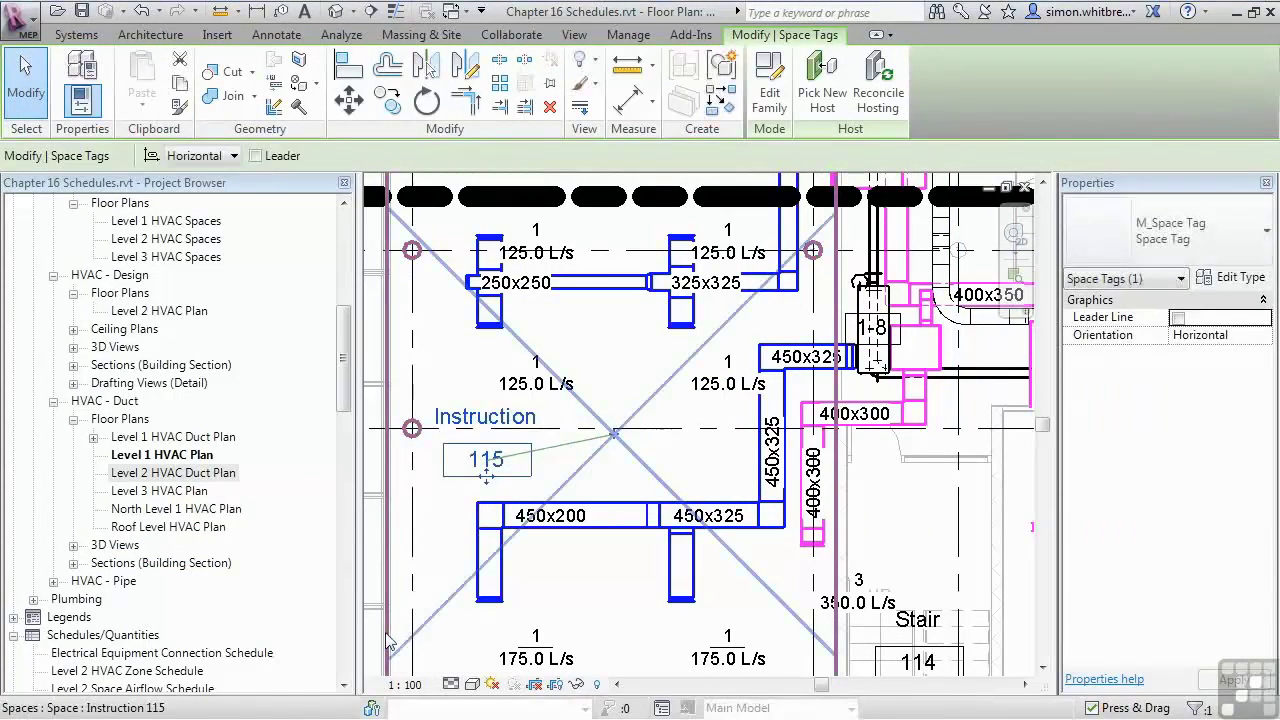
key("Escape")
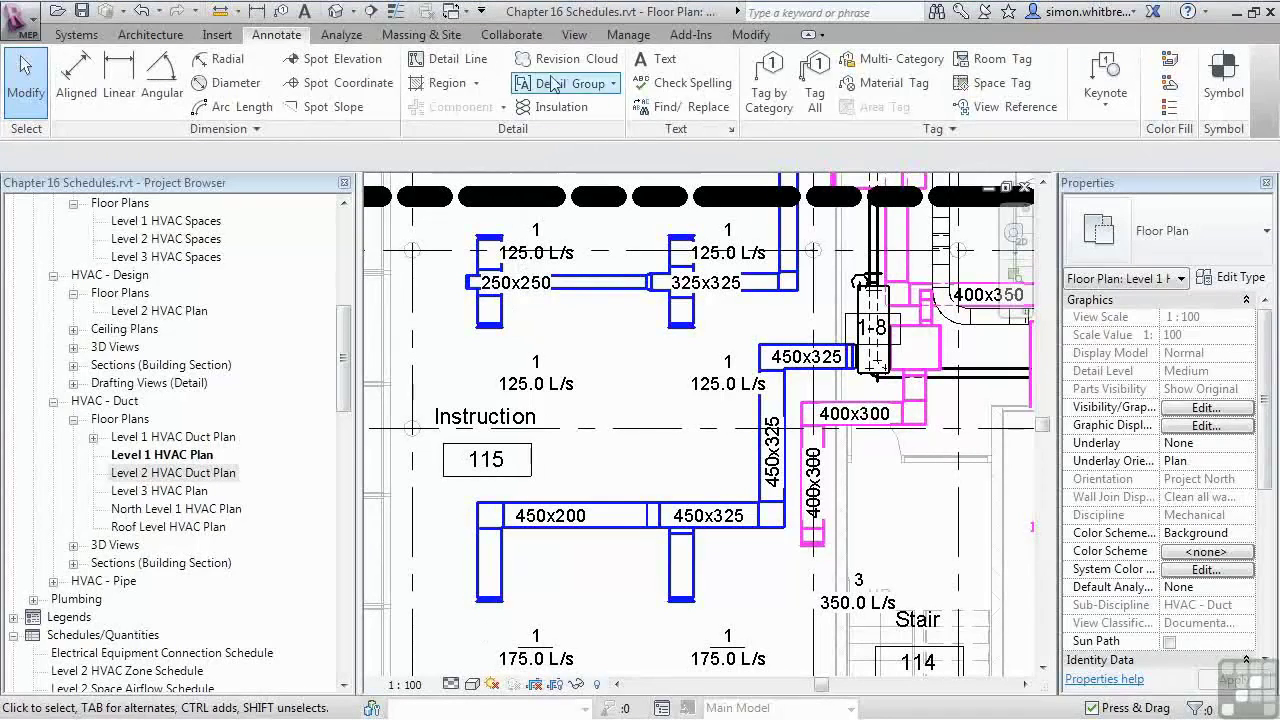
Step: Start a new Schedule/Quantities schedule from the View tab
left_click(568, 36)
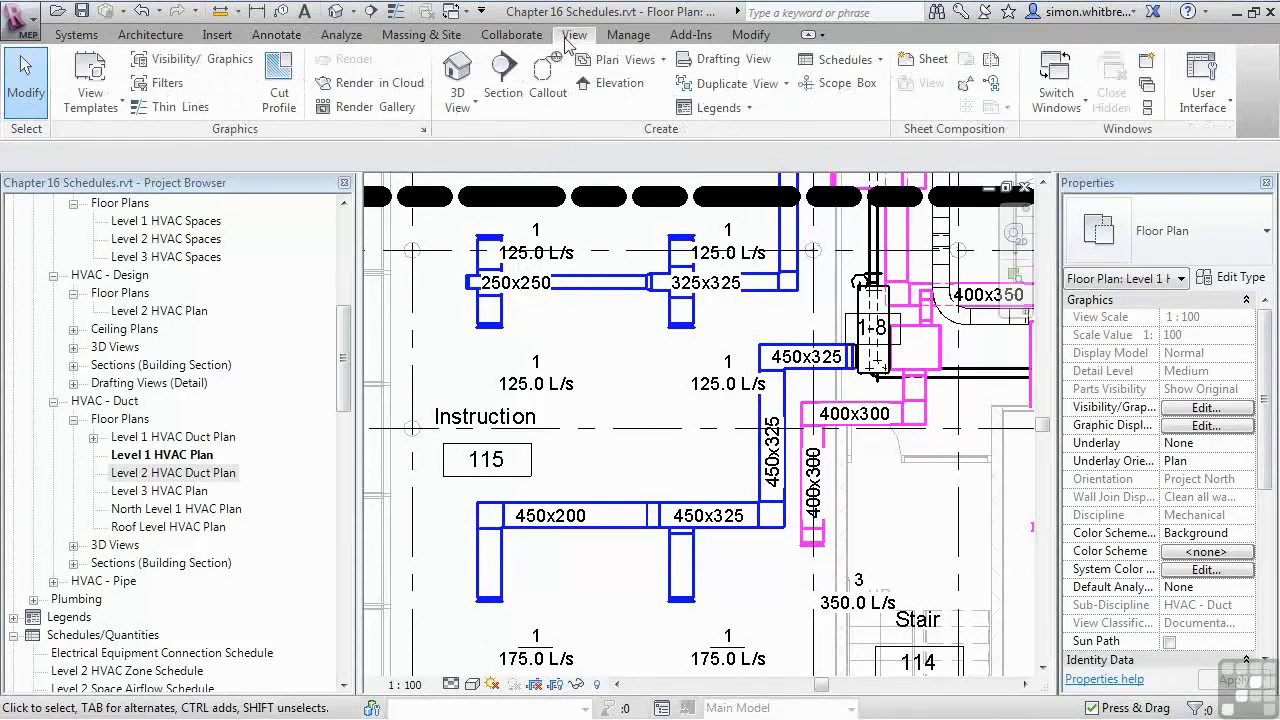
left_click(828, 60)
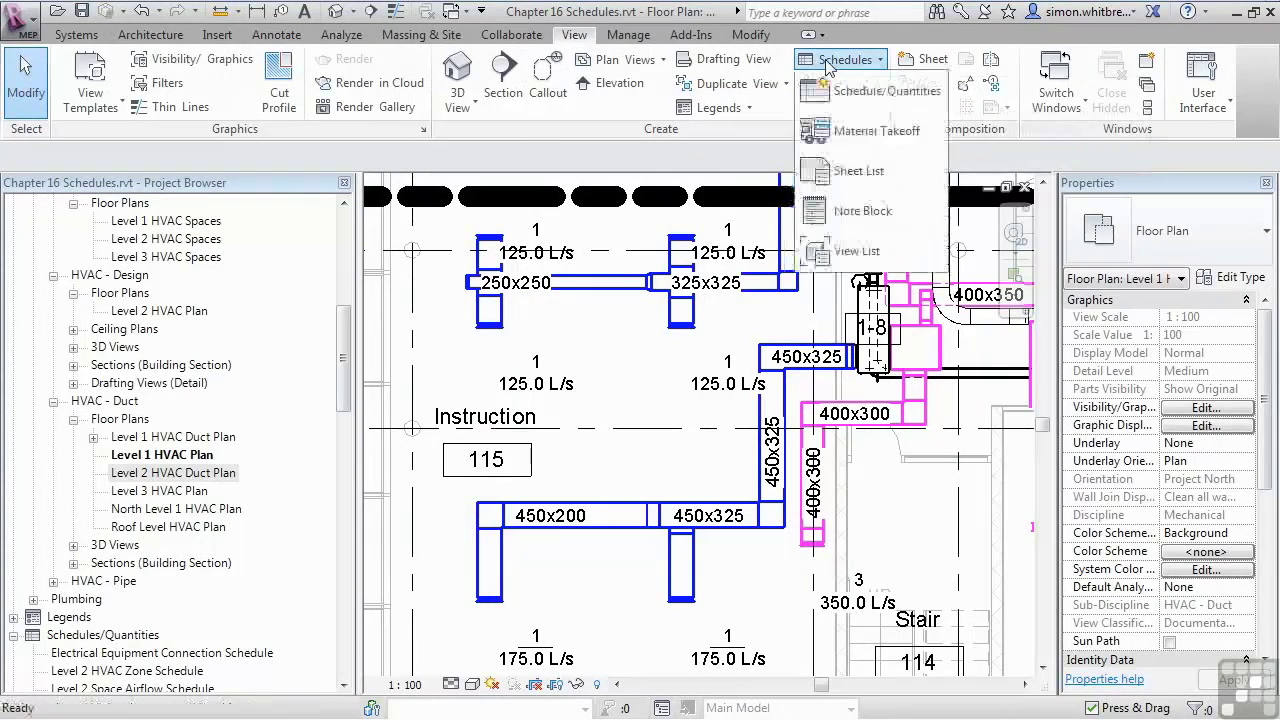
left_click(870, 93)
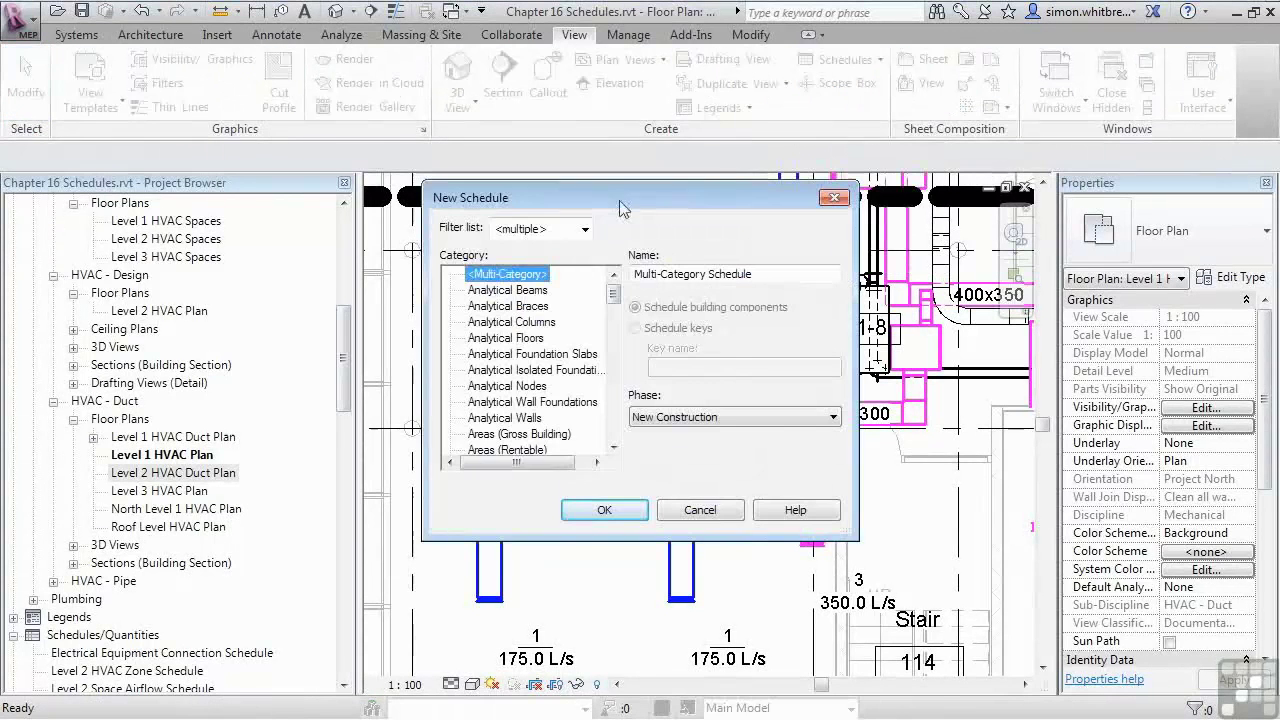
left_click_drag(613, 294, 616, 405)
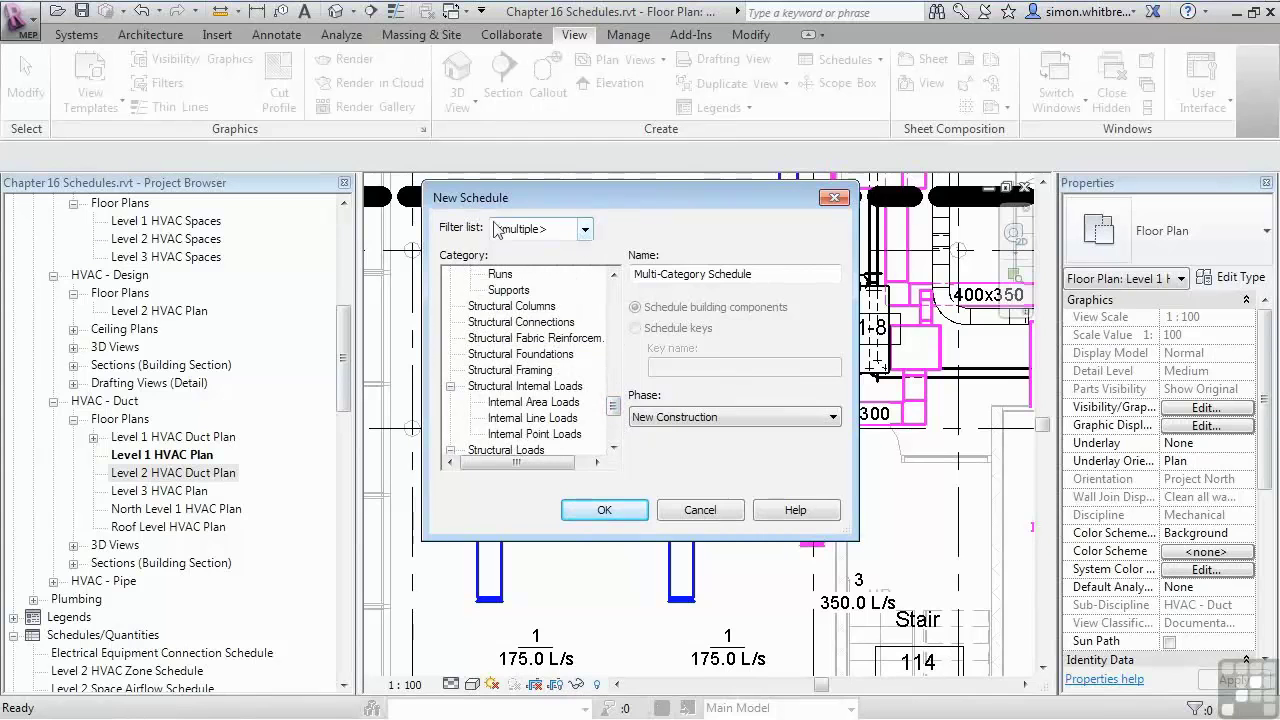
Step: Filter categories to Mechanical only and create the schedule for the Spaces category
left_click(585, 230)
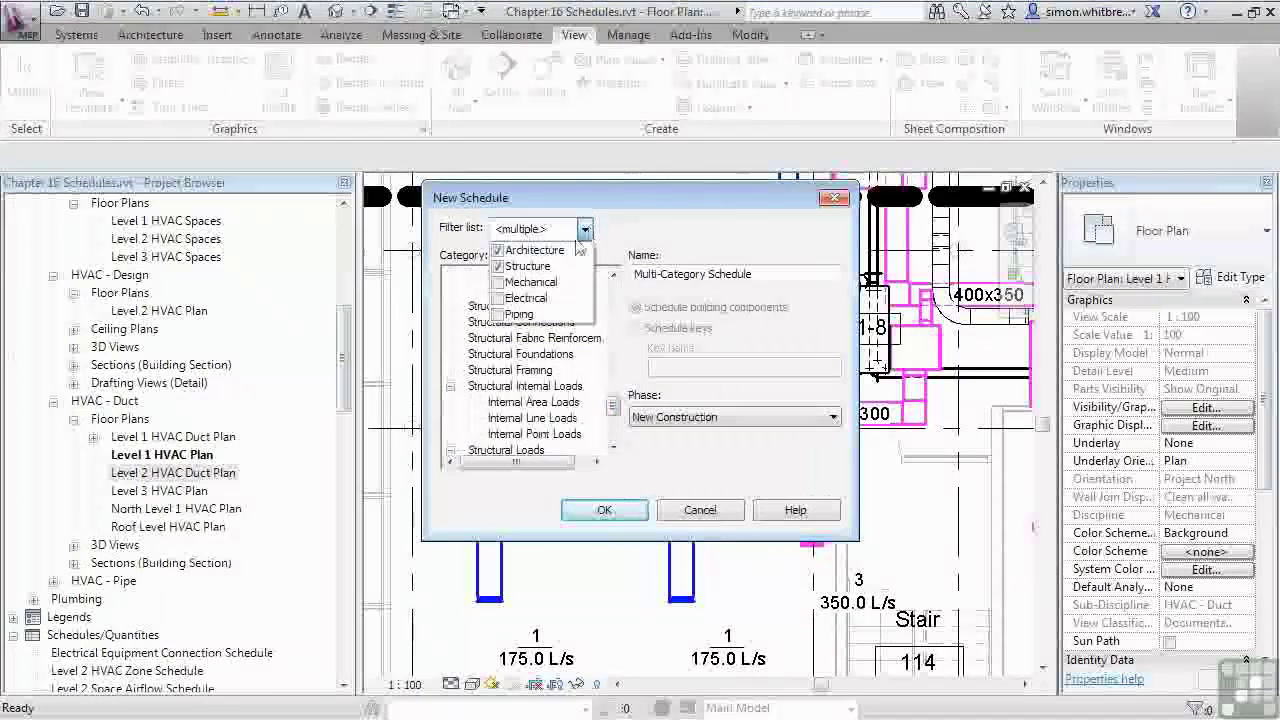
left_click(498, 282)
left_click(498, 266)
left_click(498, 250)
left_click(611, 355)
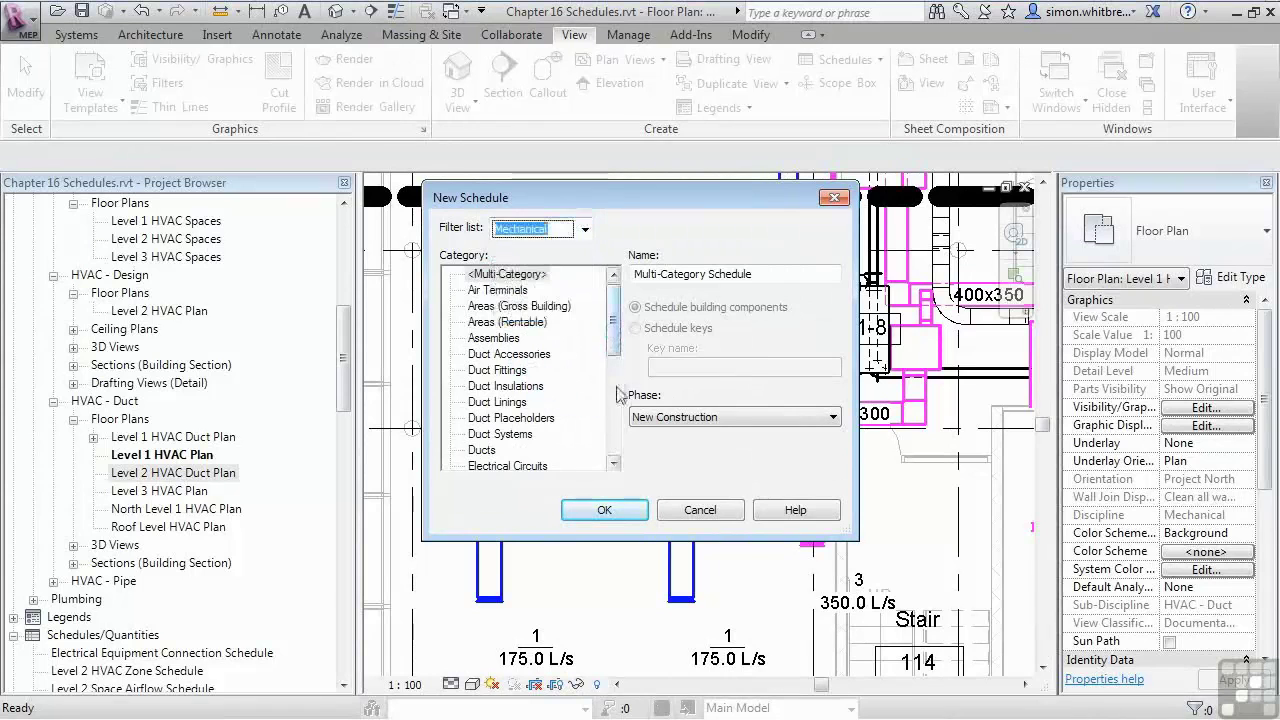
scroll(492, 440, "down", 6)
left_click(484, 451)
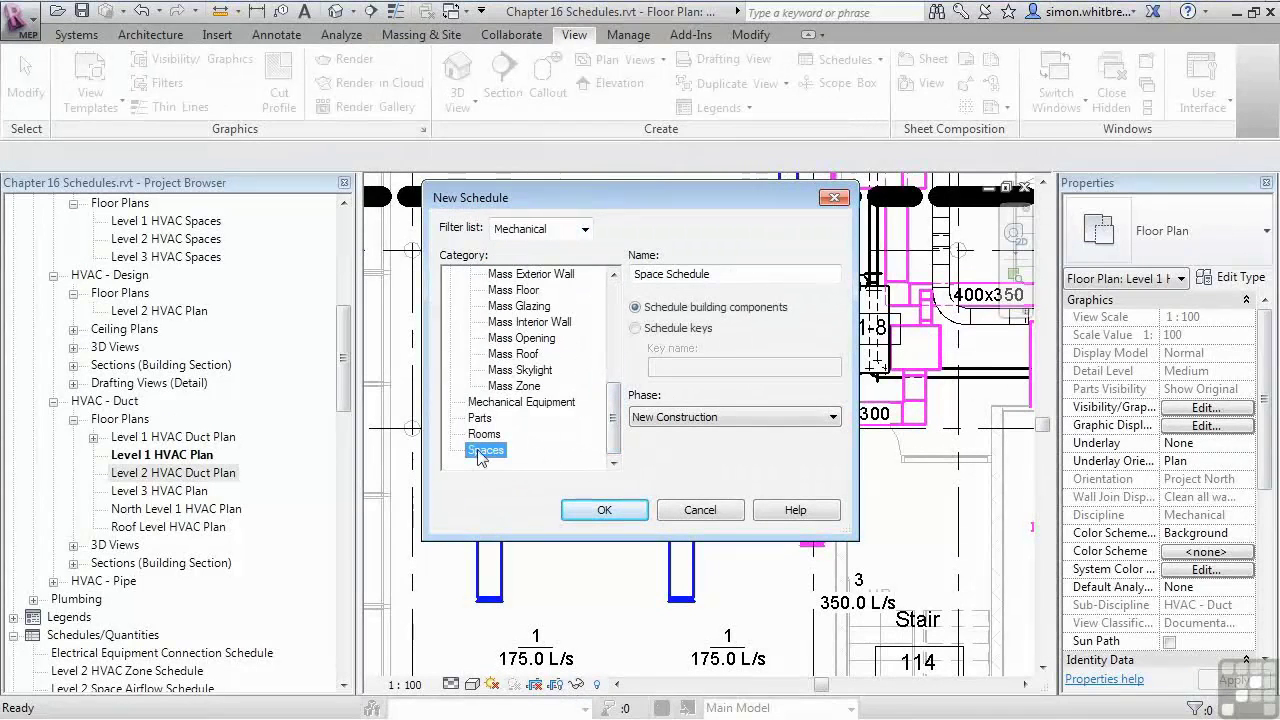
left_click(600, 511)
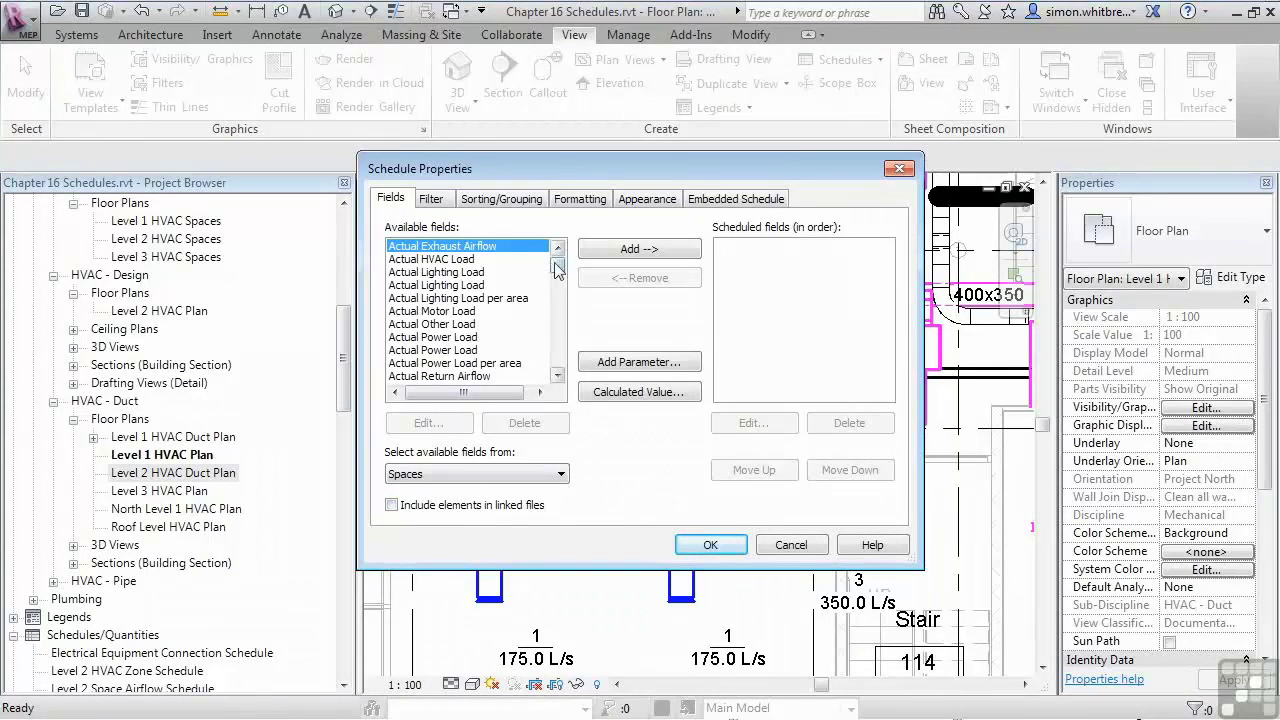
Step: Add the Level, Number and Name fields to the scheduled fields
left_click_drag(557, 270, 558, 317)
left_click(406, 314)
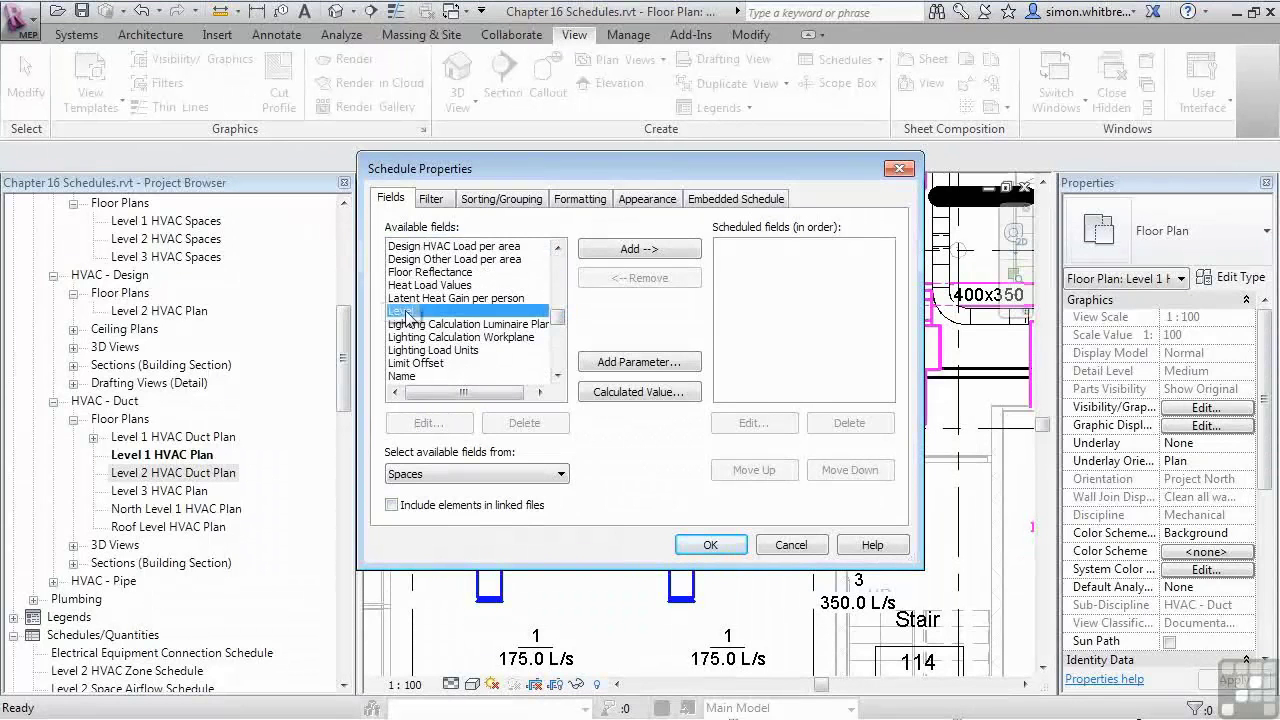
left_click(620, 251)
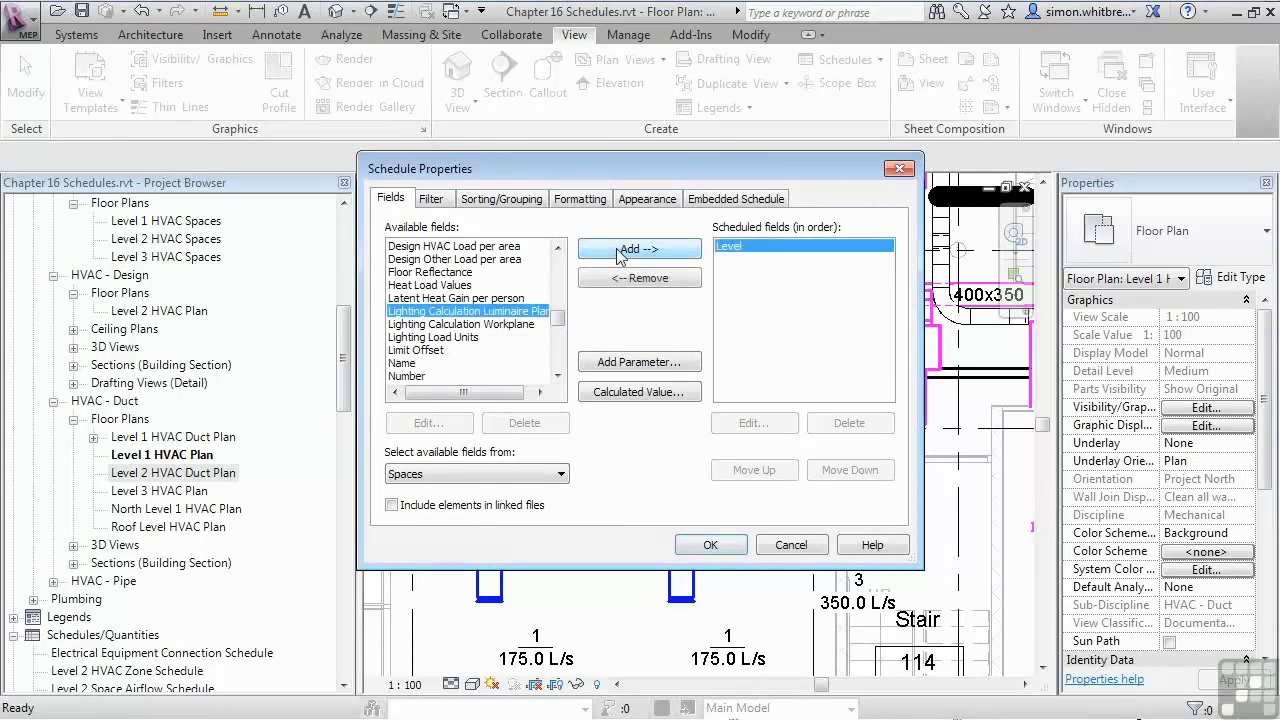
left_click(420, 377)
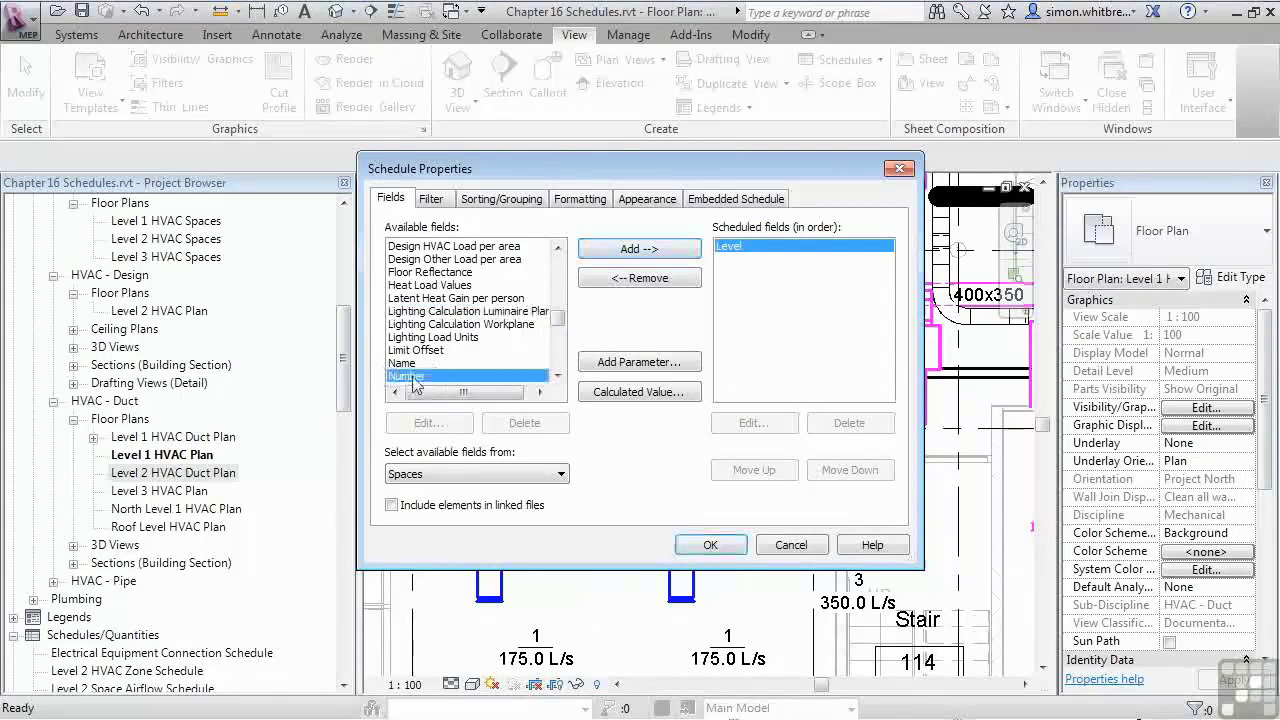
double_click(436, 377)
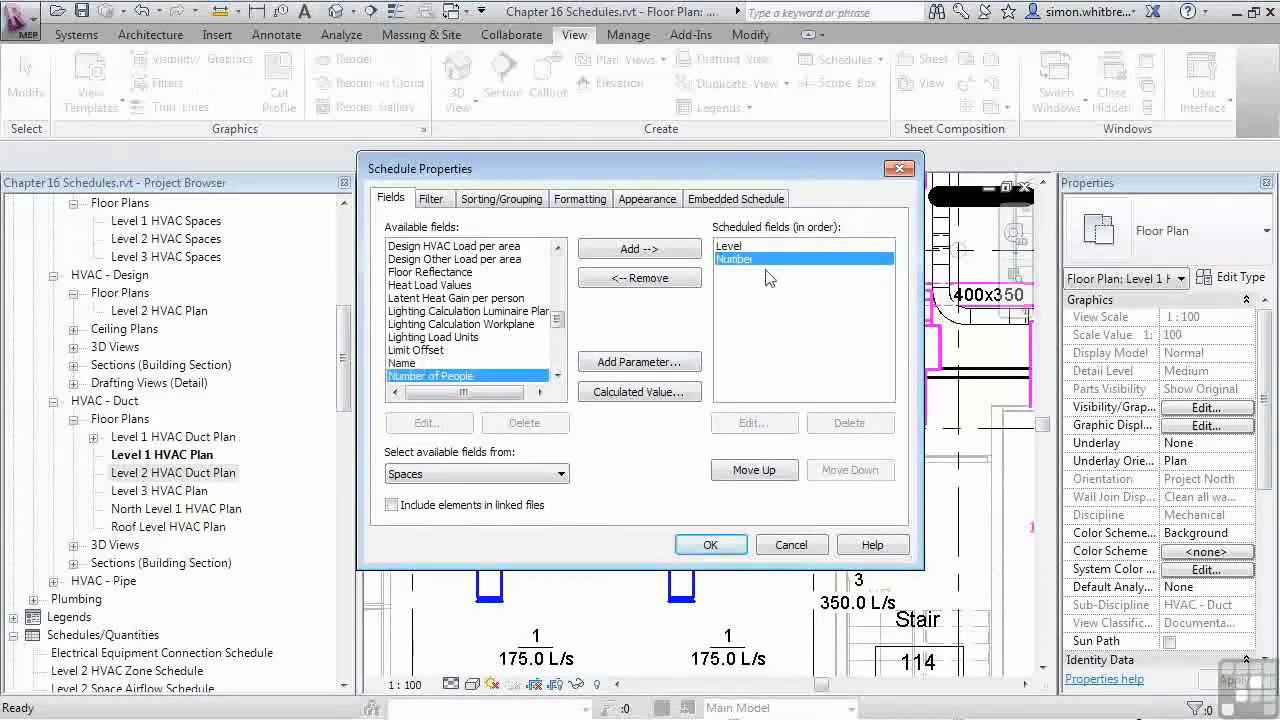
double_click(404, 364)
Step: Add Calculated Supply Airflow and Actual Supply Airflow to the scheduled fields
left_click_drag(562, 323, 562, 294)
left_click(416, 338)
double_click(410, 338)
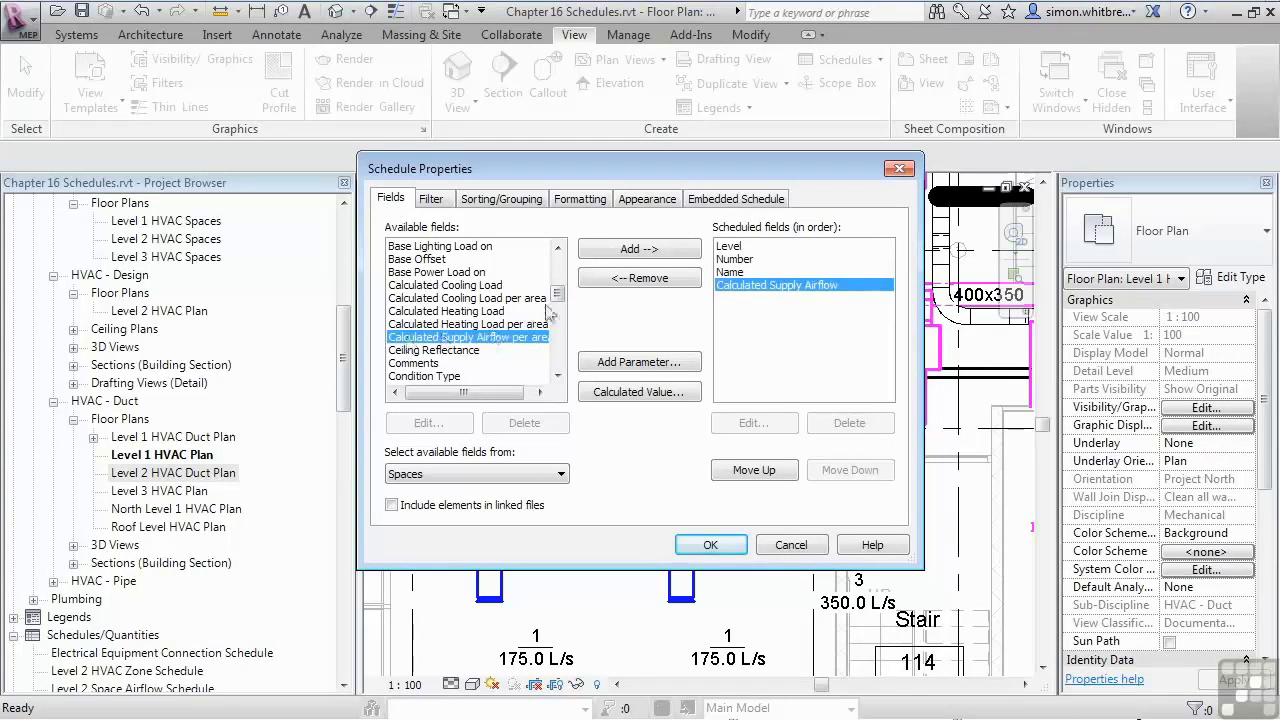
left_click_drag(557, 304, 557, 283)
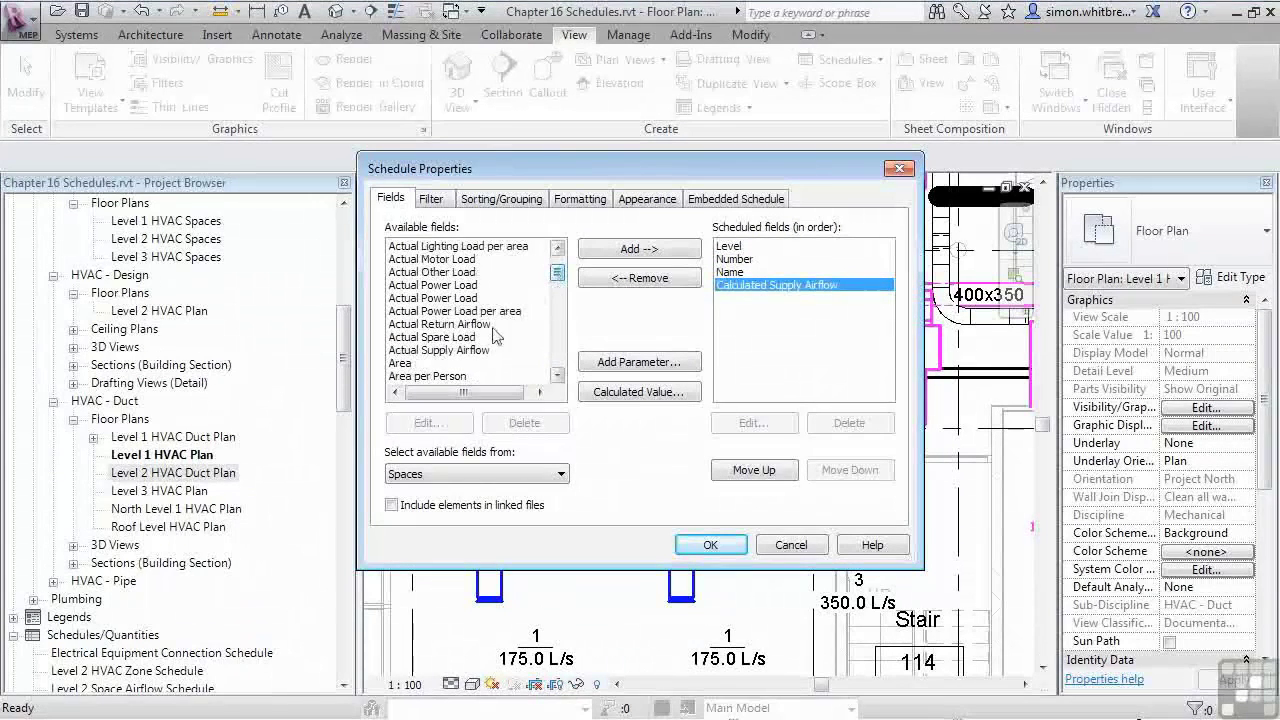
double_click(437, 350)
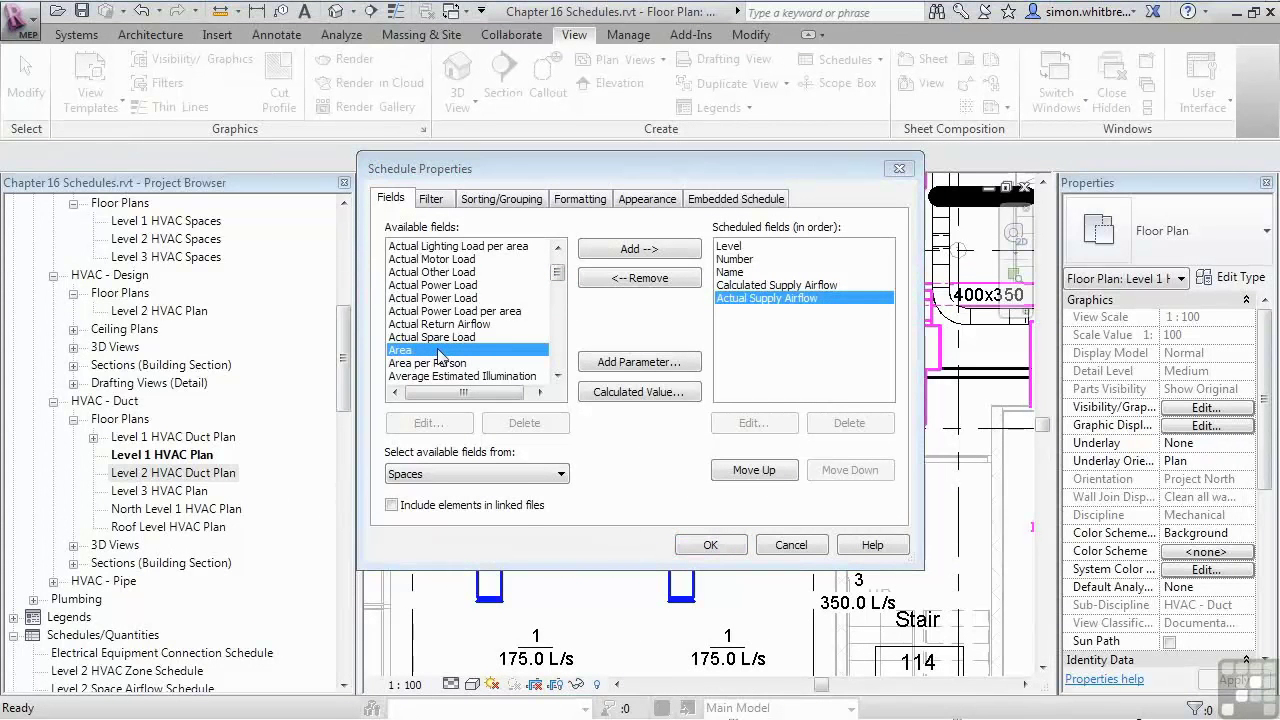
Step: Create a calculated value named 'Airflow Delta' with HVAC discipline and Air Flow type
left_click(620, 396)
left_click_drag(620, 283, 632, 361)
type("Airflo")
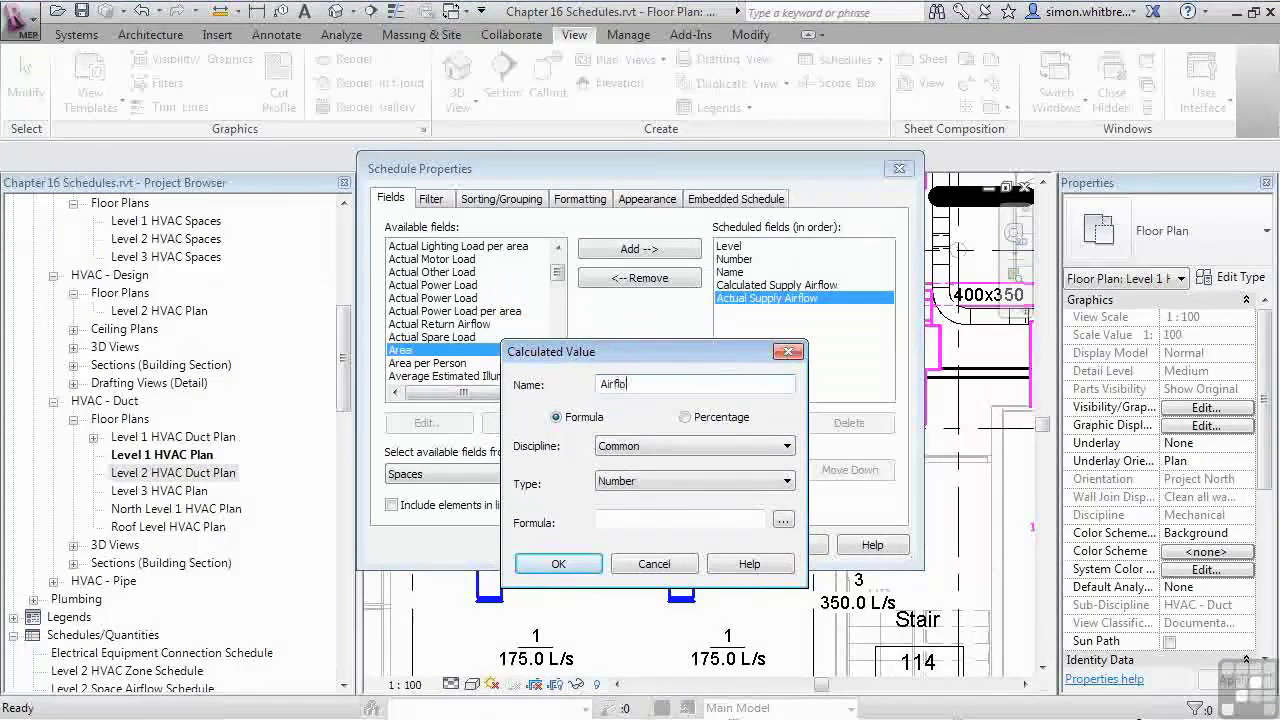
type("w Delta")
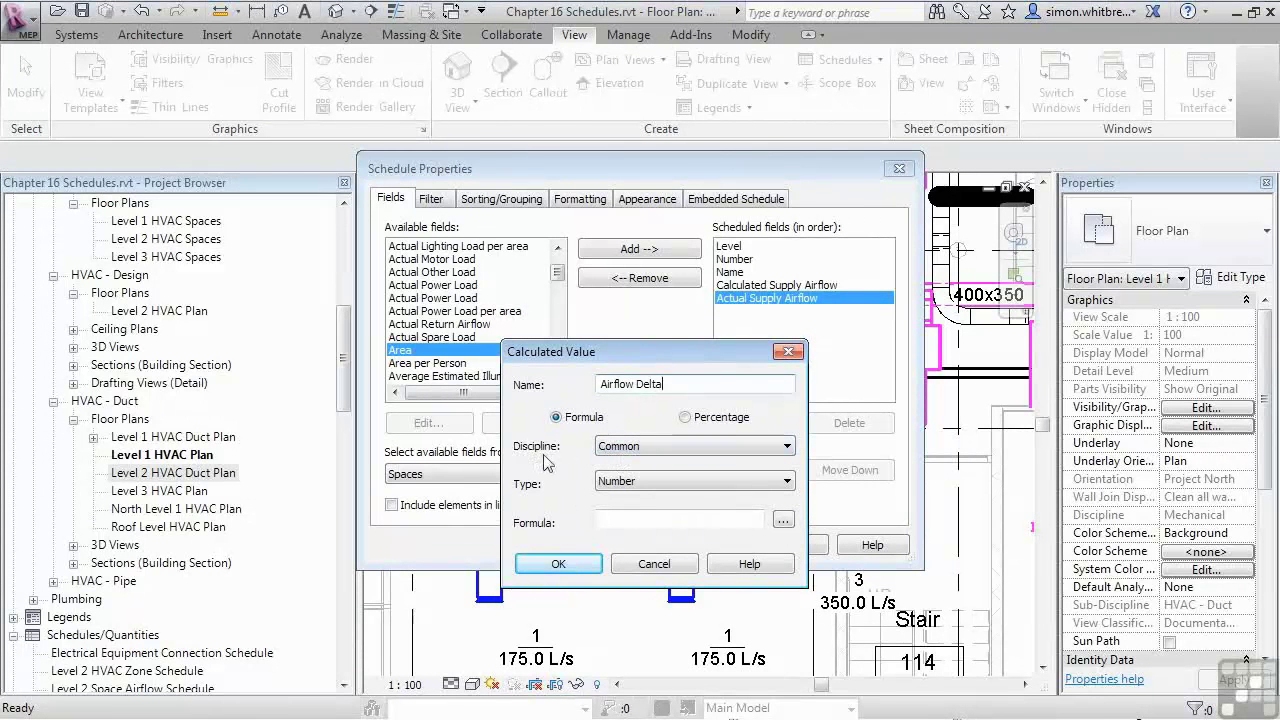
left_click(665, 448)
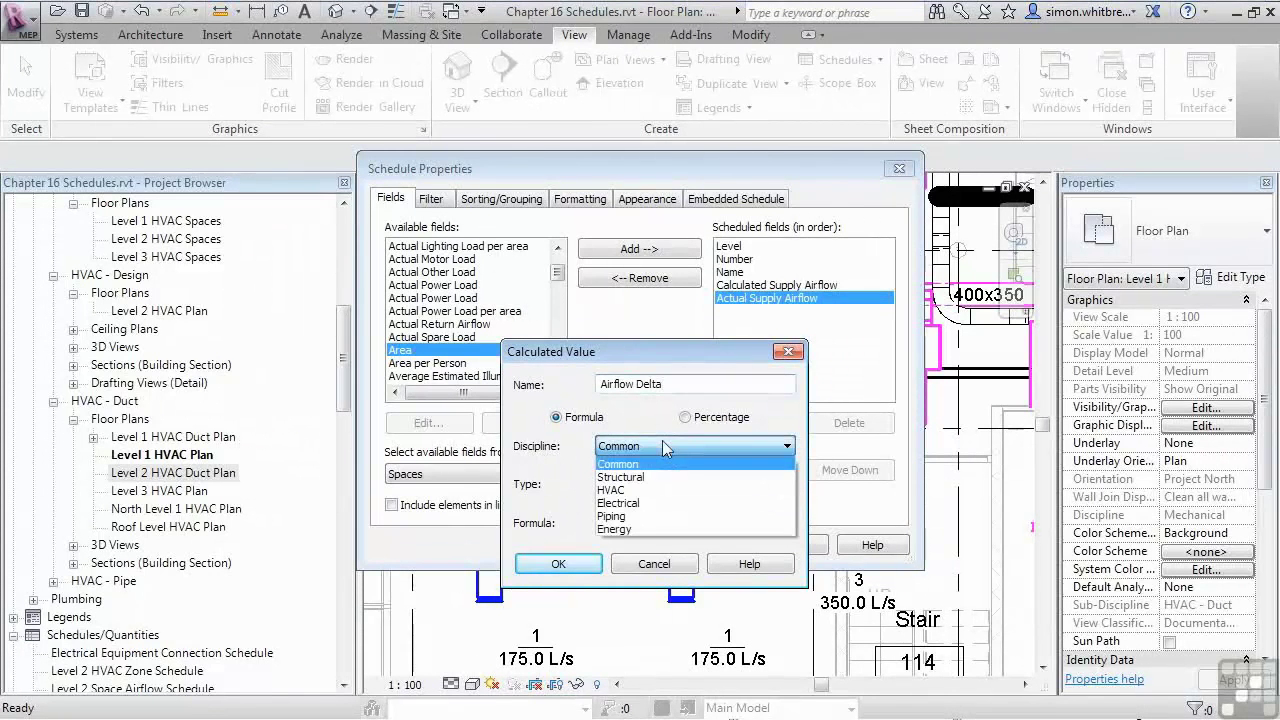
left_click(628, 468)
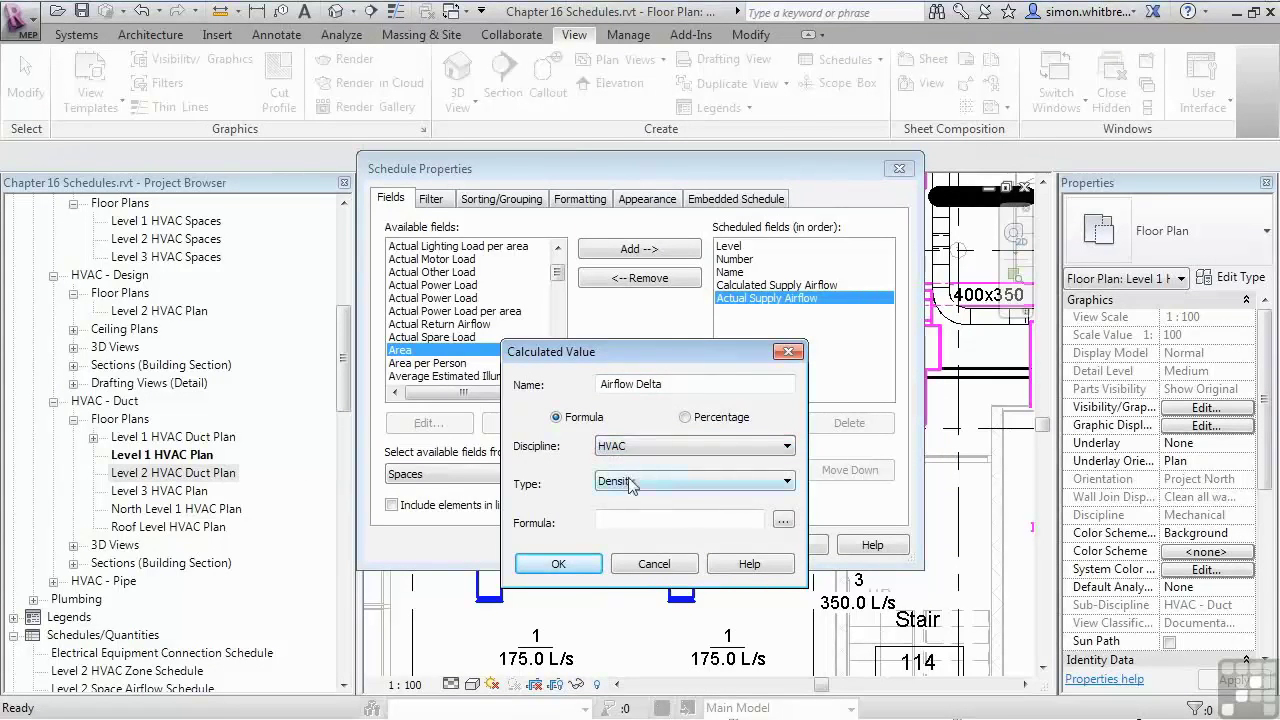
left_click(641, 483)
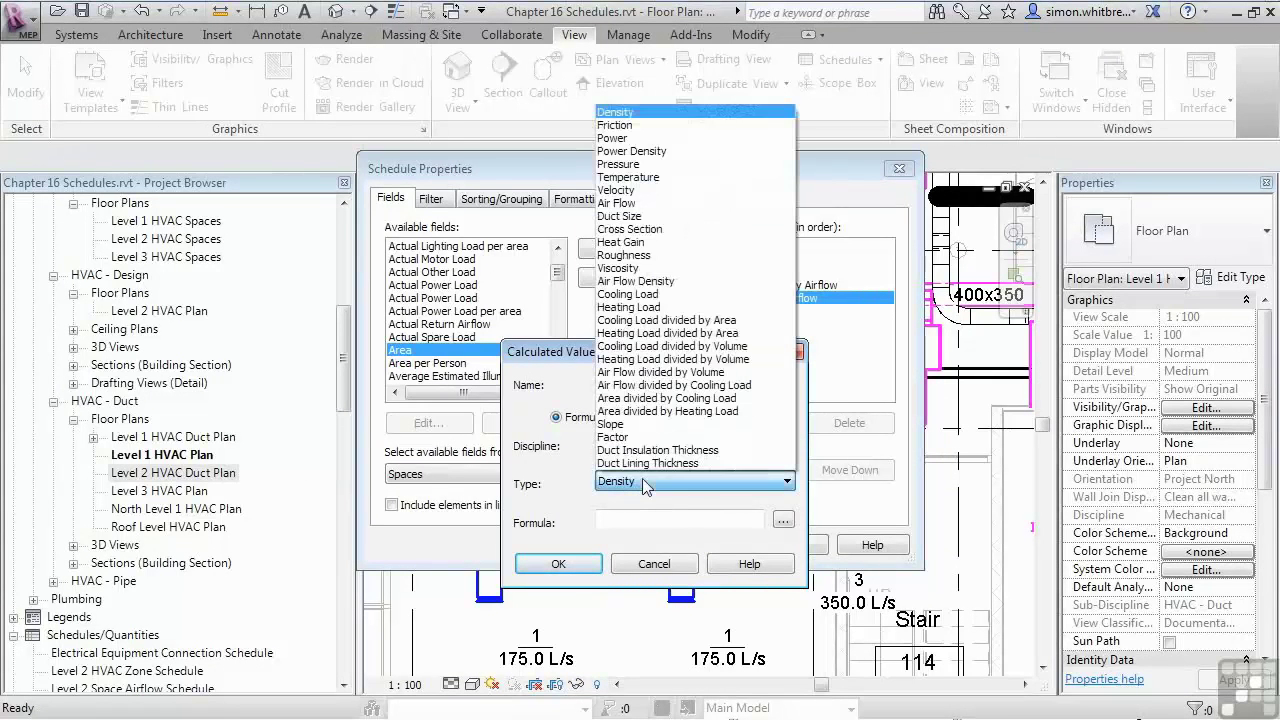
left_click(628, 204)
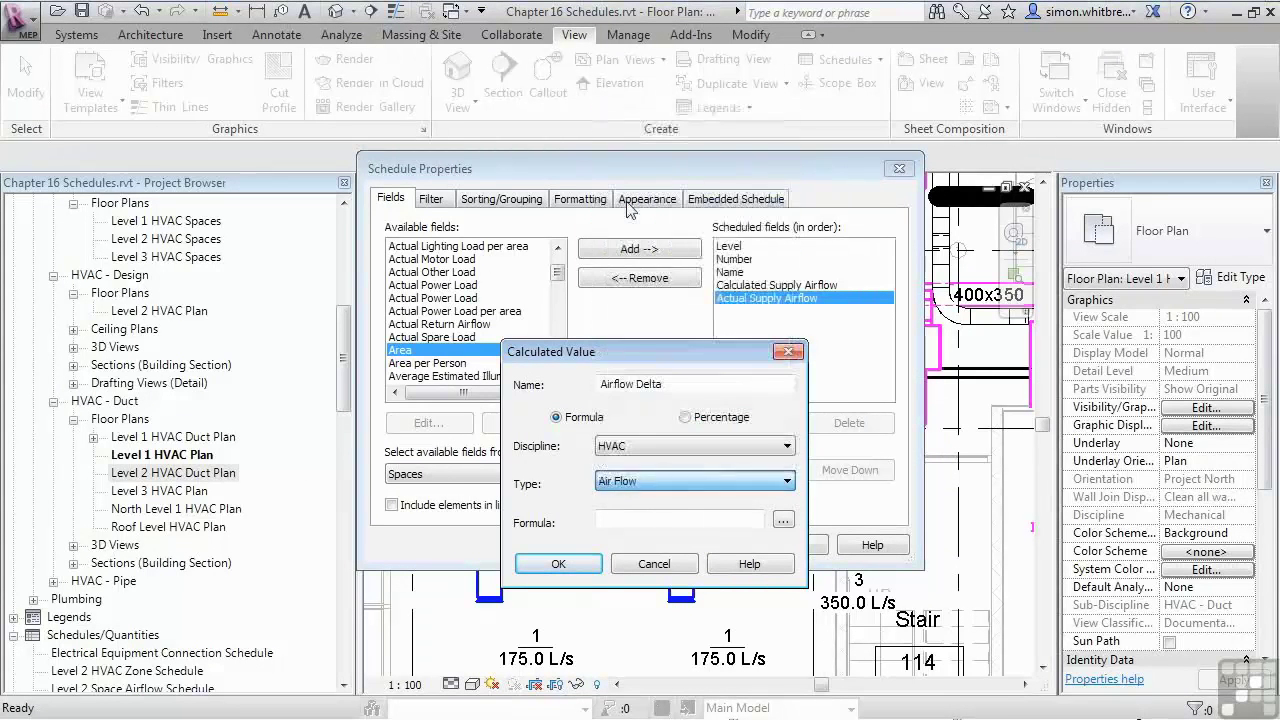
Step: Set the formula to Actual Supply Airflow - Calculated Supply Airflow and create the field
left_click(782, 520)
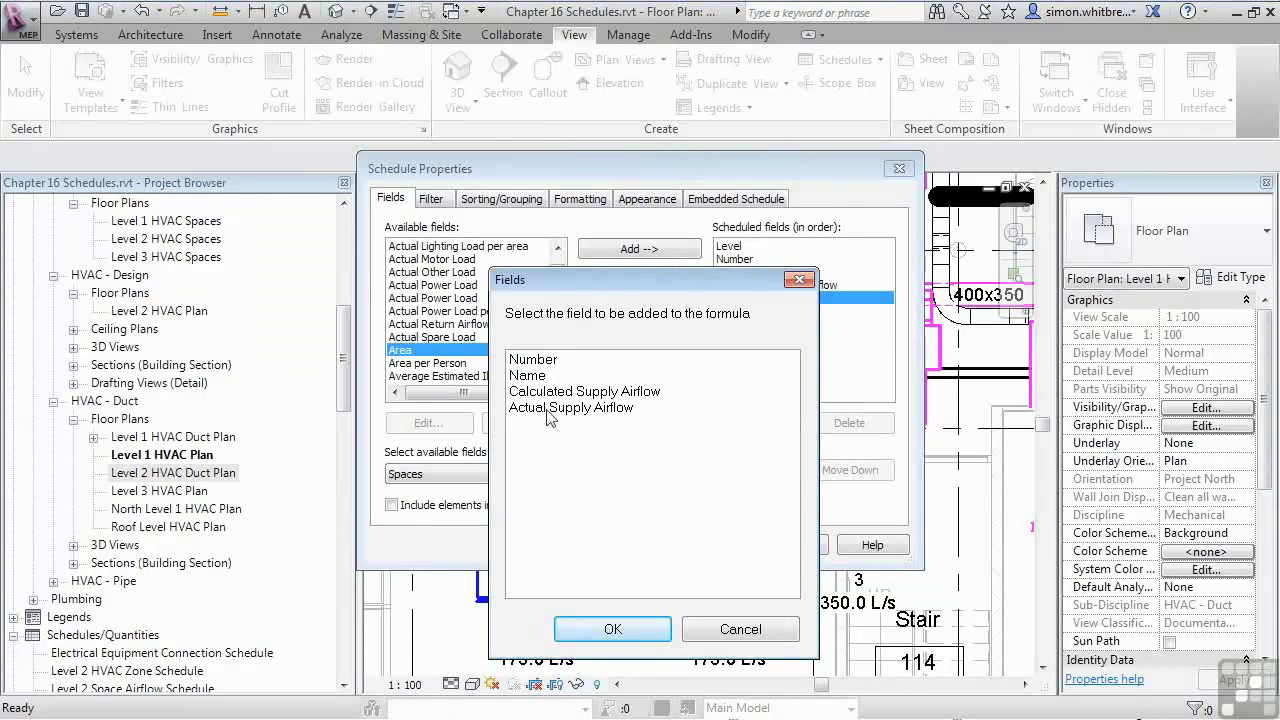
left_click(549, 409)
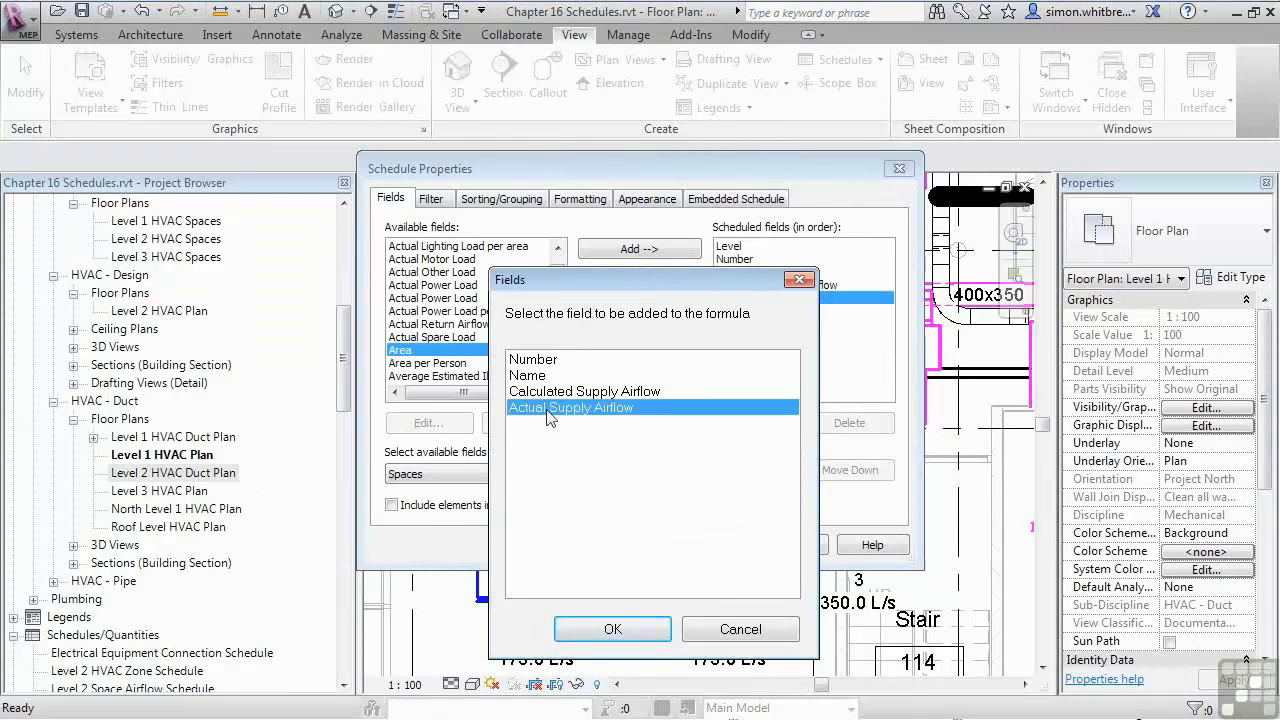
left_click(604, 628)
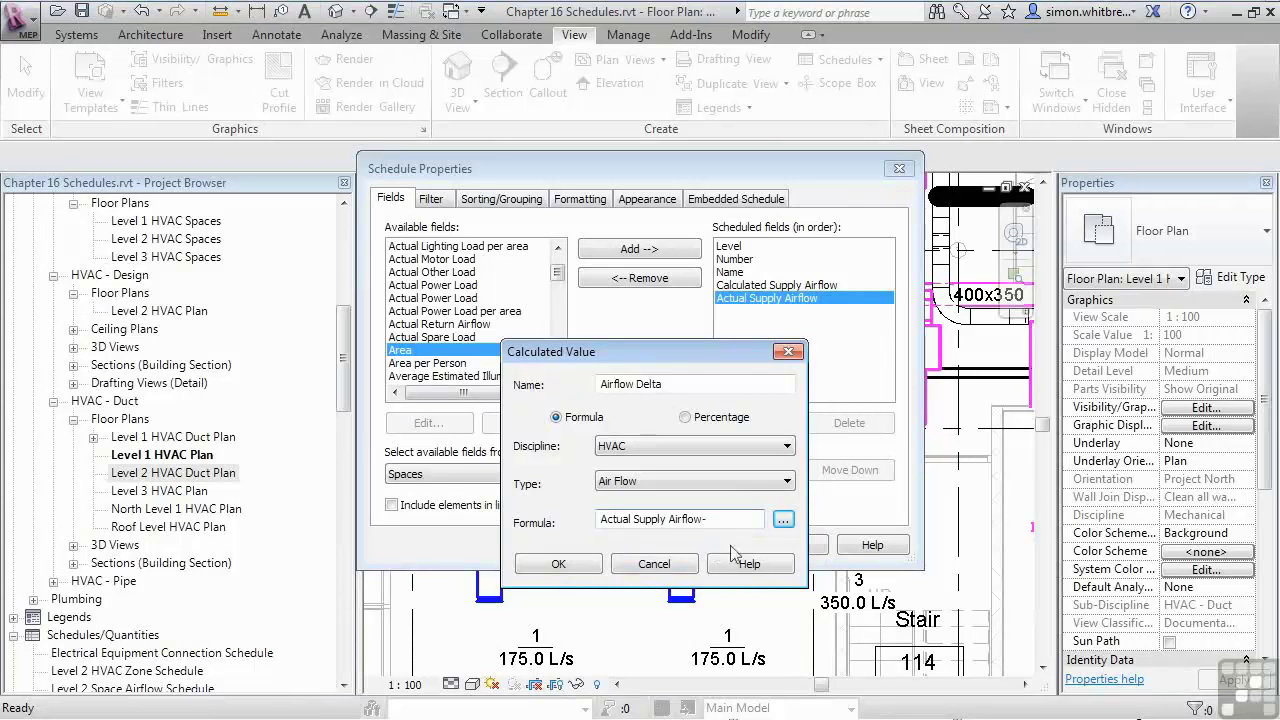
left_click(783, 520)
left_click(522, 395)
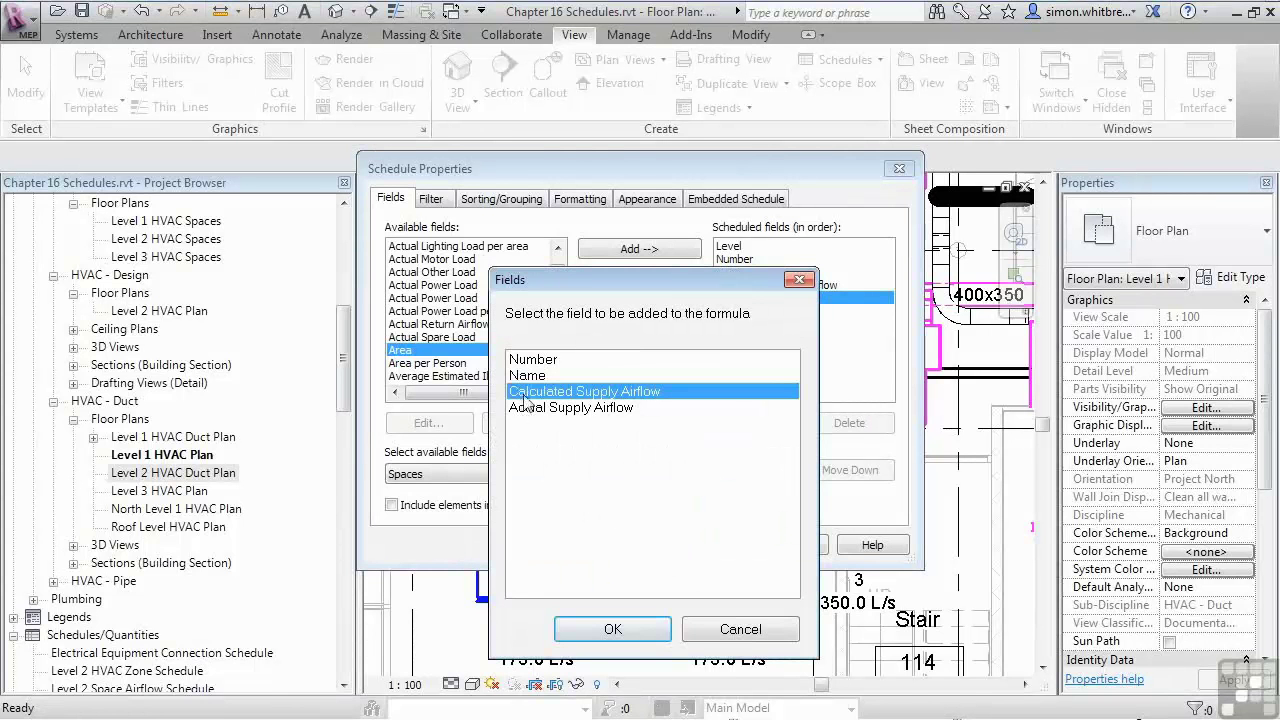
left_click(591, 622)
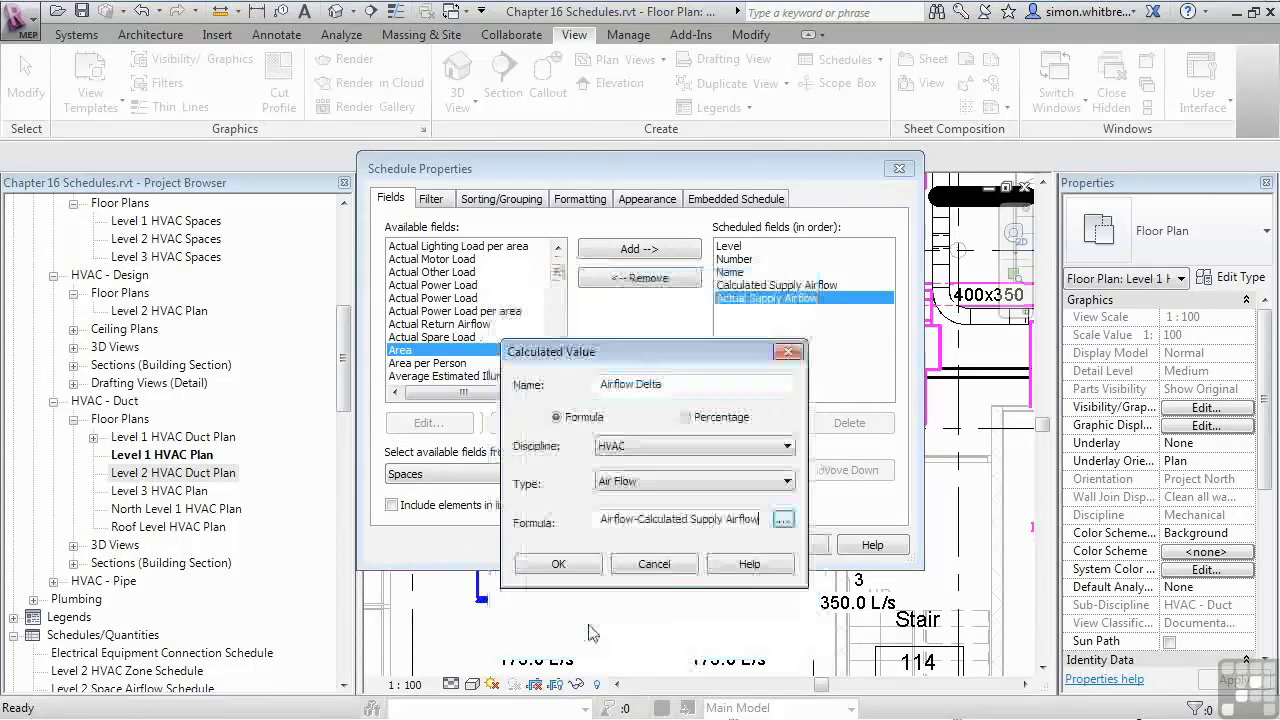
left_click(556, 565)
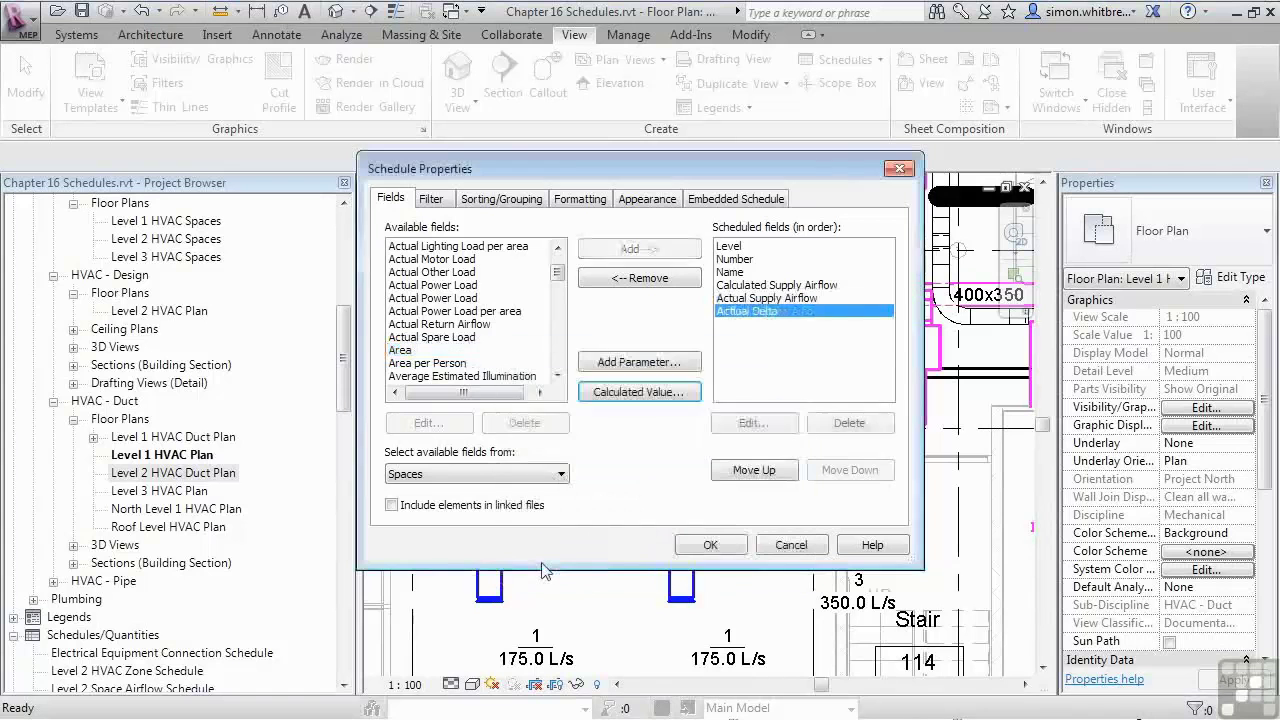
Step: Apply the fields to display the Space Schedule and widen the Calculated Supply Airflow column
left_click(710, 545)
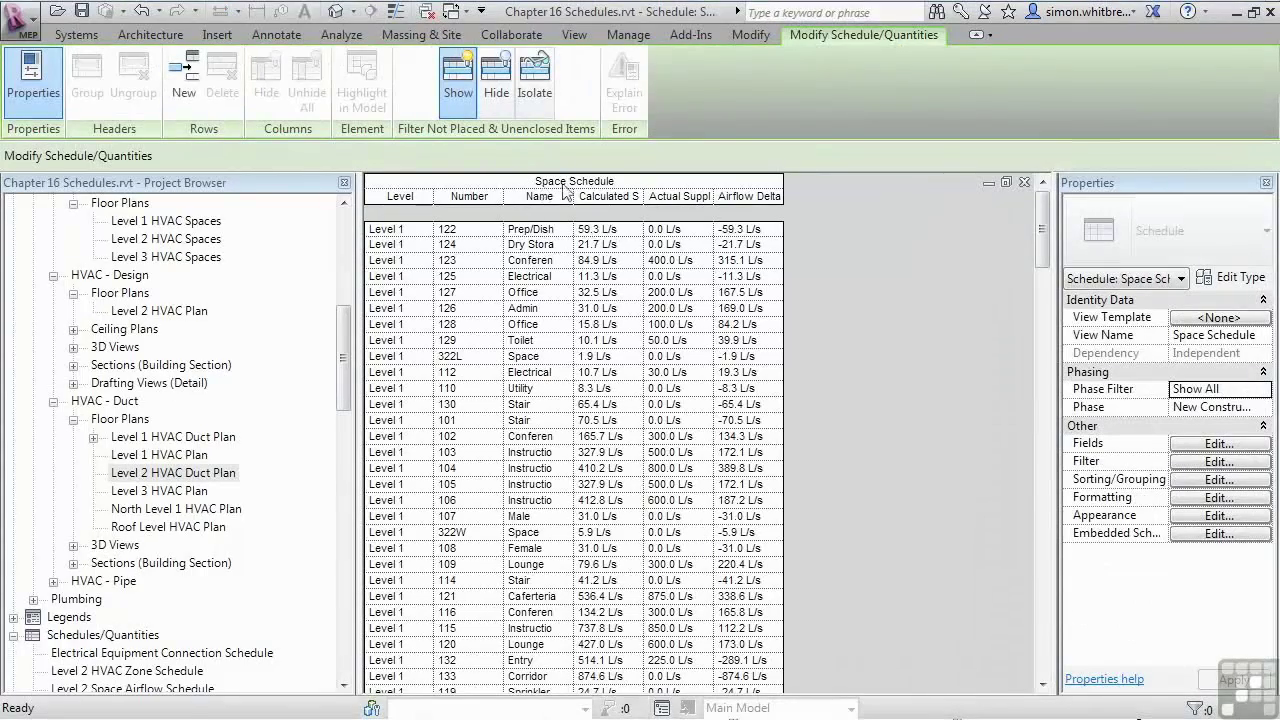
mouse_move(1042, 222)
left_mouse_down()
mouse_move(1038, 520)
mouse_move(1041, 240)
left_mouse_up()
left_click_drag(643, 196, 825, 196)
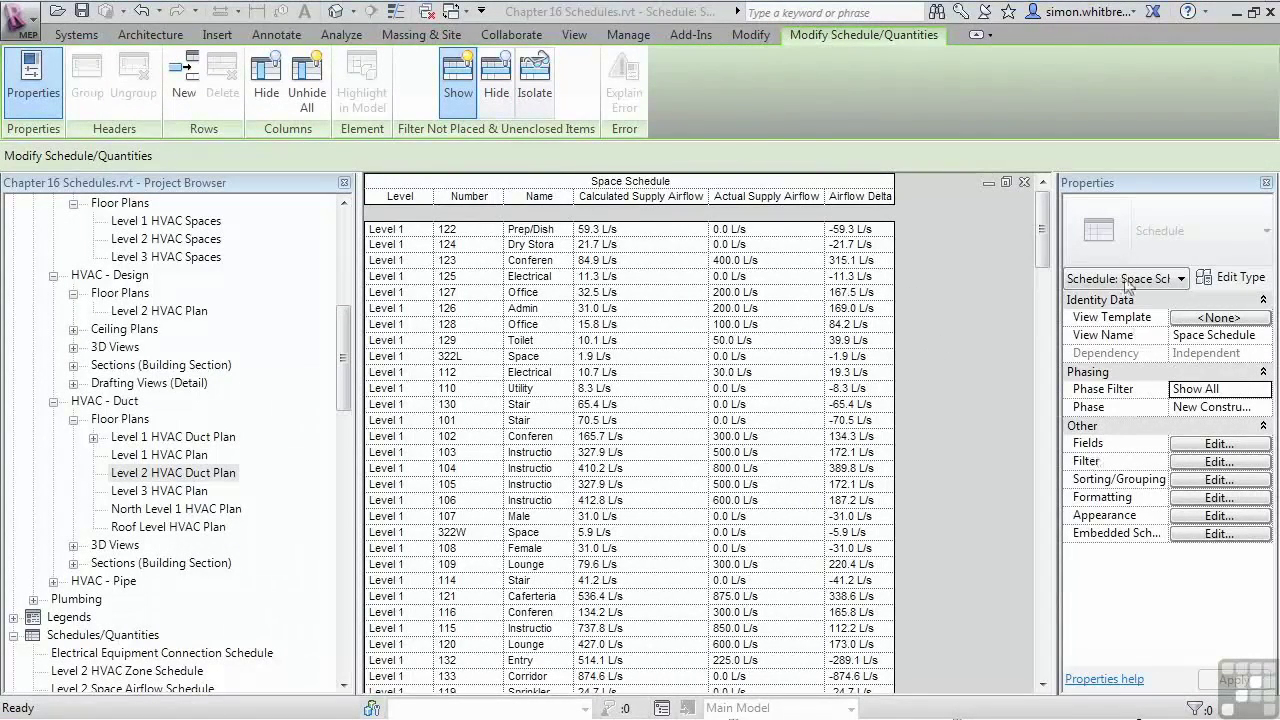
Step: Give Airflow Delta a conditional format: Less Than or Equal To 0.0 L/s with red background
left_click(1210, 498)
left_click_drag(590, 168, 282, 139)
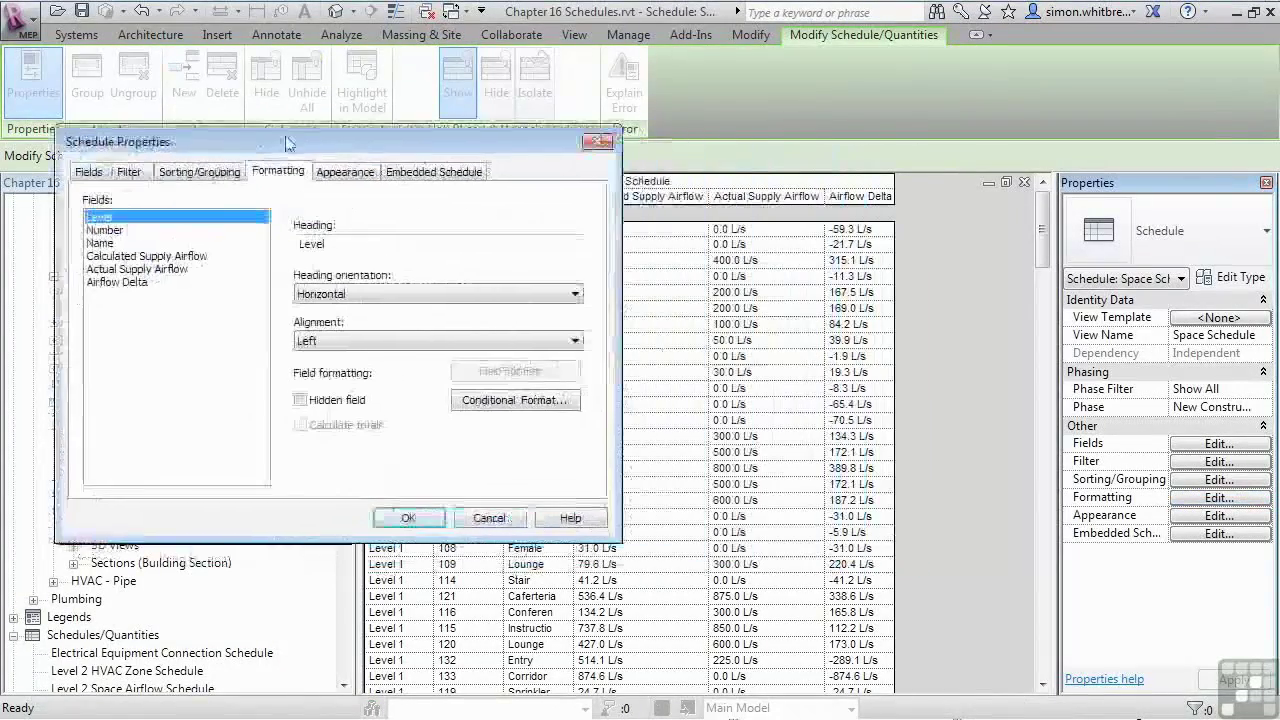
left_click(110, 280)
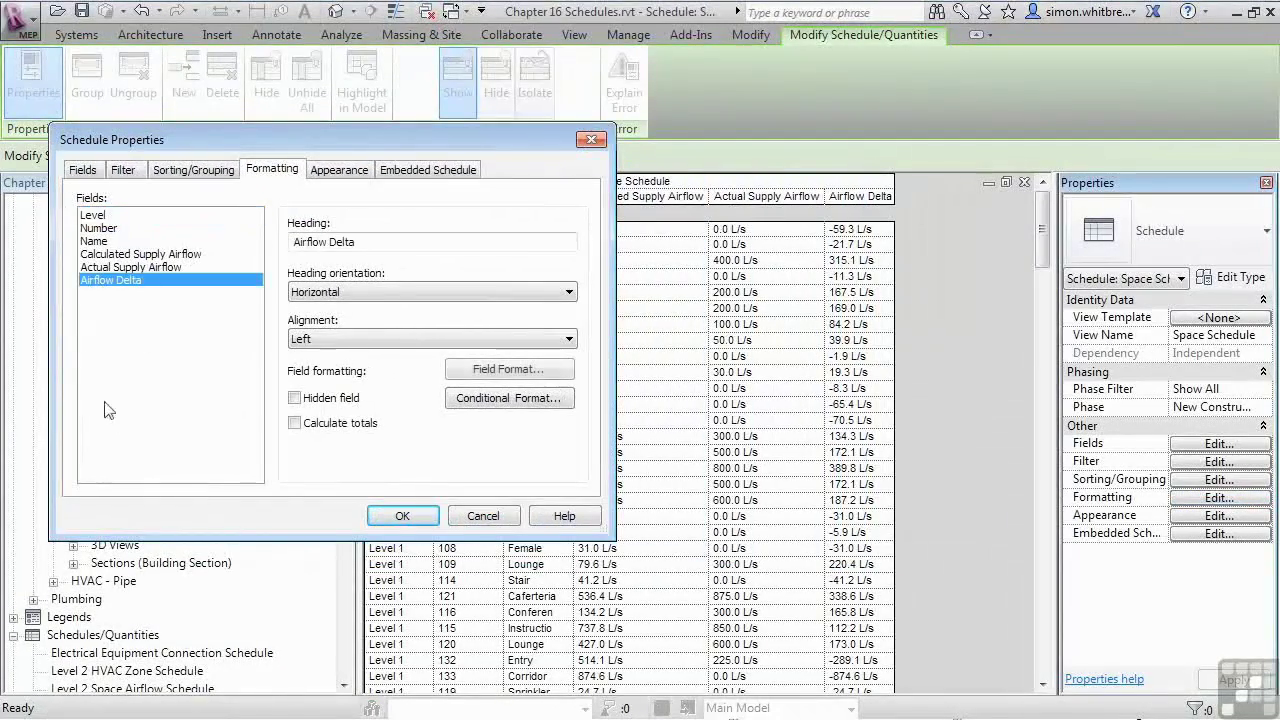
left_click(497, 398)
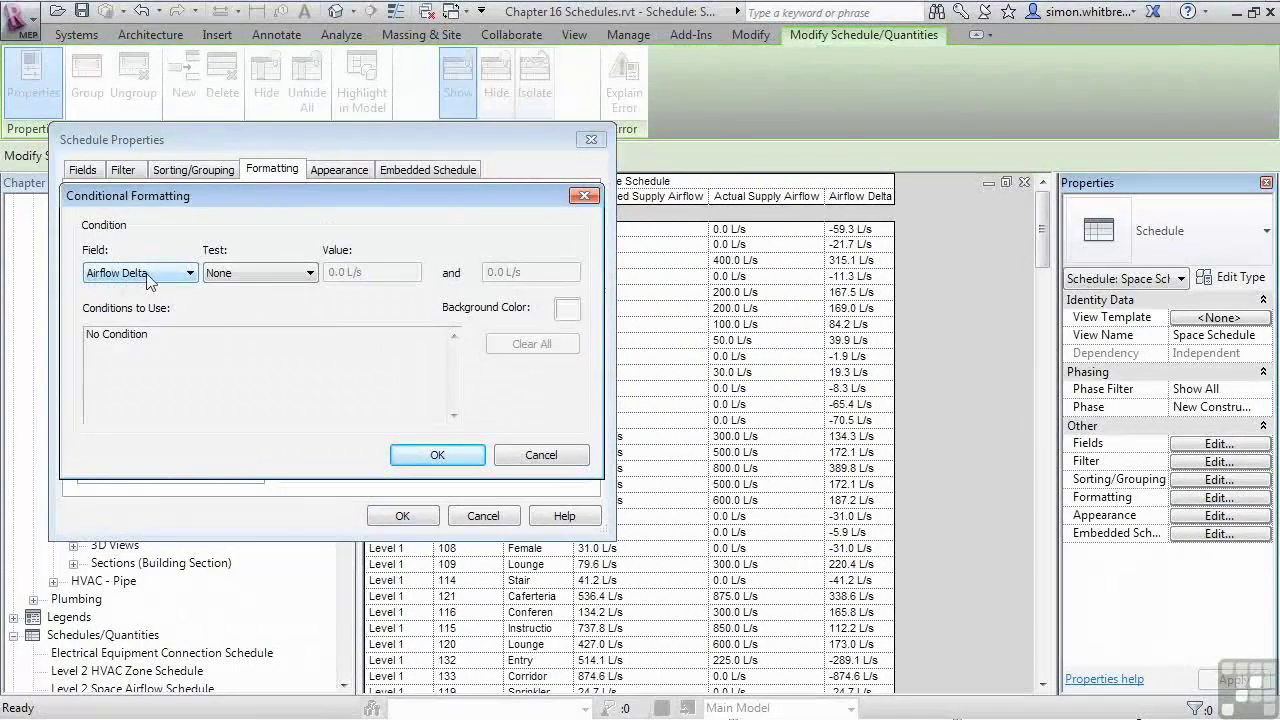
left_click(248, 278)
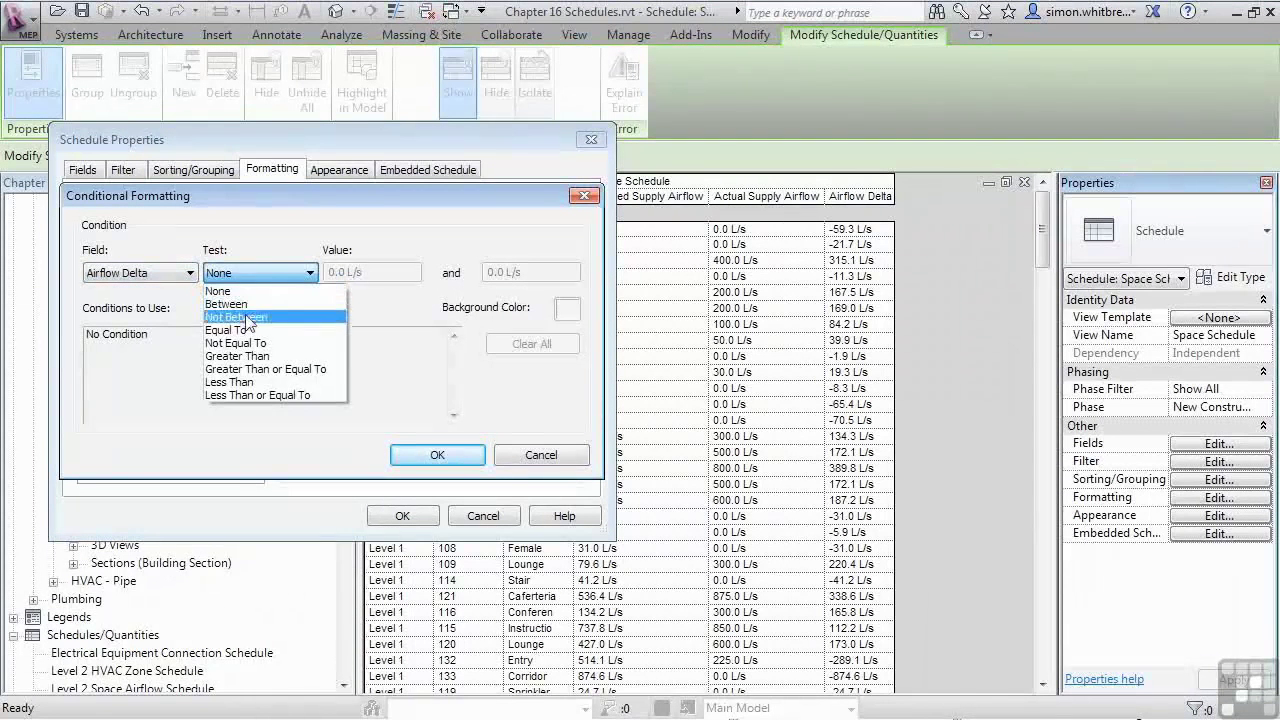
left_click(253, 395)
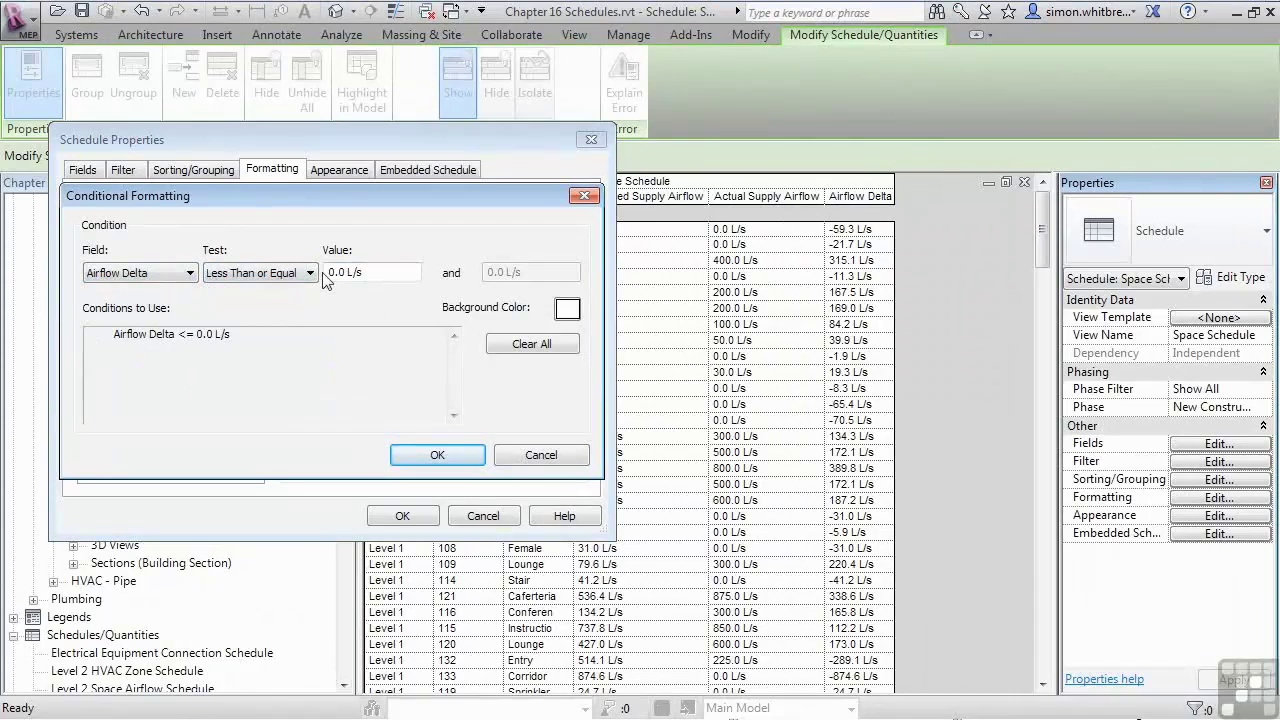
left_click(567, 309)
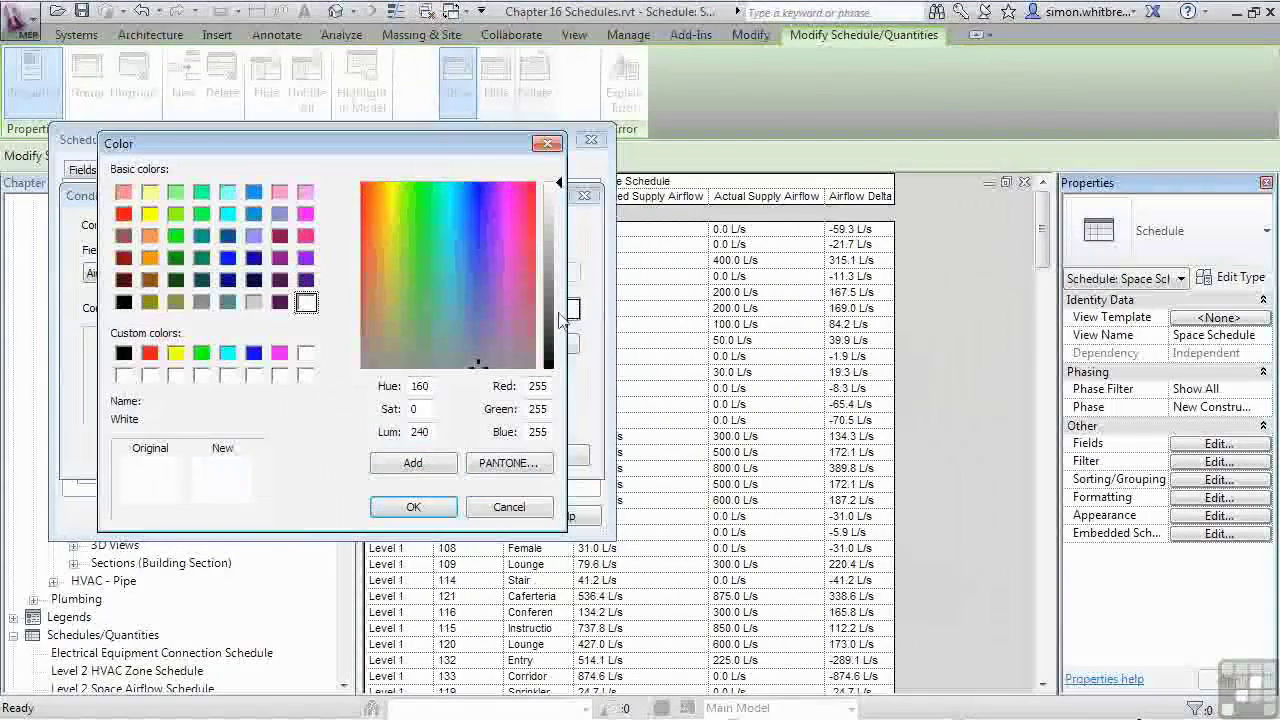
left_click(124, 214)
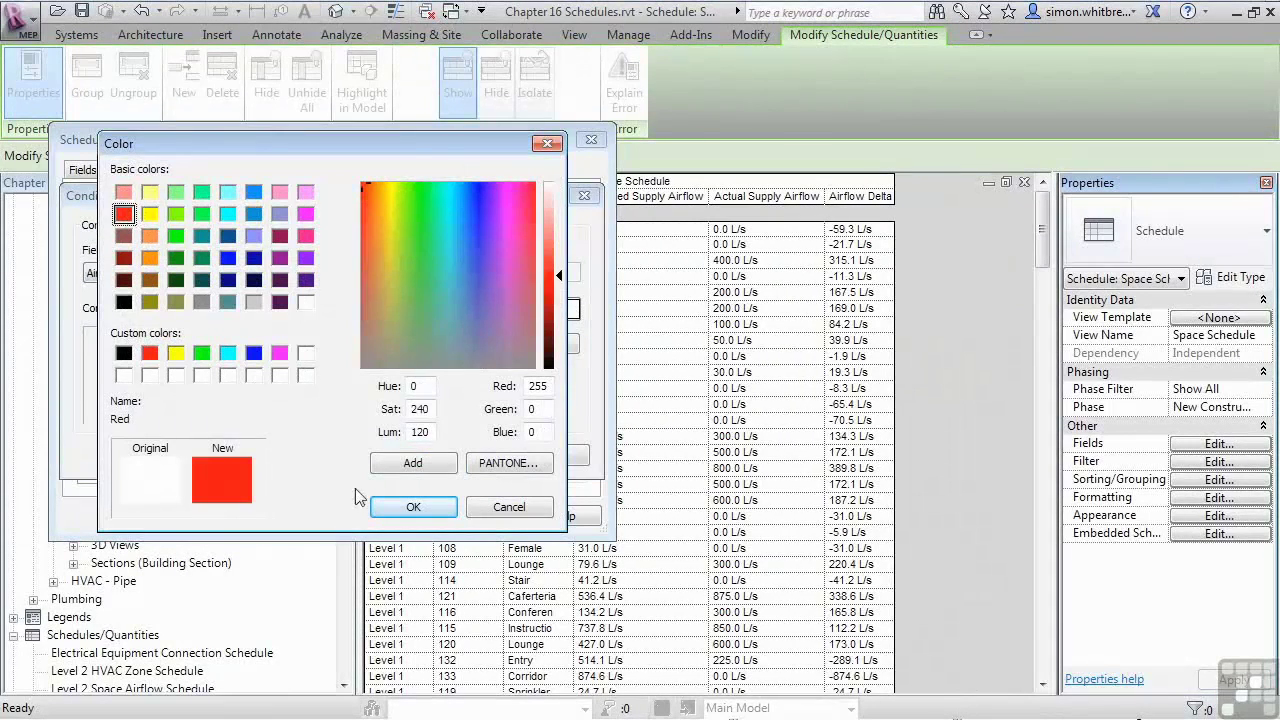
left_click(385, 507)
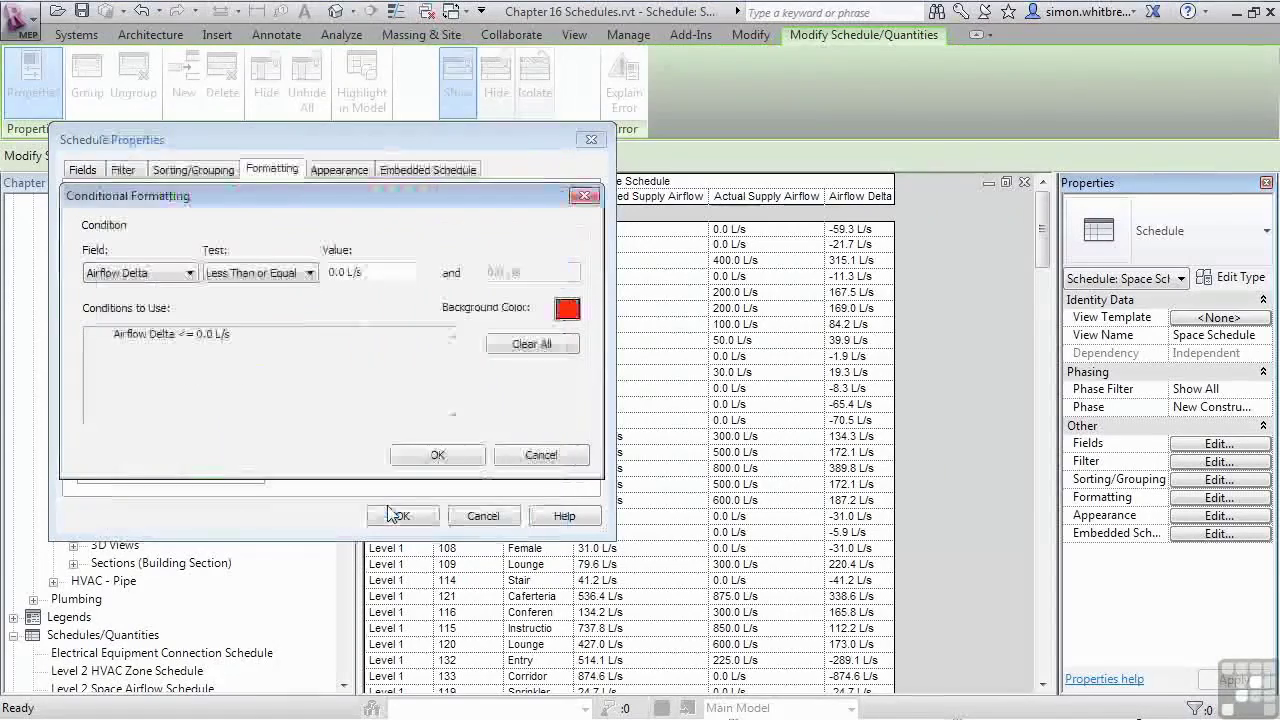
left_click(419, 455)
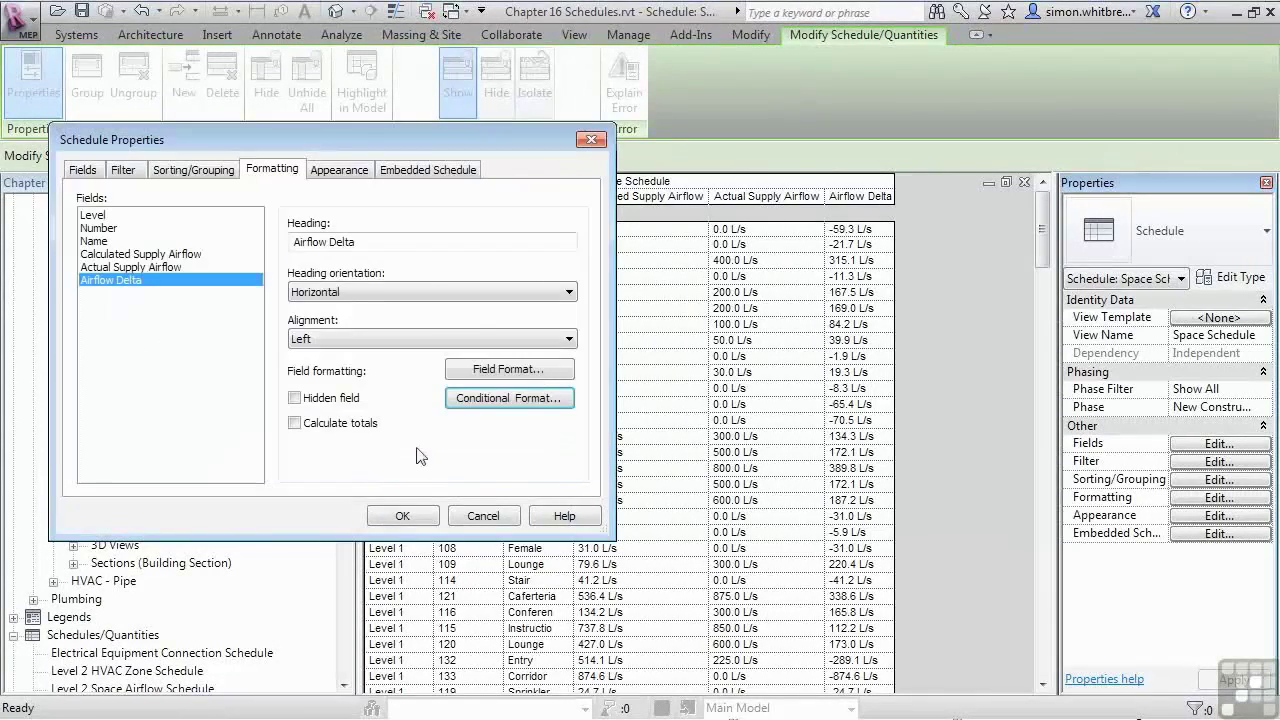
Step: Close Schedule Properties, widen the Name column, and select the Conference row for space 123
left_click(398, 516)
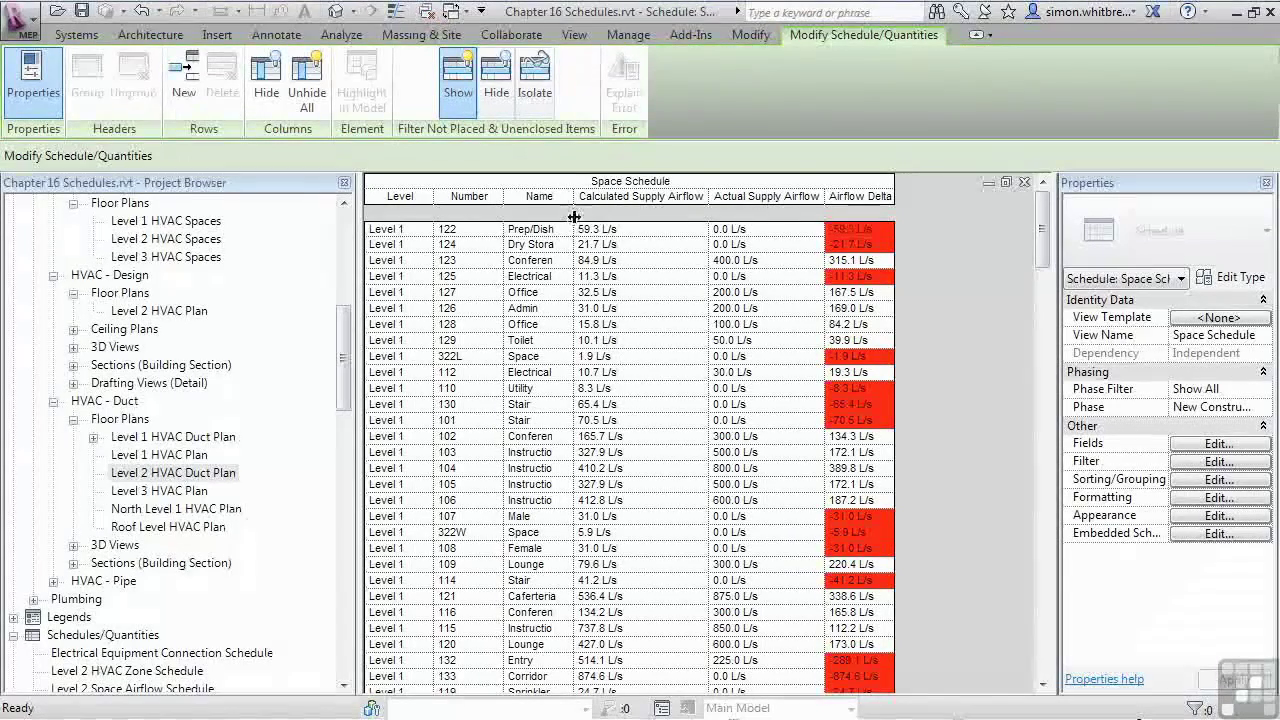
left_click_drag(574, 199, 619, 200)
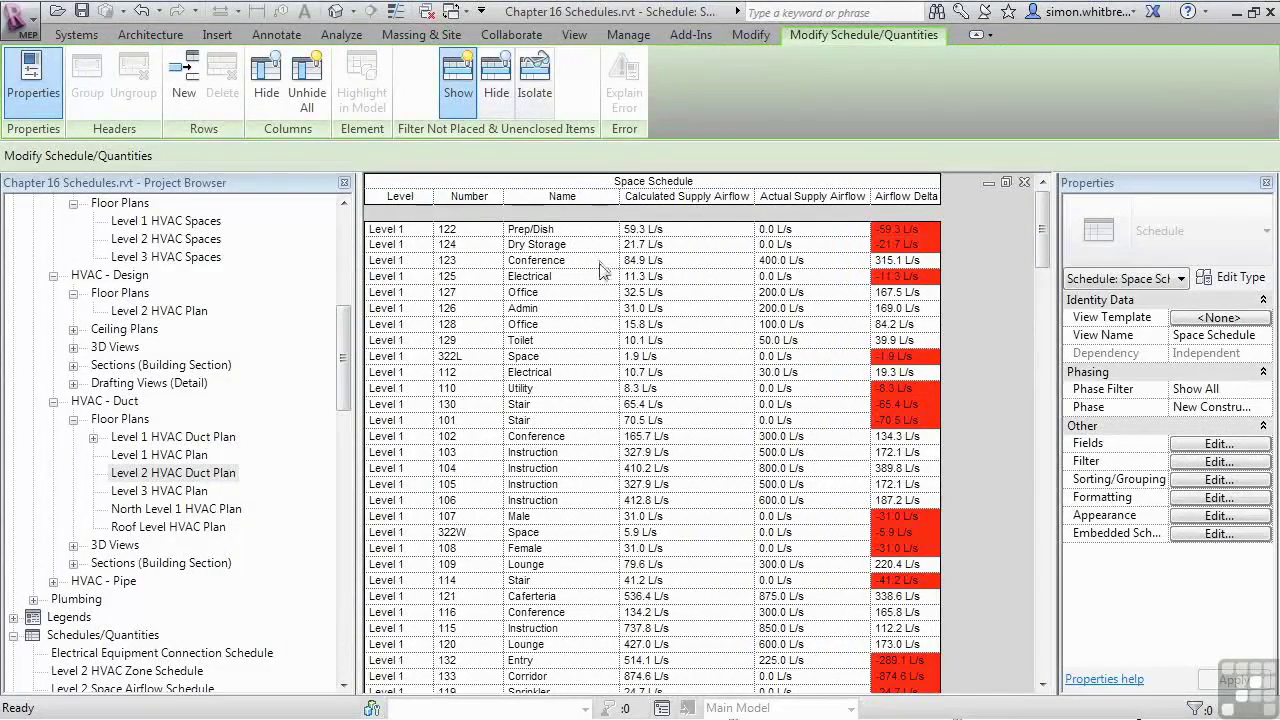
left_click(575, 262)
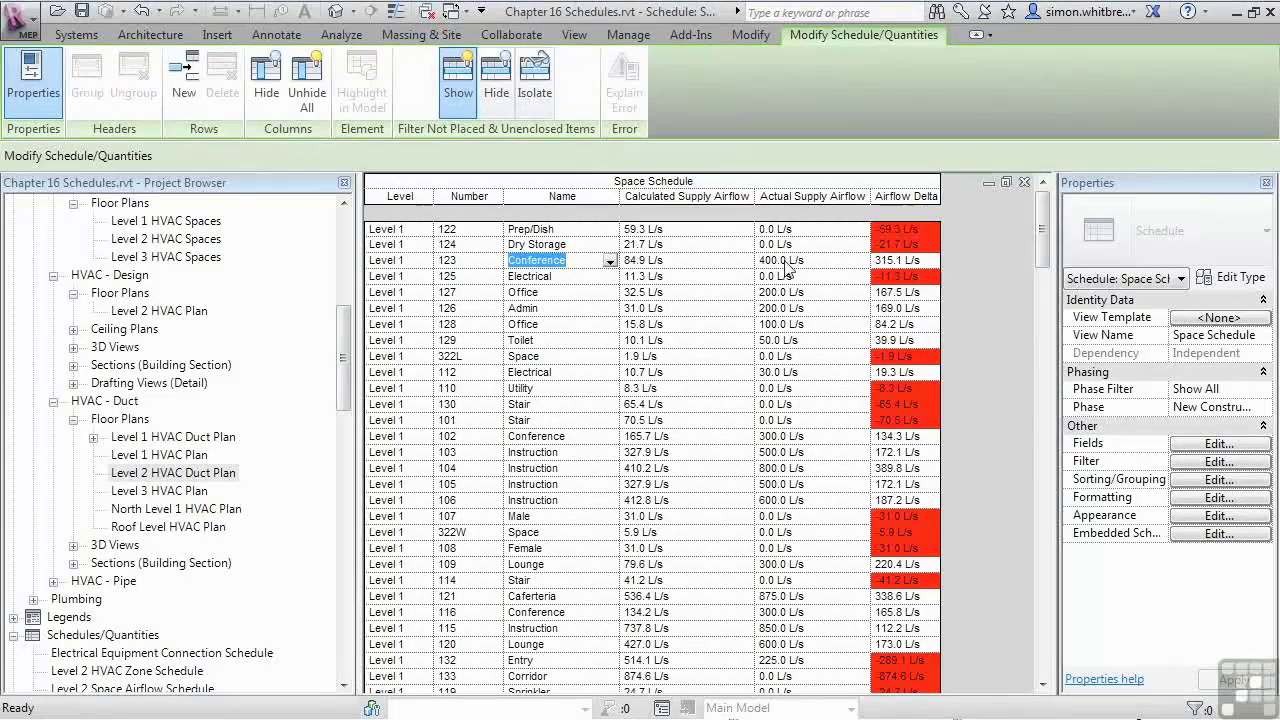
Step: Use Show on space 123's row to locate it in the floor plan and zoom in
left_click(465, 264)
right_click(465, 266)
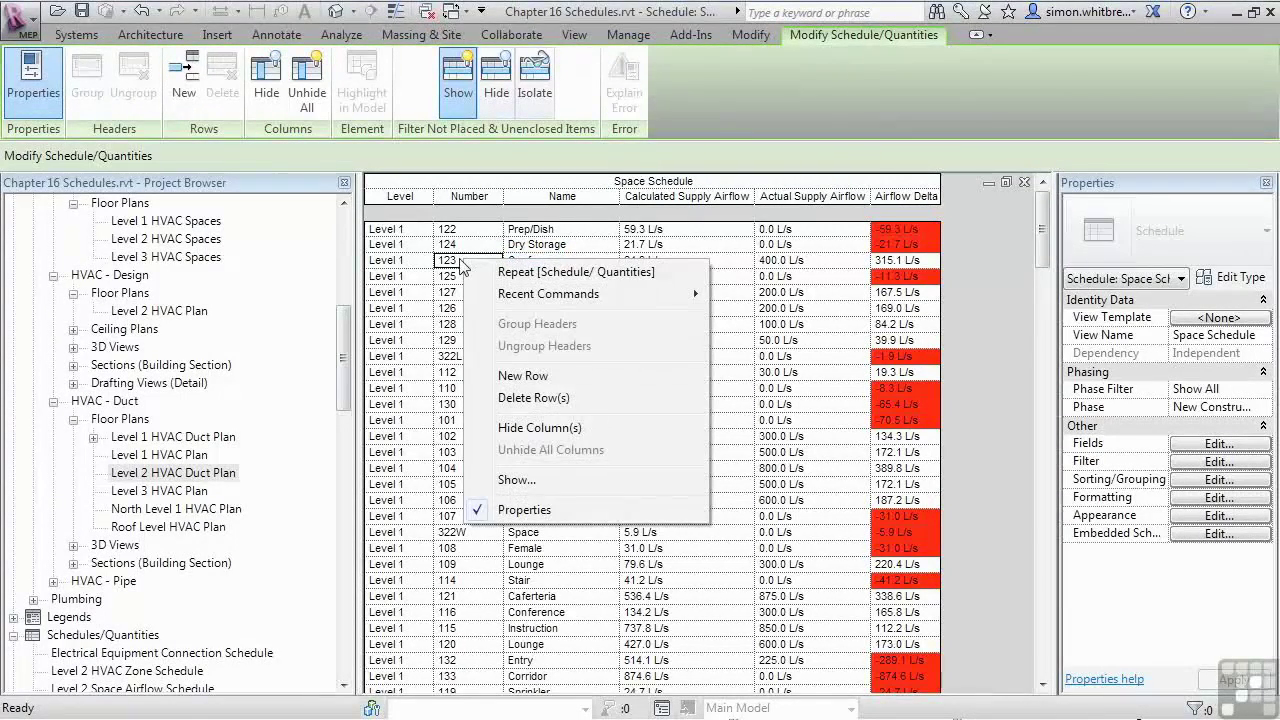
left_click(508, 481)
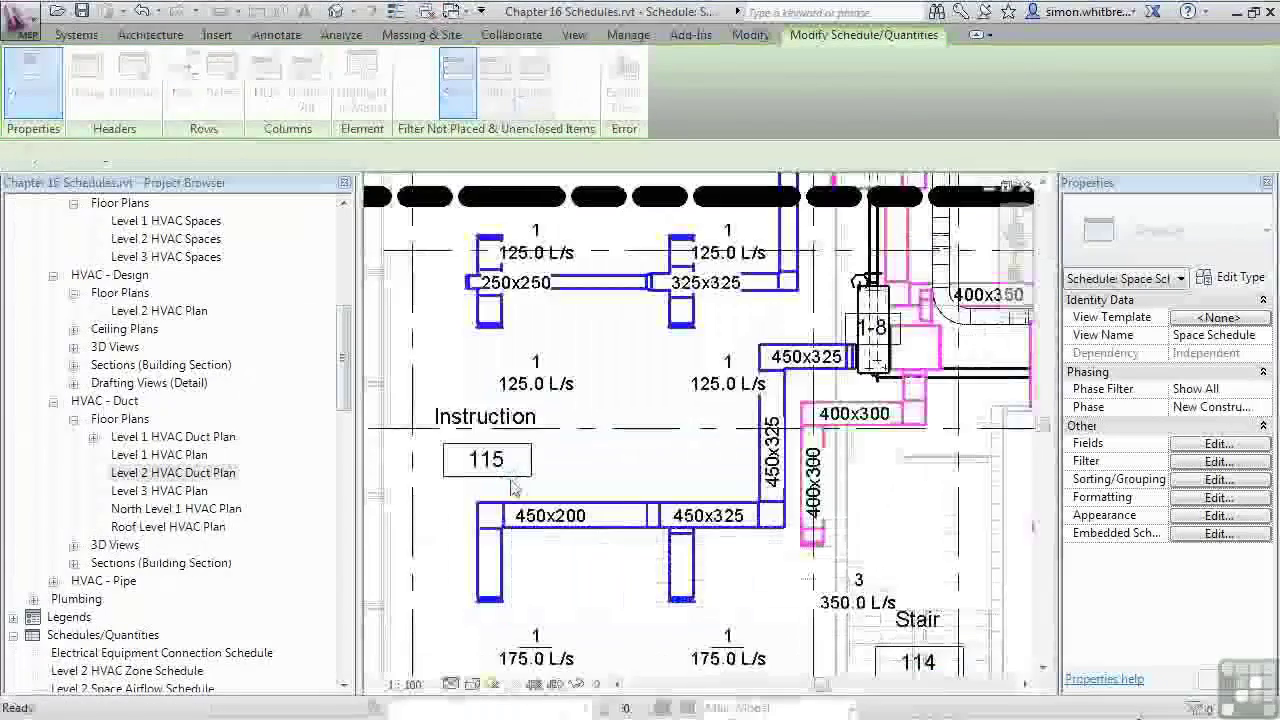
left_click_drag(569, 316, 440, 175)
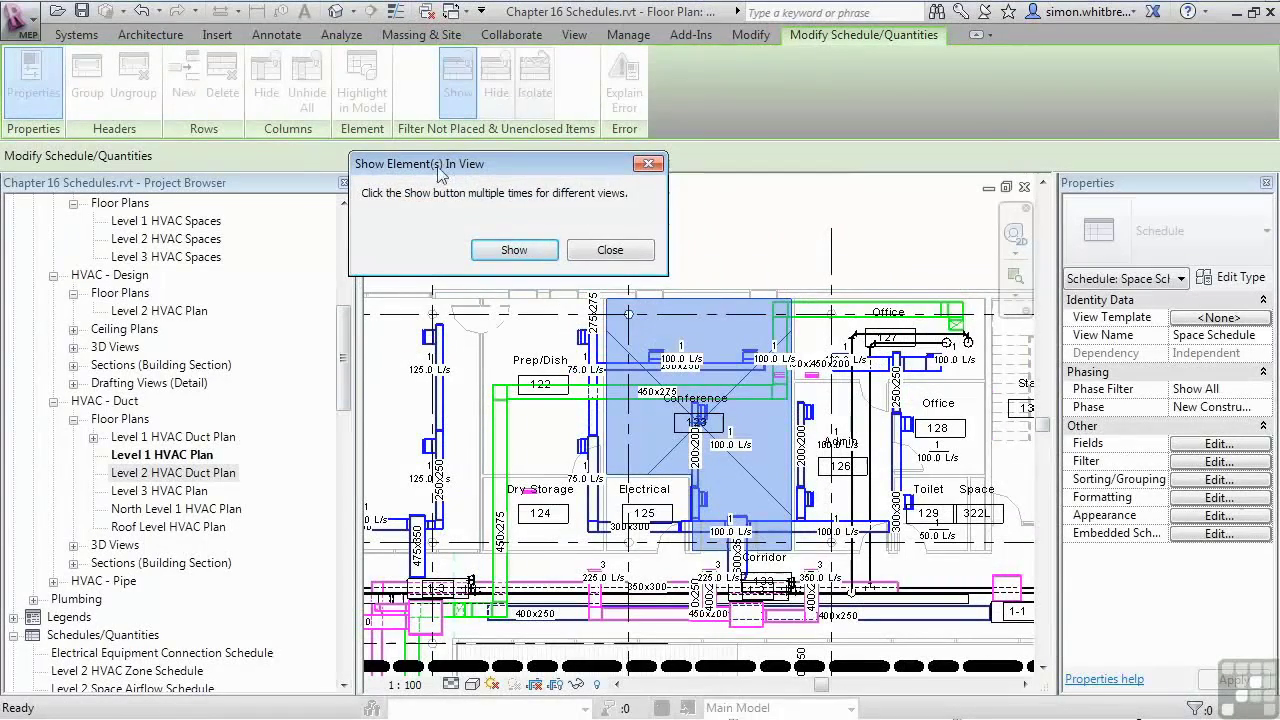
left_click(643, 257)
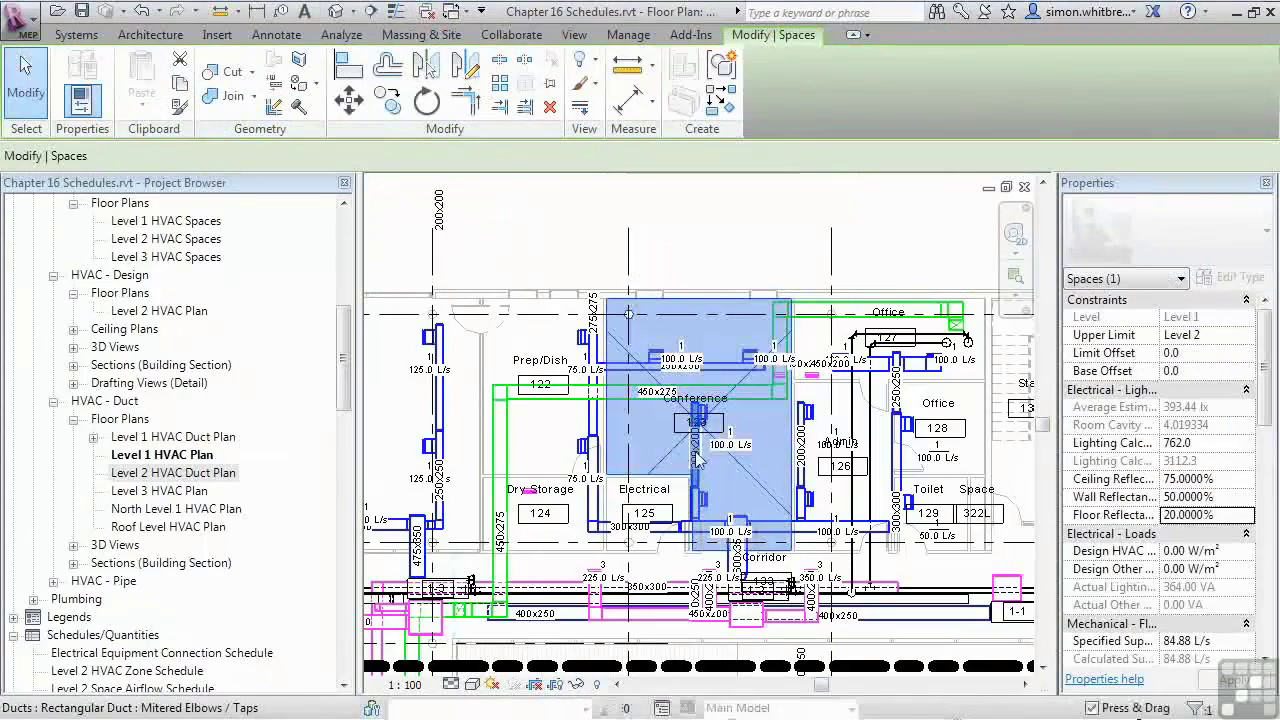
scroll(697, 461, "up", 3)
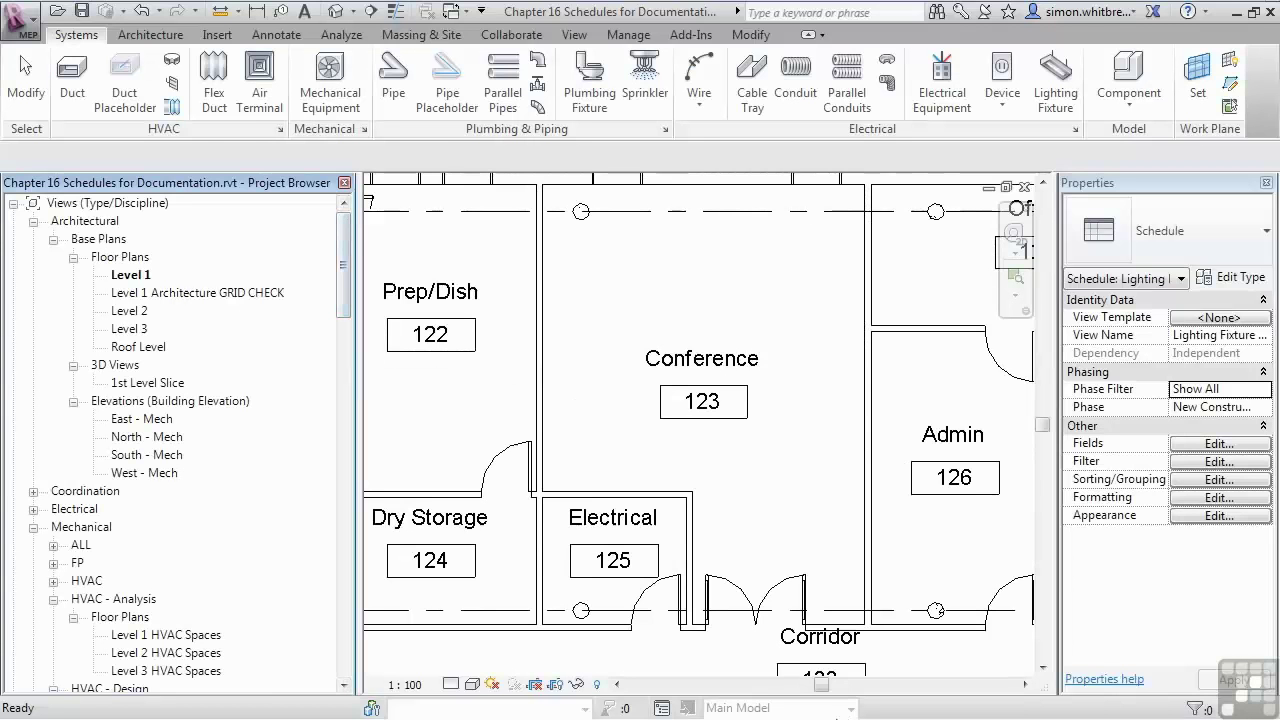
Step: Open the Lighting Fixture Schedule from Schedules/Quantities in the Project Browser
left_click_drag(351, 277, 353, 443)
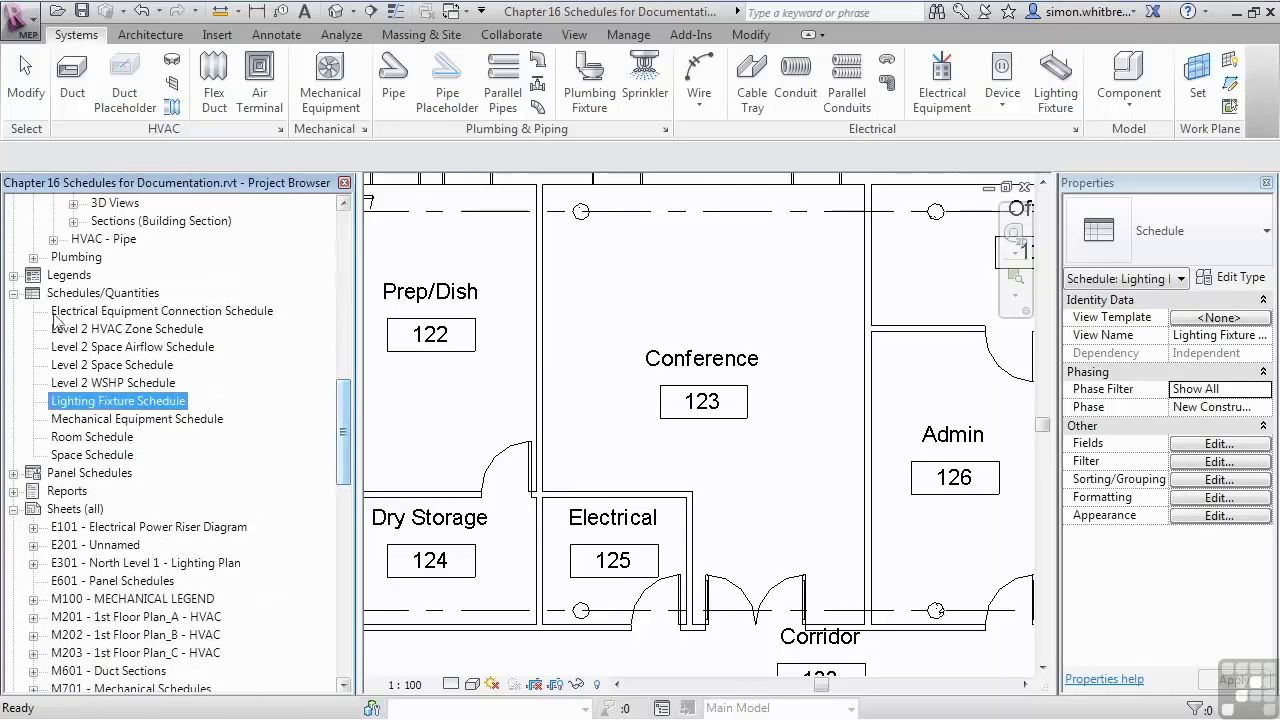
double_click(103, 403)
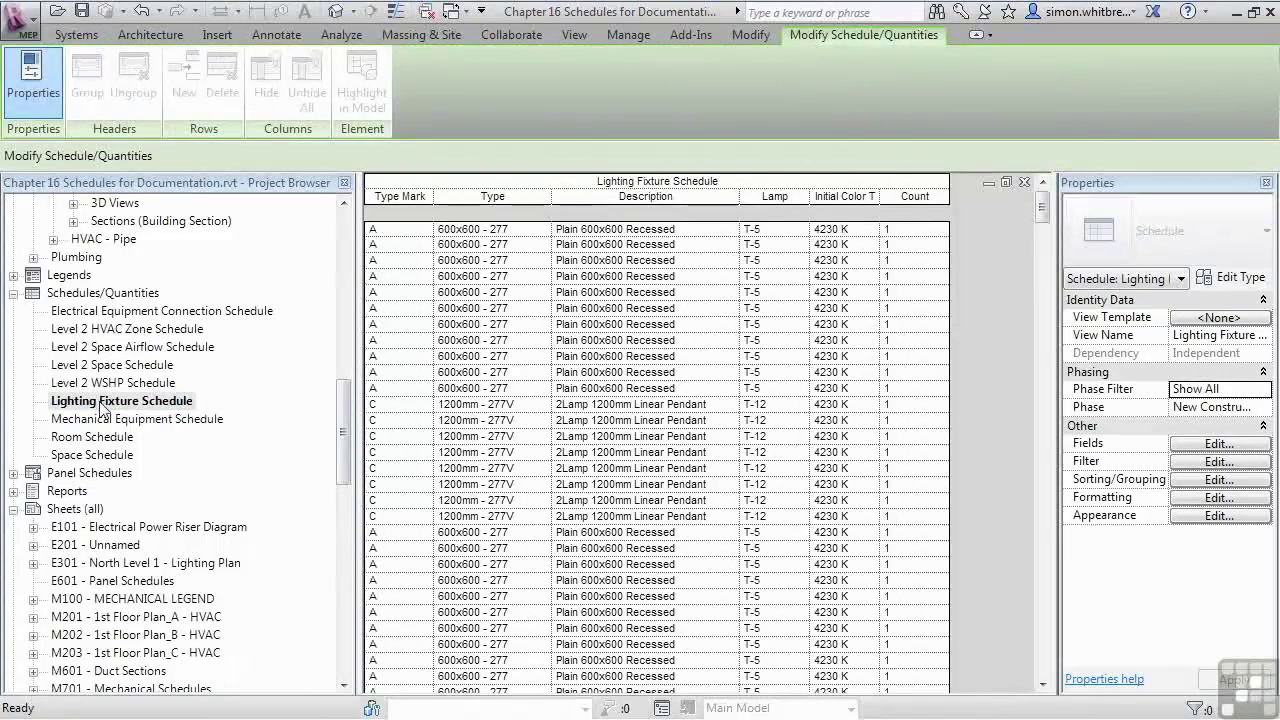
left_click_drag(1043, 207, 1004, 660)
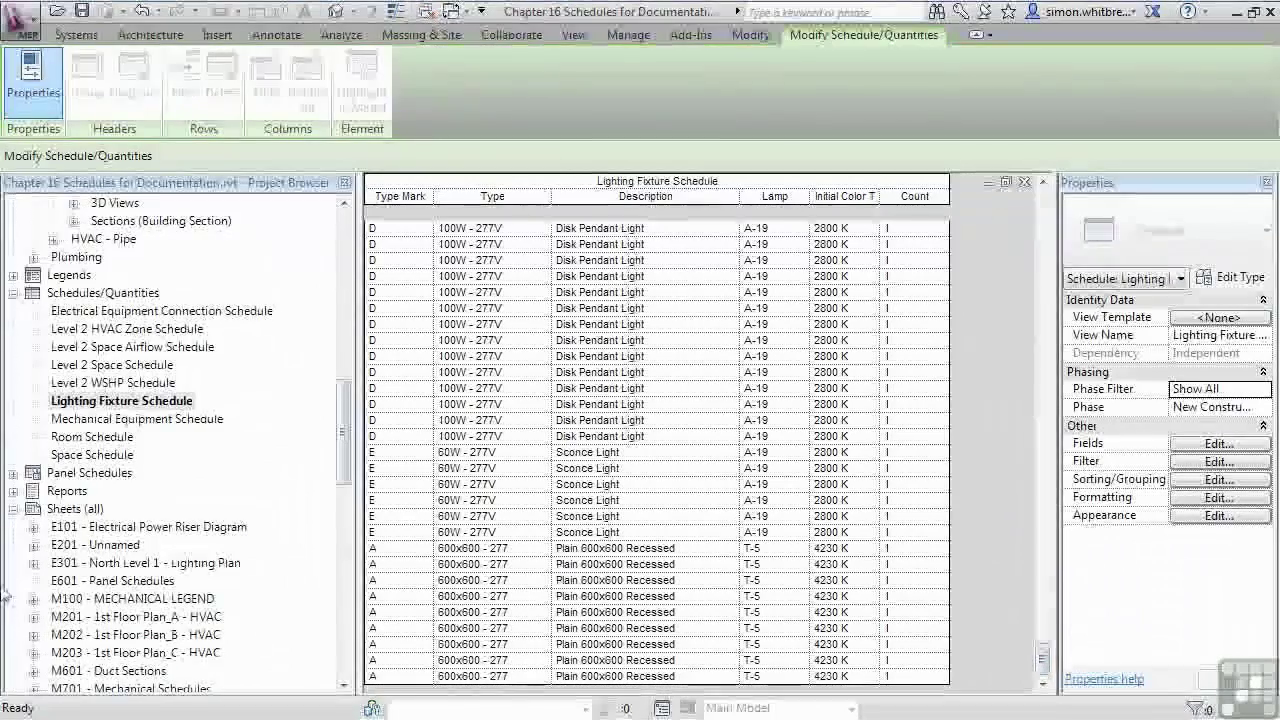
Step: Create a new sheet from the Sheets group using the A0 metric title block
left_click(63, 511)
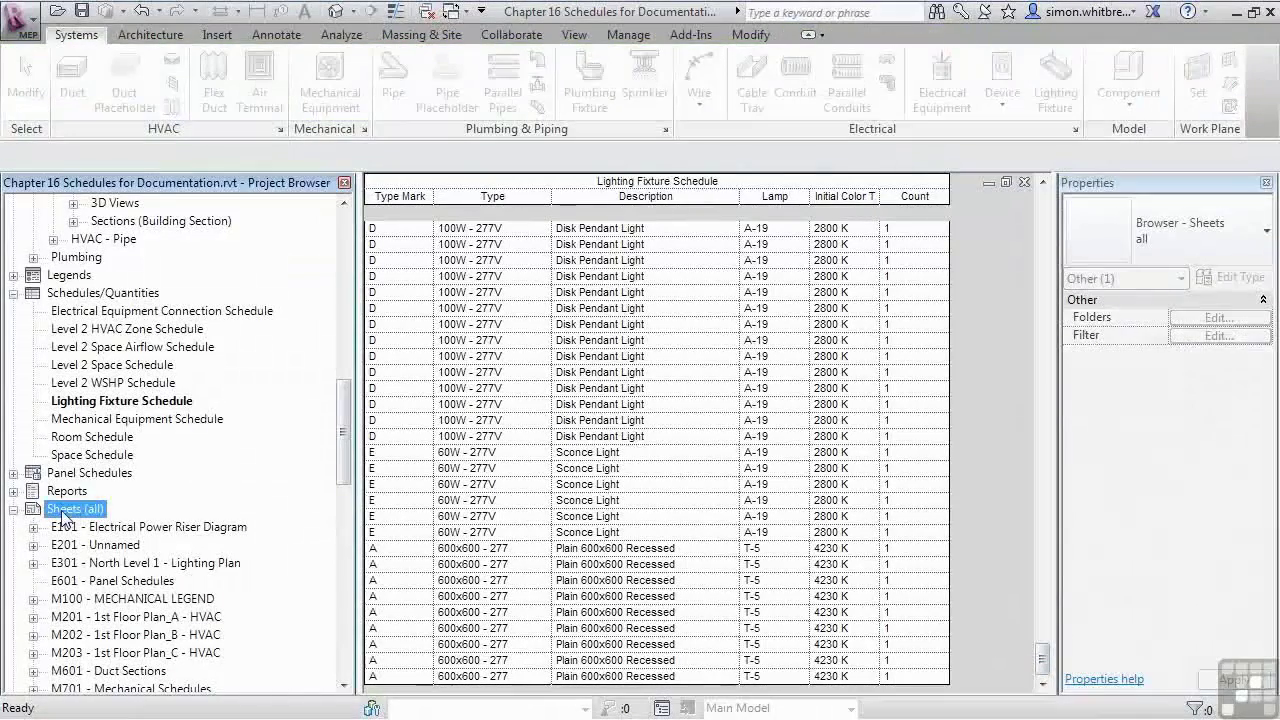
right_click(63, 513)
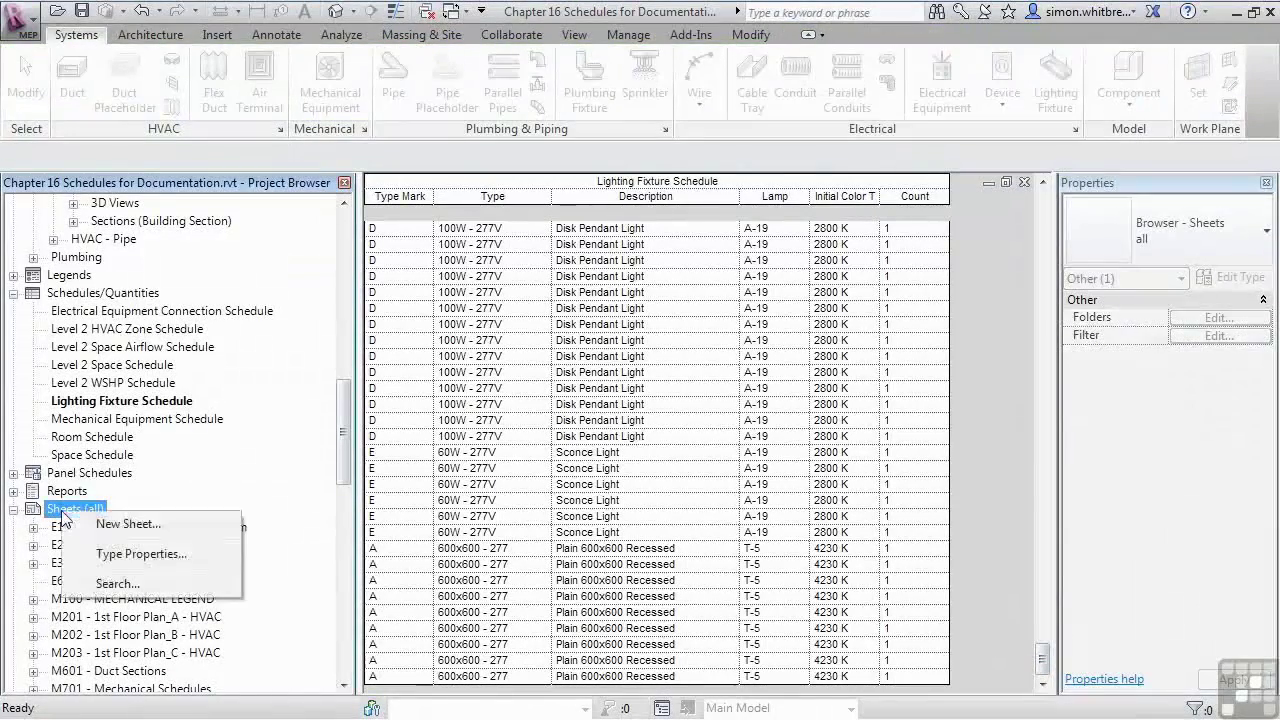
left_click(123, 524)
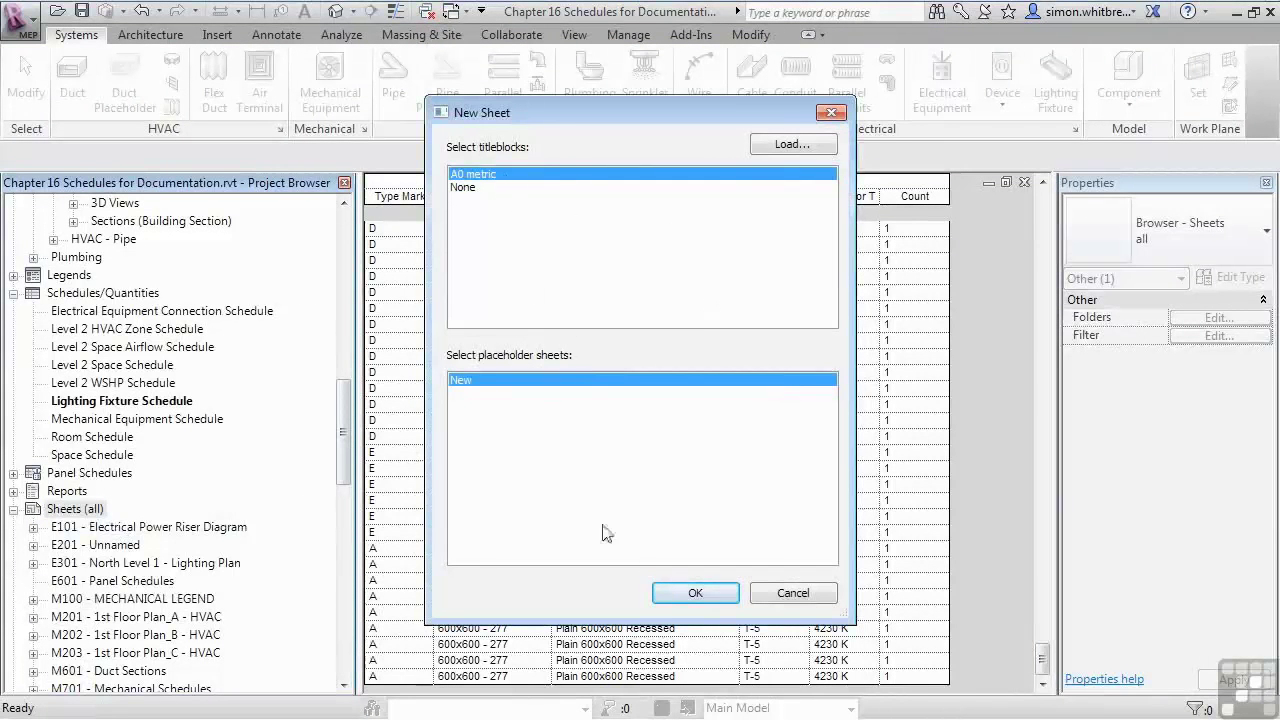
left_click(690, 594)
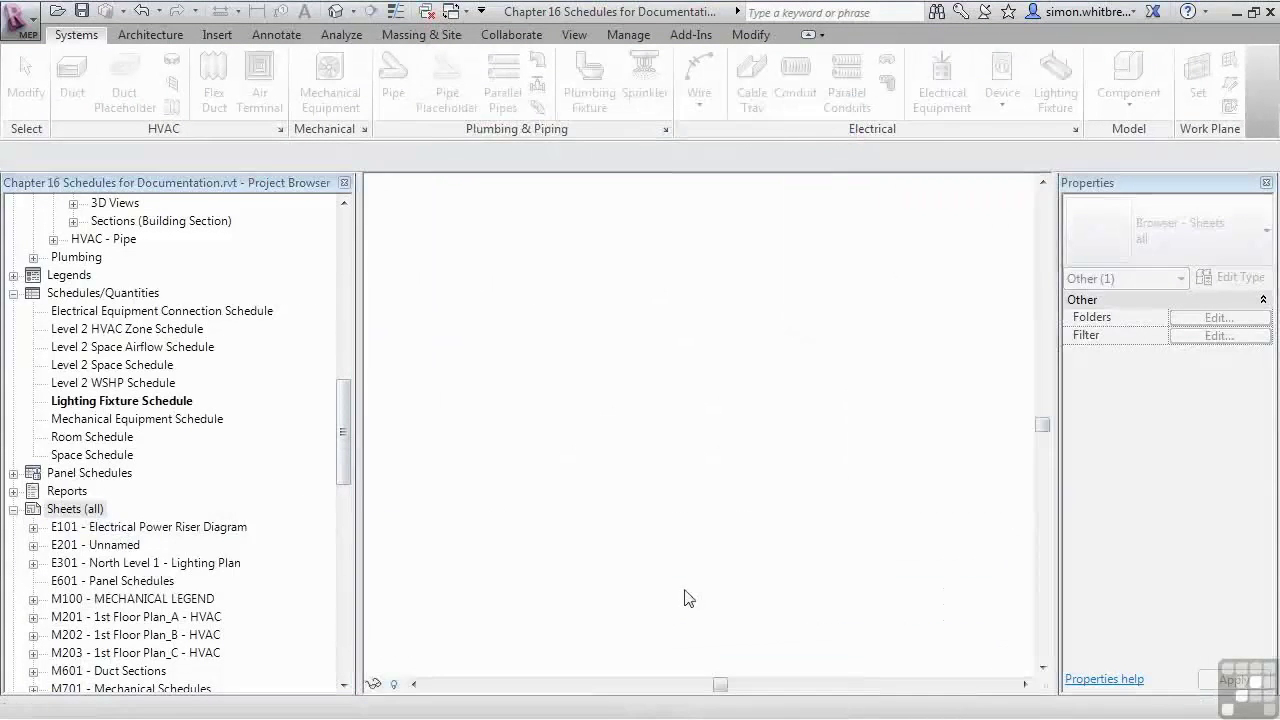
Step: Set the title block's sheet number to E602 and sheet name to Luminaire Schedules
left_click(958, 610)
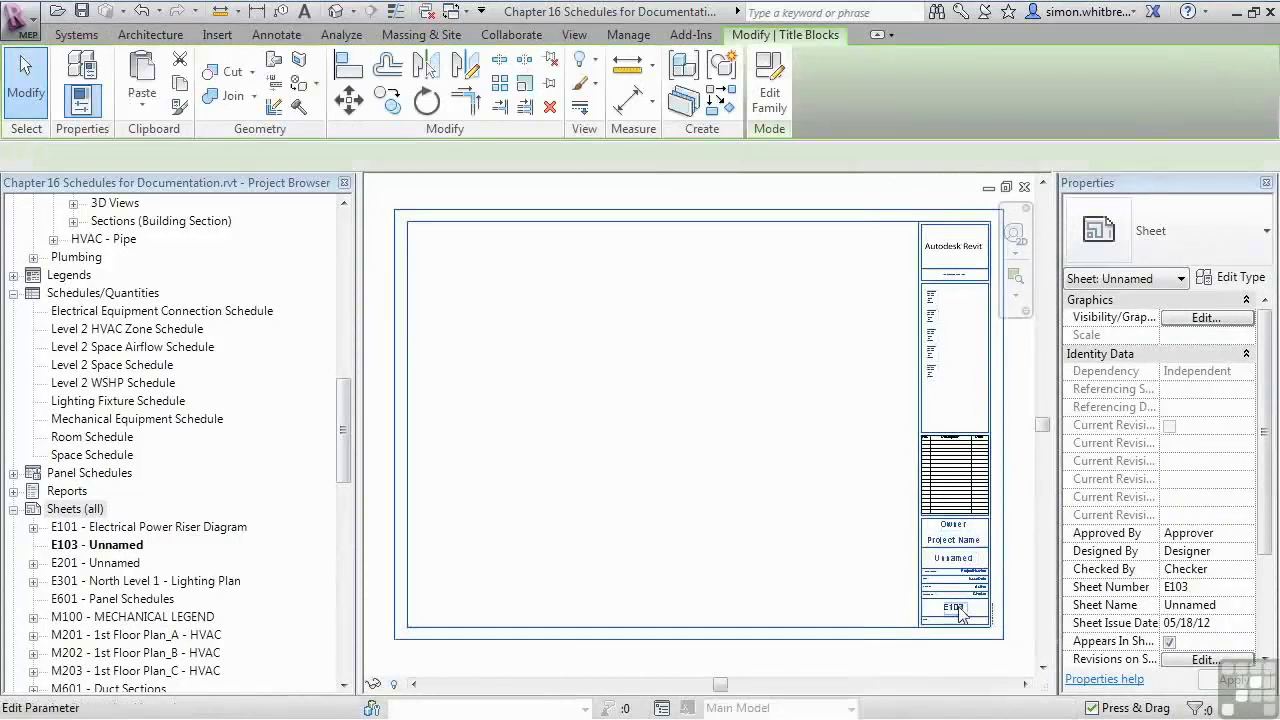
left_click(956, 610)
left_click_drag(921, 615, 972, 617)
type("602")
left_click(956, 560)
left_click(956, 560)
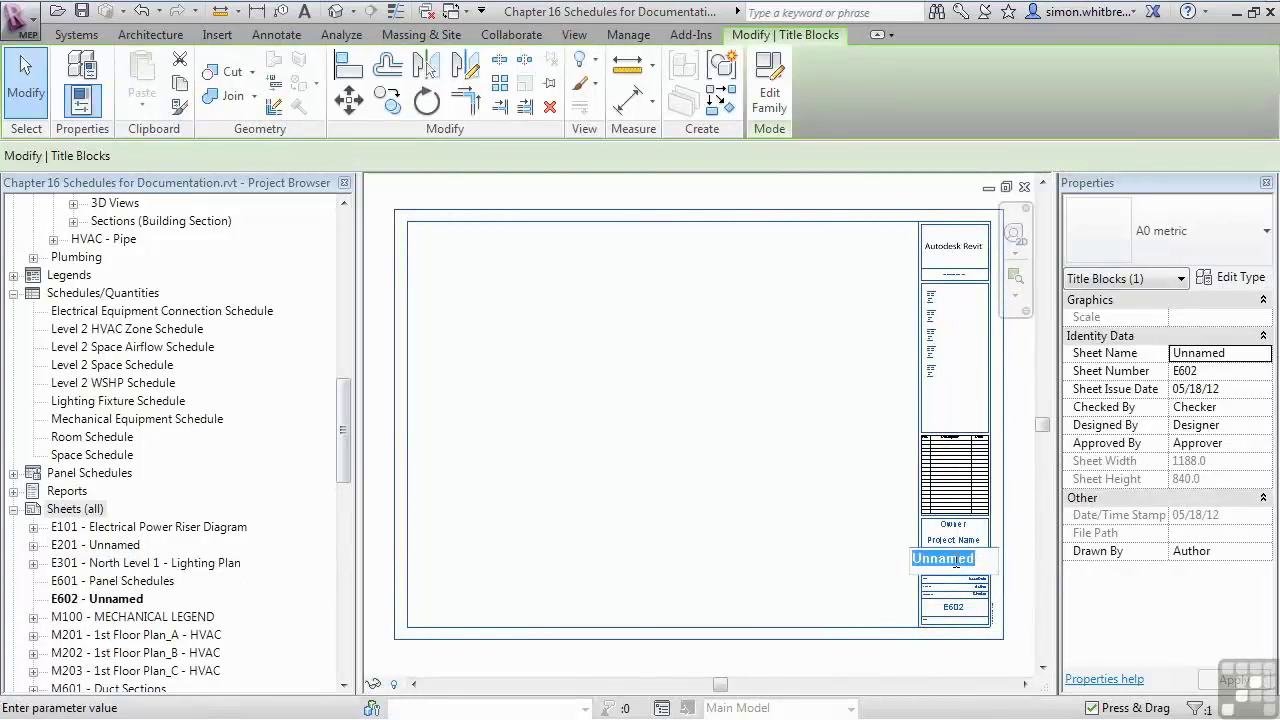
type("Lu")
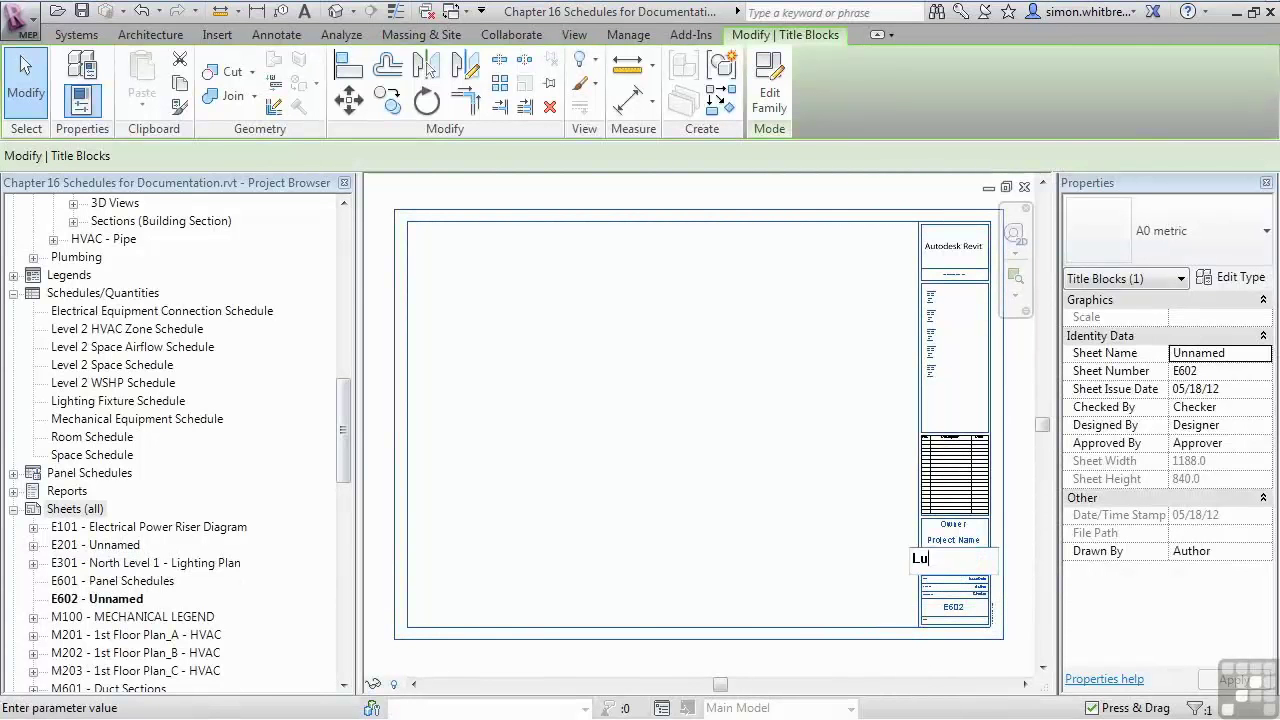
type("minaire Schedules")
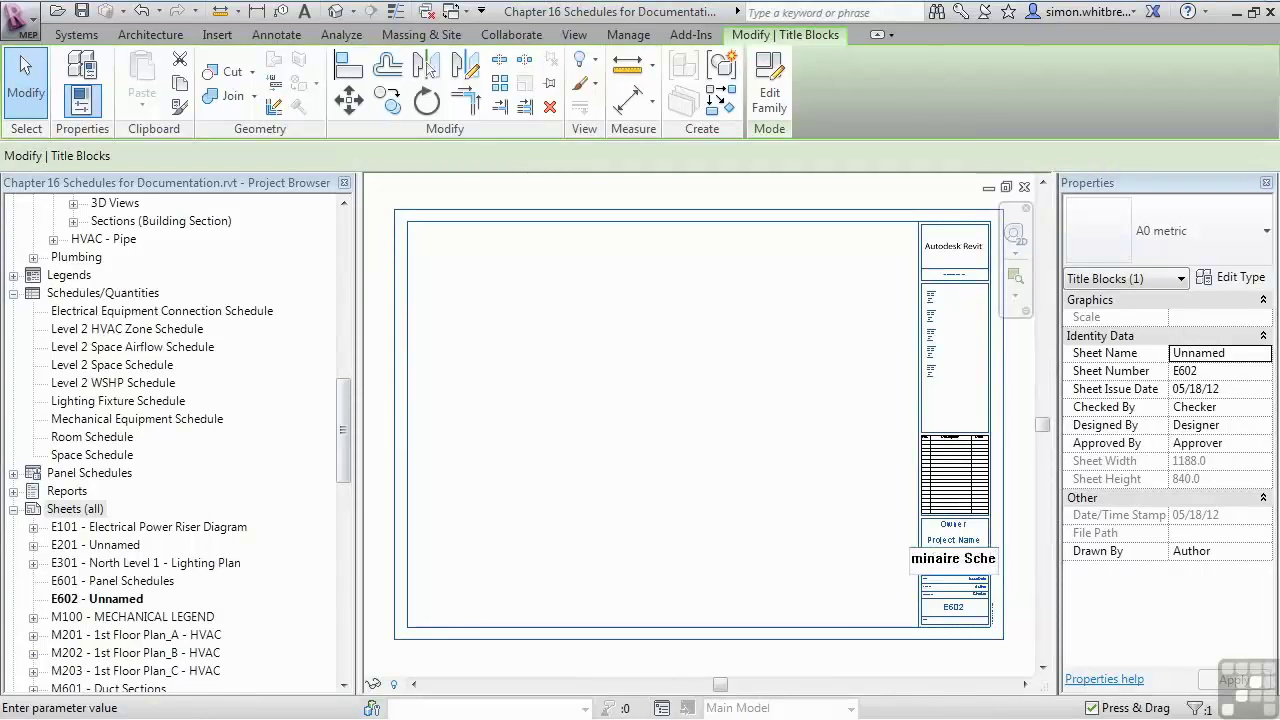
key("Return")
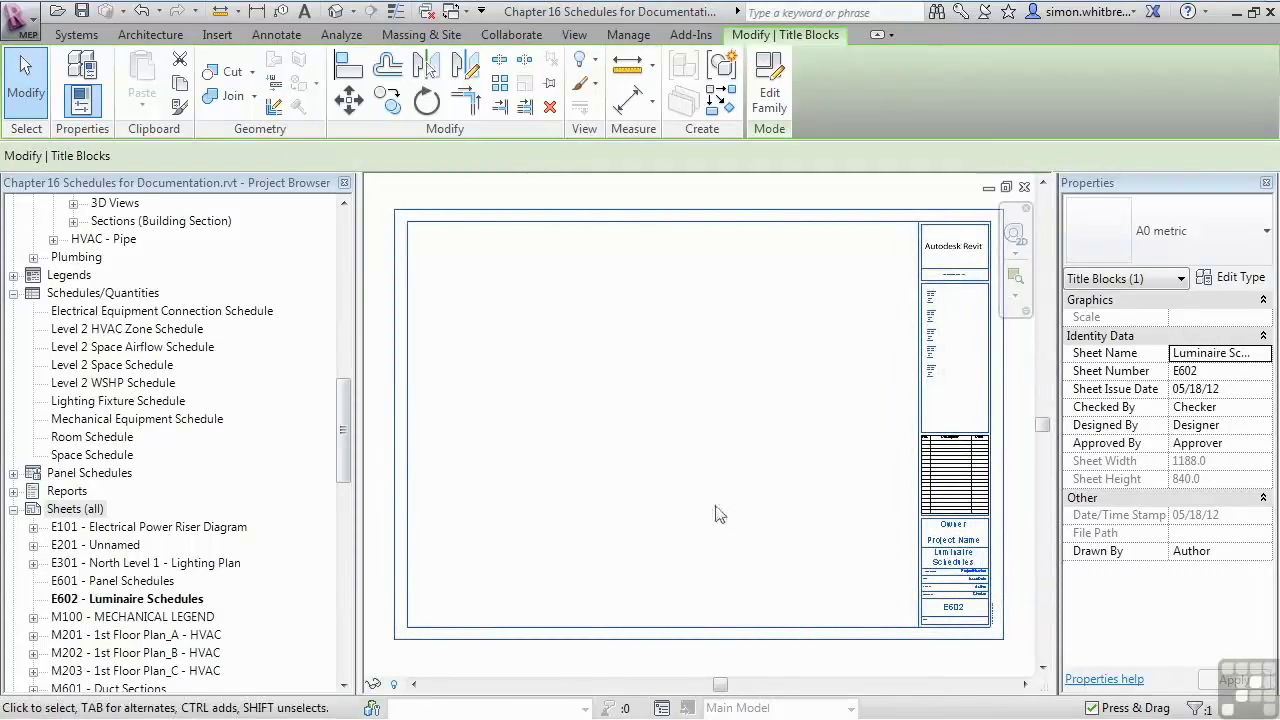
Step: Drag the Lighting Fixture Schedule from the Project Browser onto sheet E602 and reposition it
left_click(80, 402)
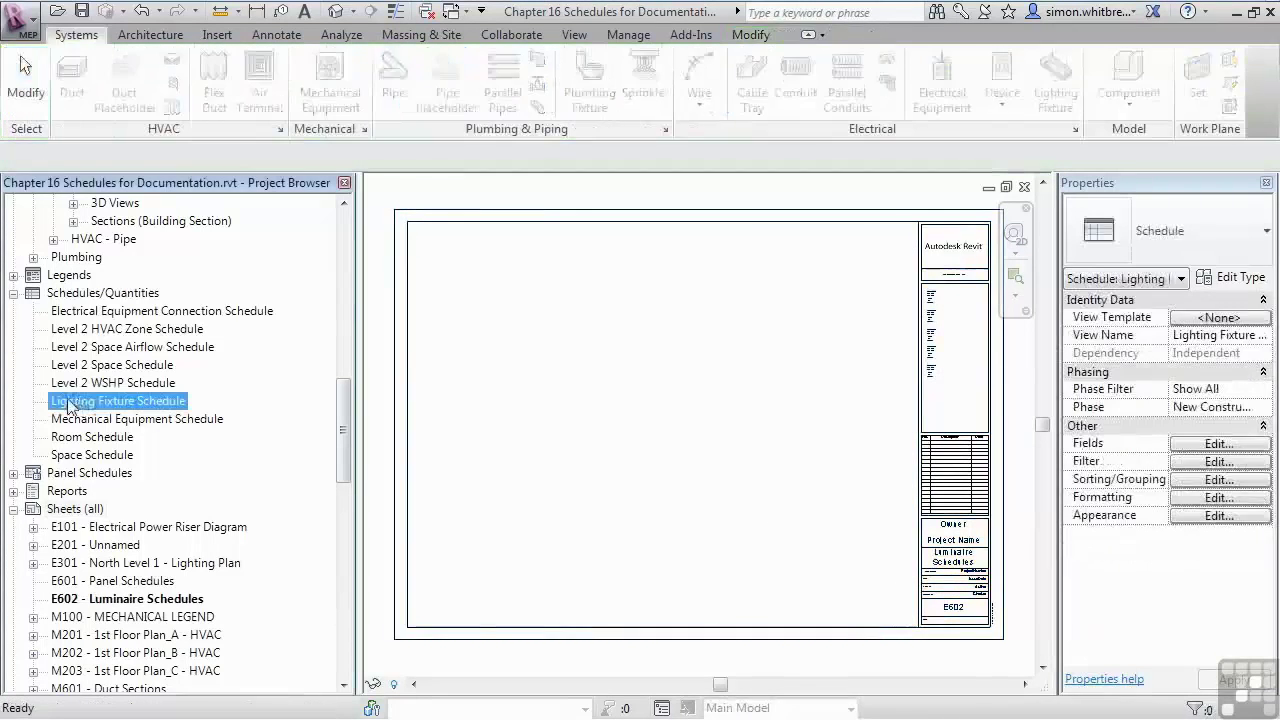
left_click_drag(510, 377, 505, 390)
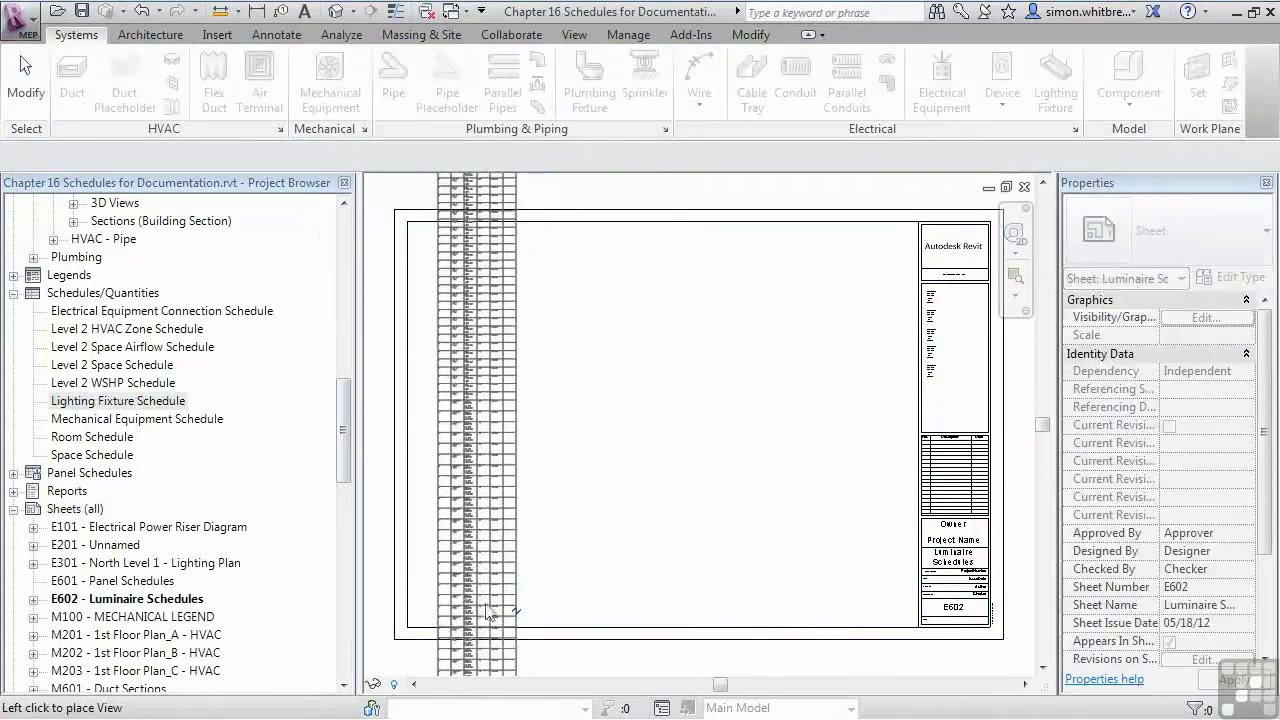
left_click(505, 500)
scroll(551, 489, "down", 3)
scroll(551, 489, "down", 6)
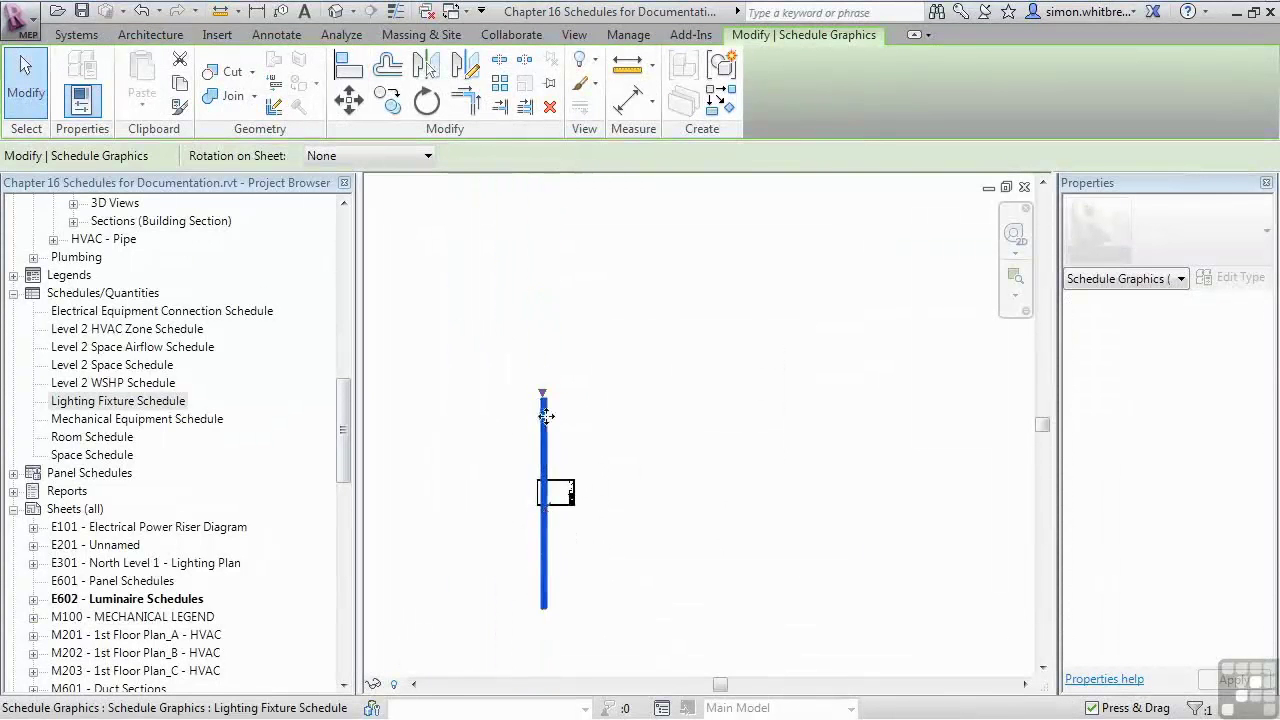
scroll(512, 355, "up", 5)
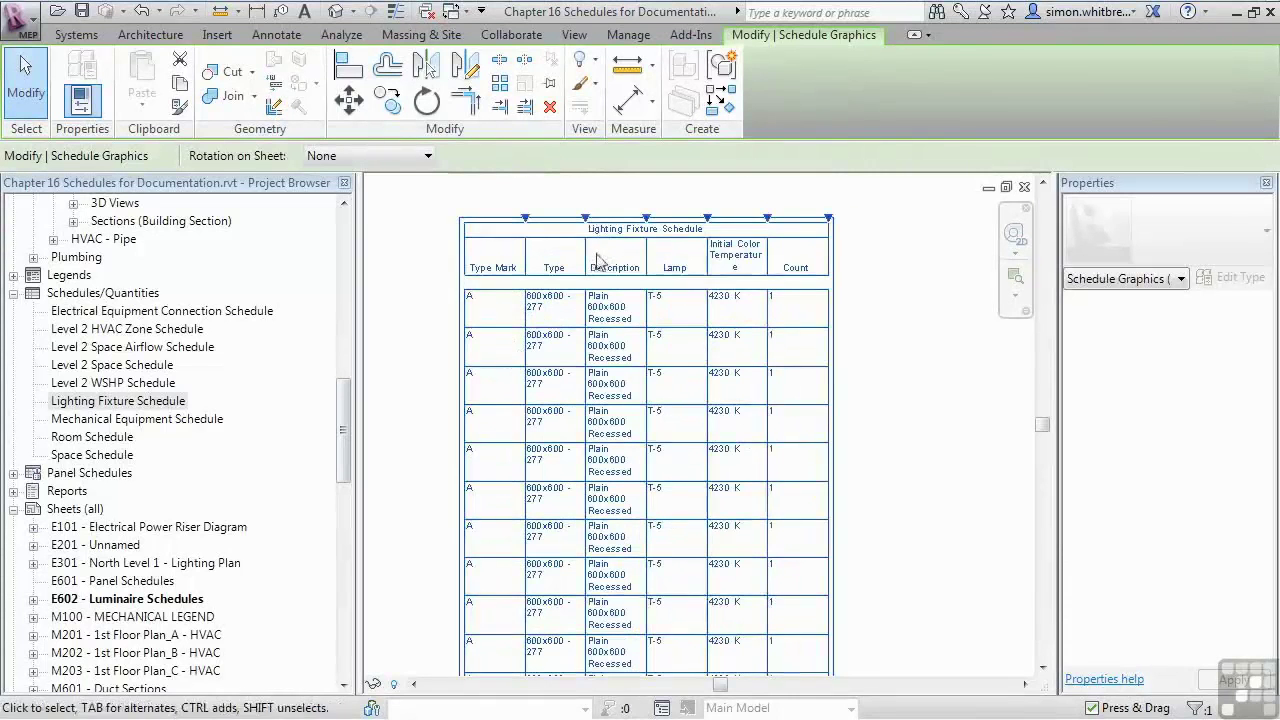
left_click_drag(604, 238, 795, 220)
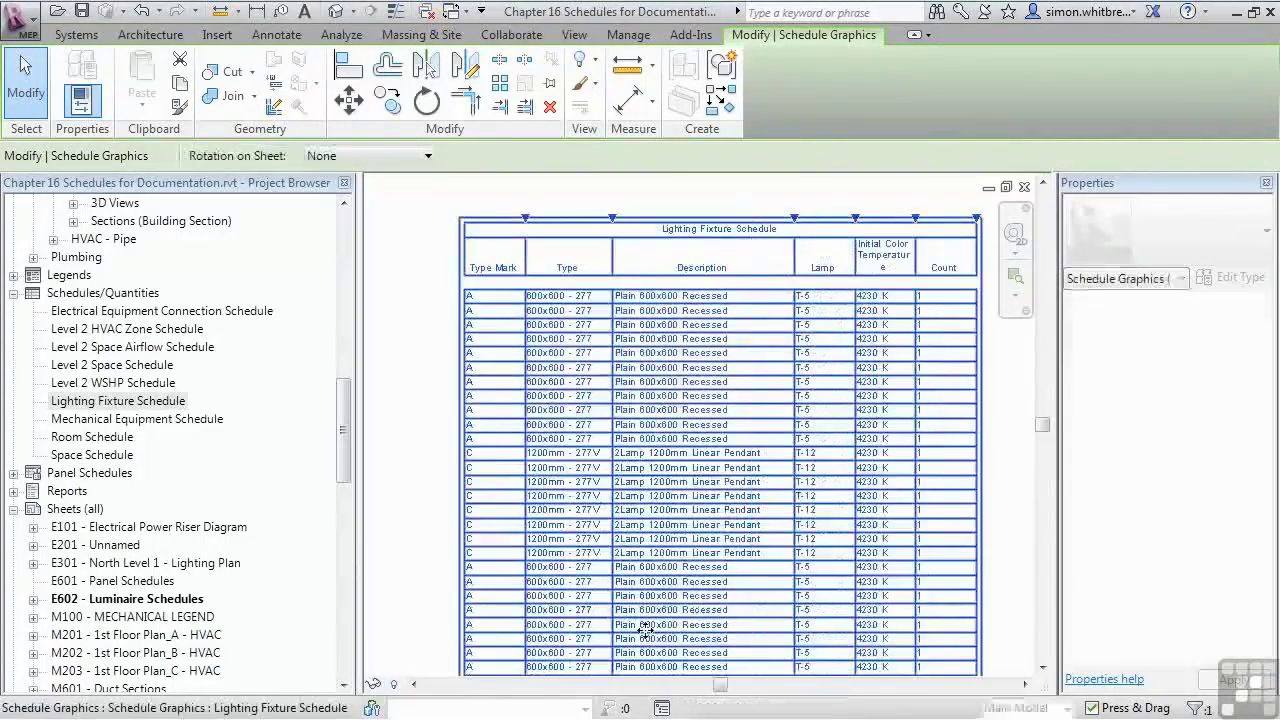
scroll(436, 356, "down", 10)
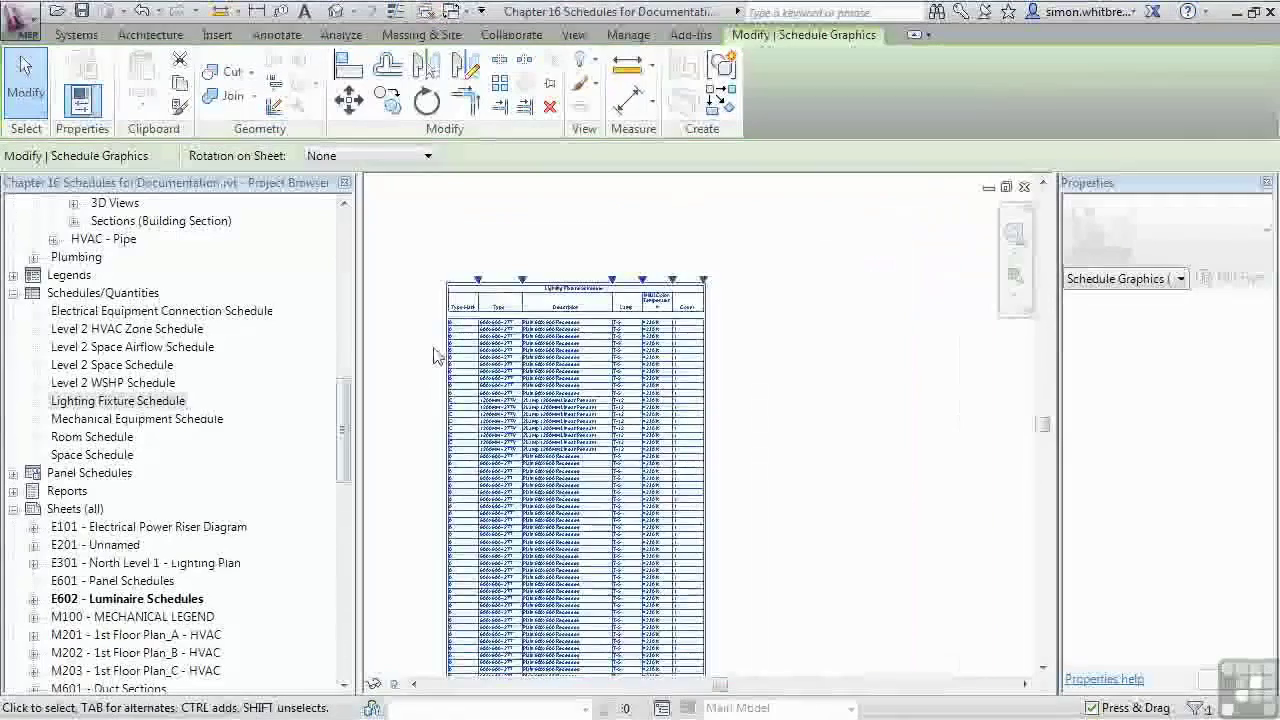
scroll(433, 350, "down", 2)
Step: Align the schedule top with the title block and split it into two side-by-side segments
left_click_drag(437, 401, 423, 555)
scroll(425, 565, "up", 2)
middle_click_drag(428, 588, 423, 480)
left_click(465, 472)
left_click_drag(463, 484, 450, 391)
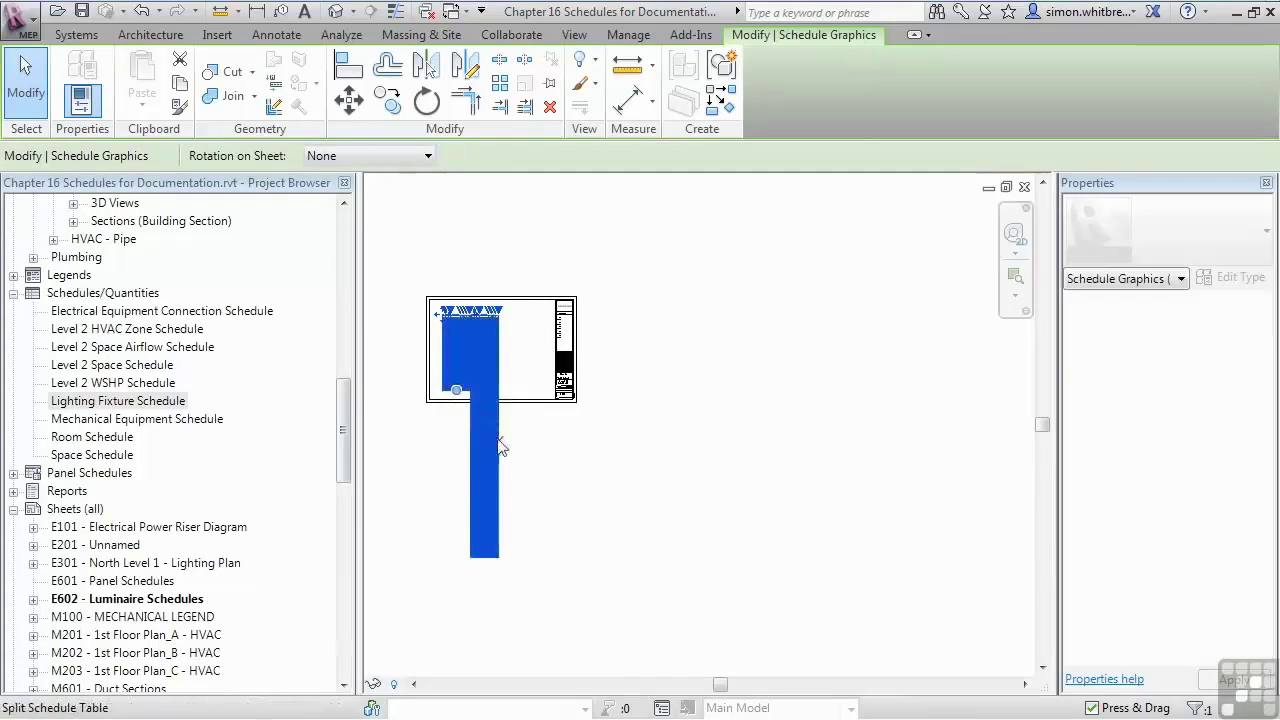
left_click_drag(484, 436, 529, 519)
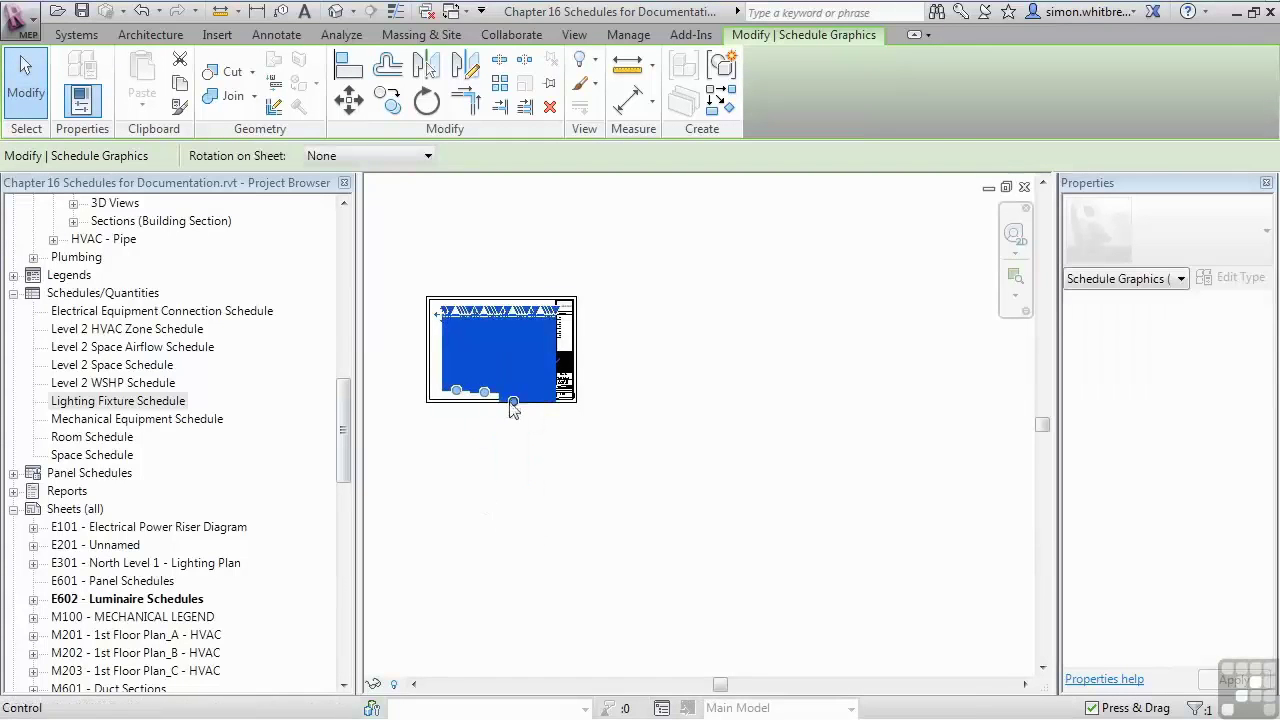
Step: Shorten the segments into four columns, arrange them, and dismiss the resize error
left_click_drag(517, 403, 515, 400)
scroll(425, 340, "up", 5)
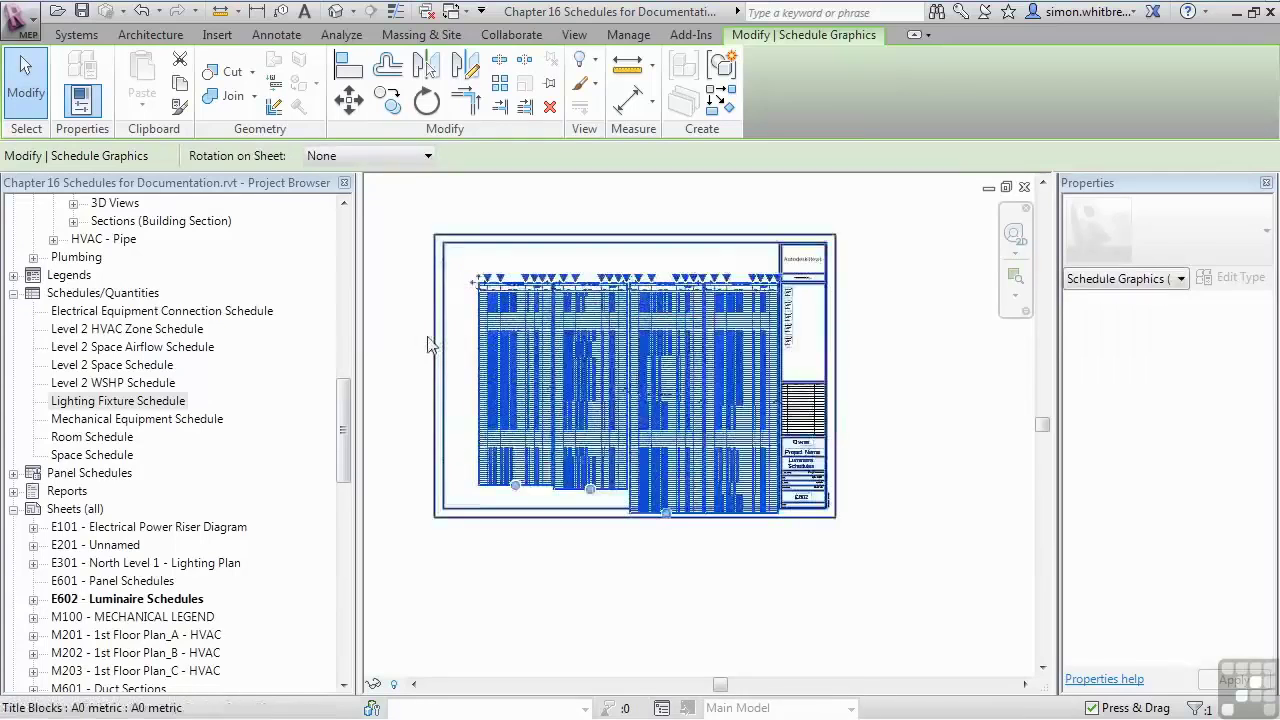
left_click_drag(482, 270, 457, 246)
left_click_drag(572, 270, 570, 318)
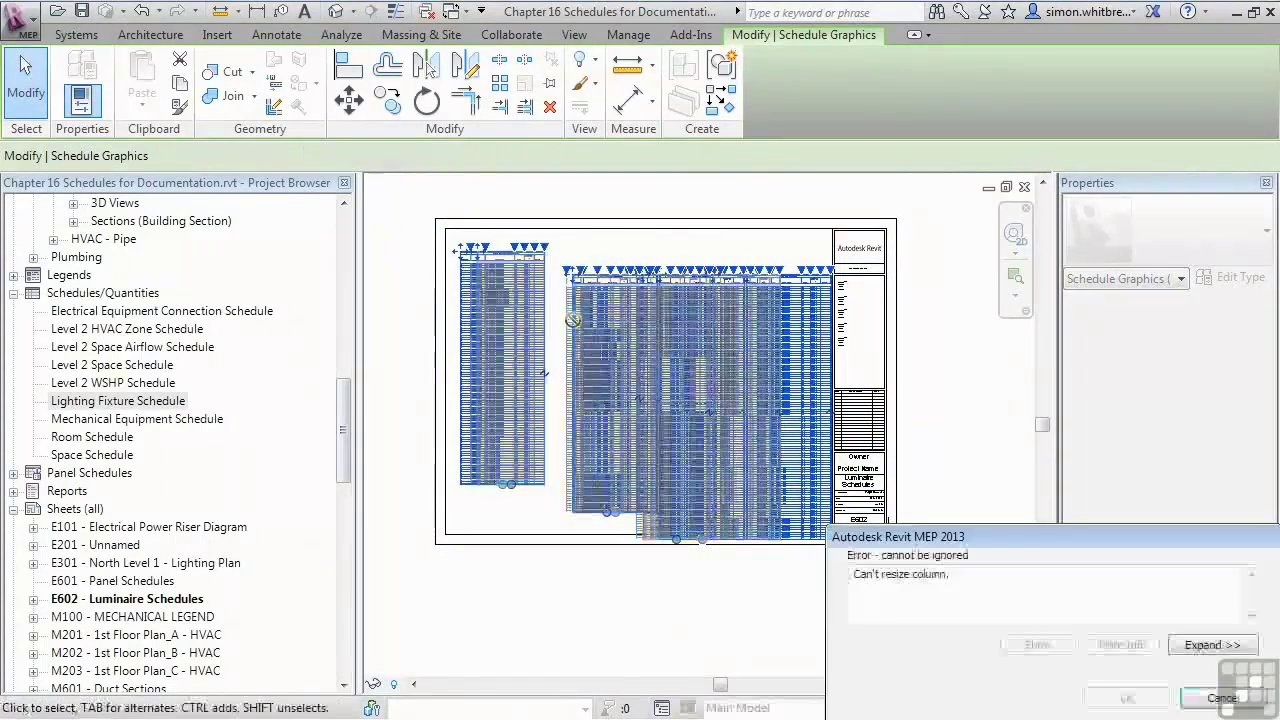
left_click(1222, 700)
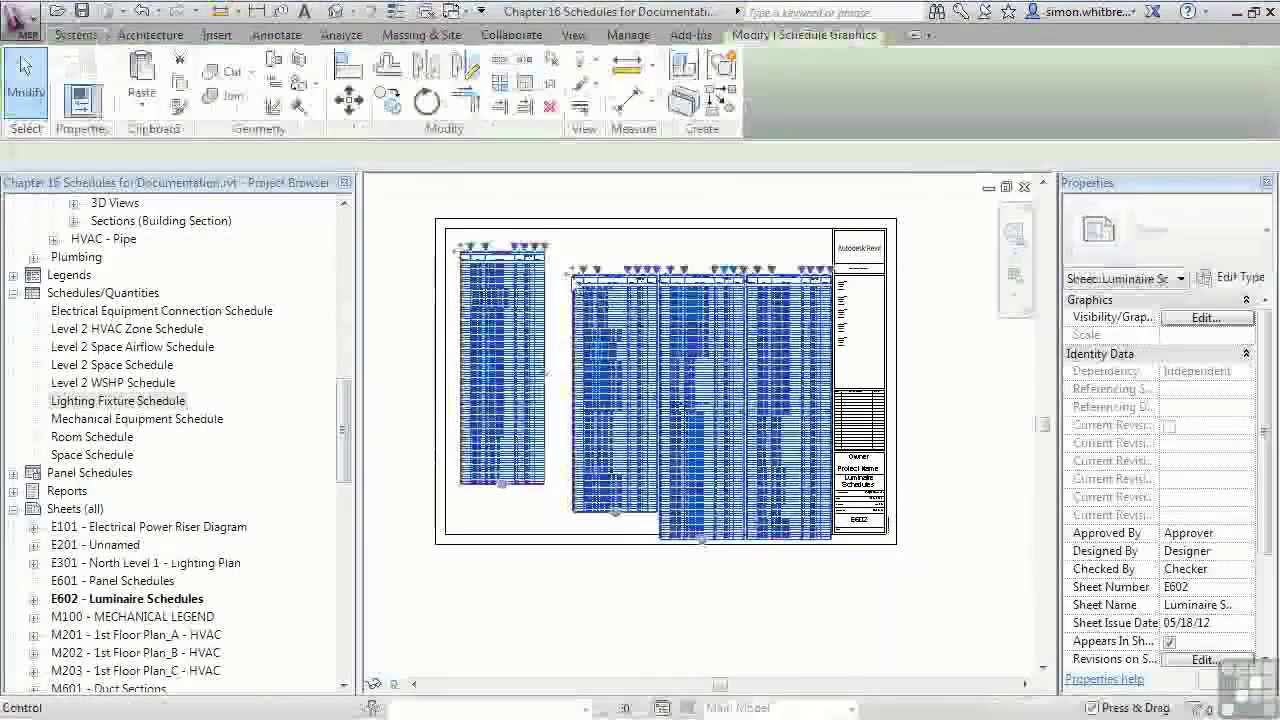
scroll(566, 259, "up", 3)
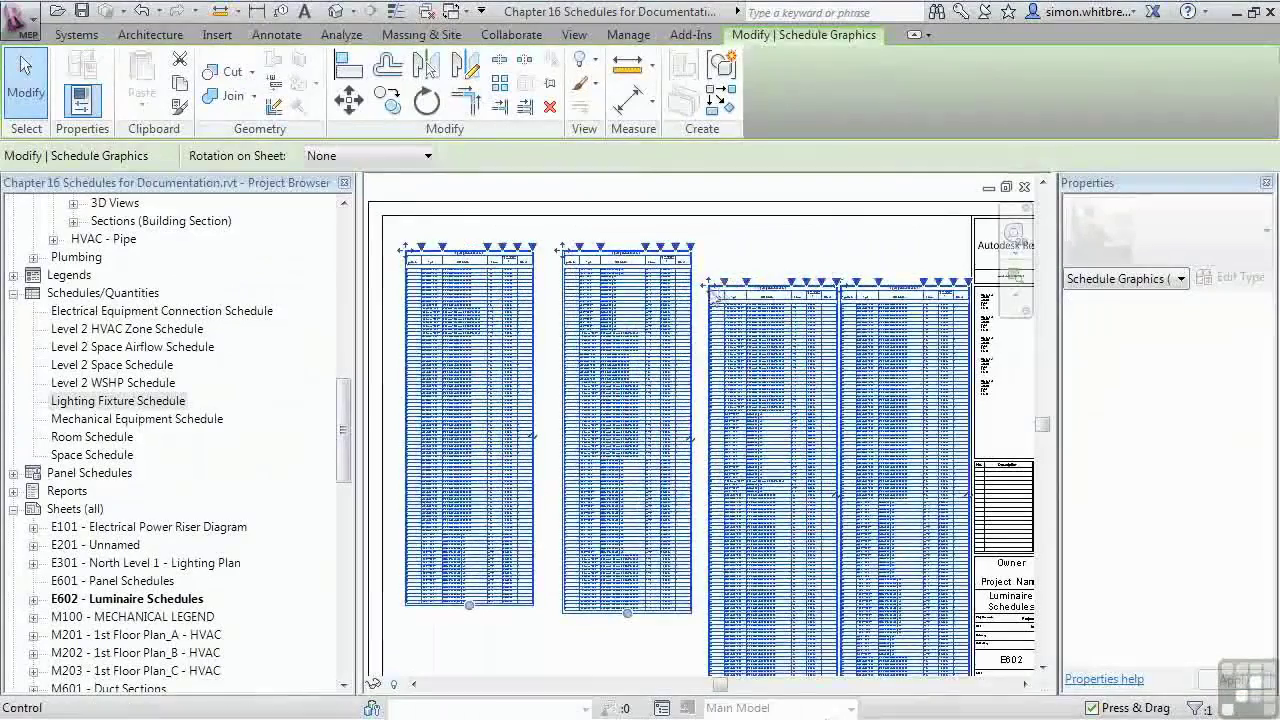
left_click_drag(812, 324, 846, 246)
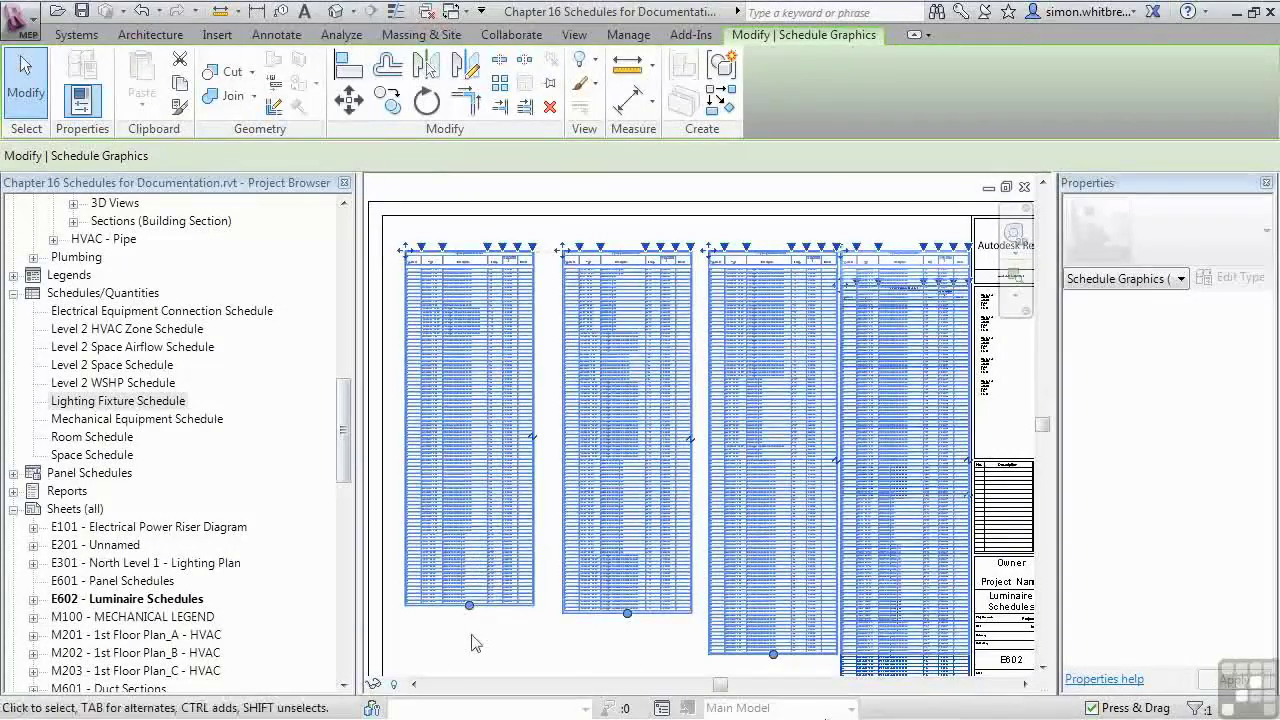
Step: Sort the Lighting Fixture Schedule by Type Mark with Itemize every instance turned off
double_click(84, 401)
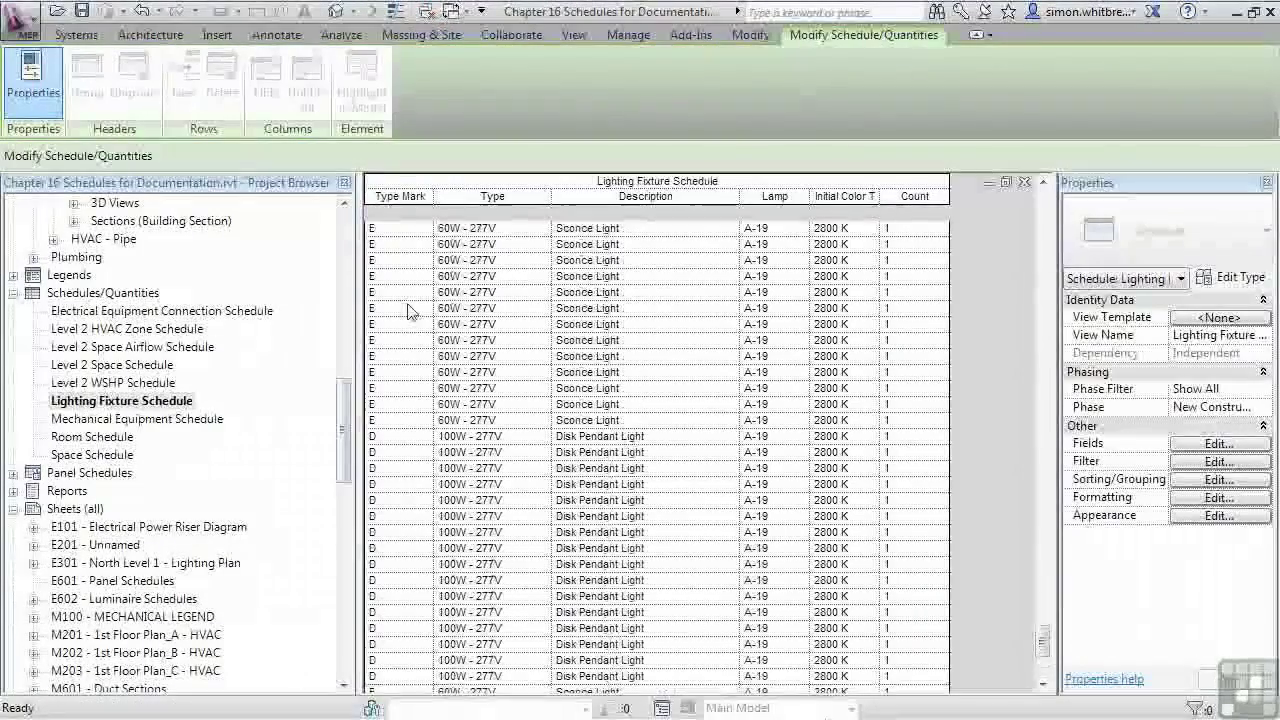
left_click_drag(1043, 640, 1008, 205)
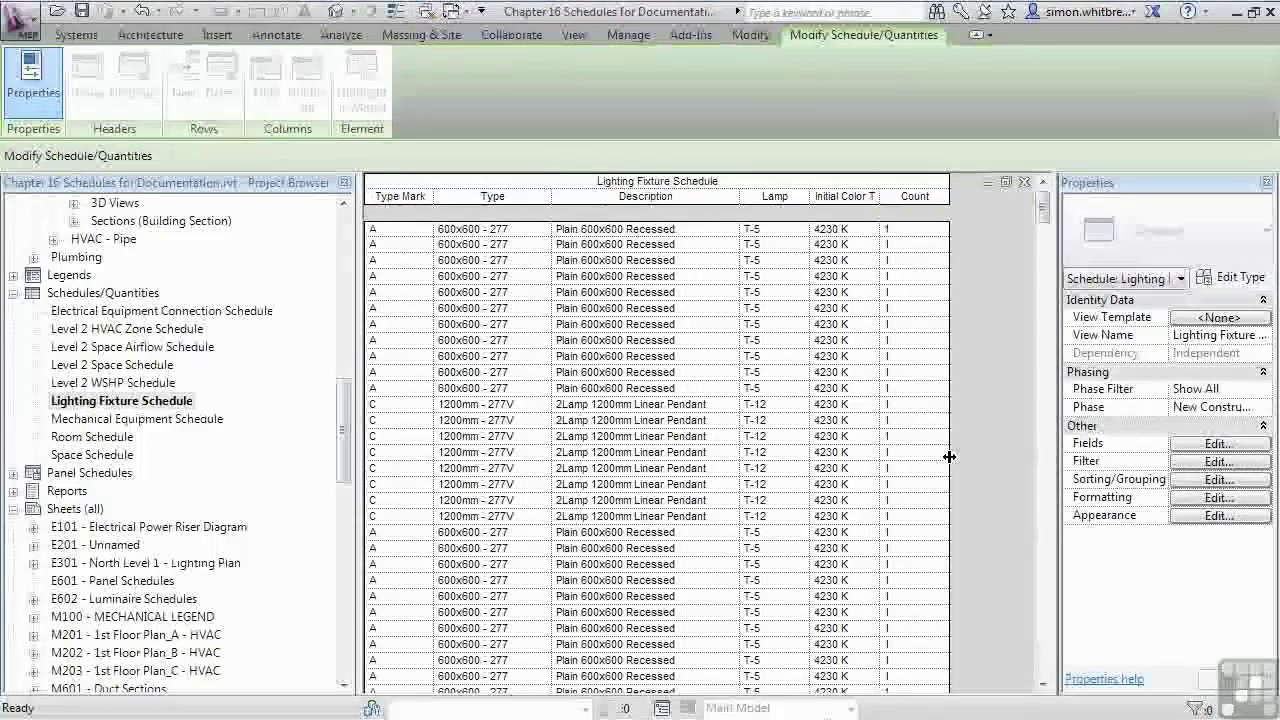
left_click(1196, 484)
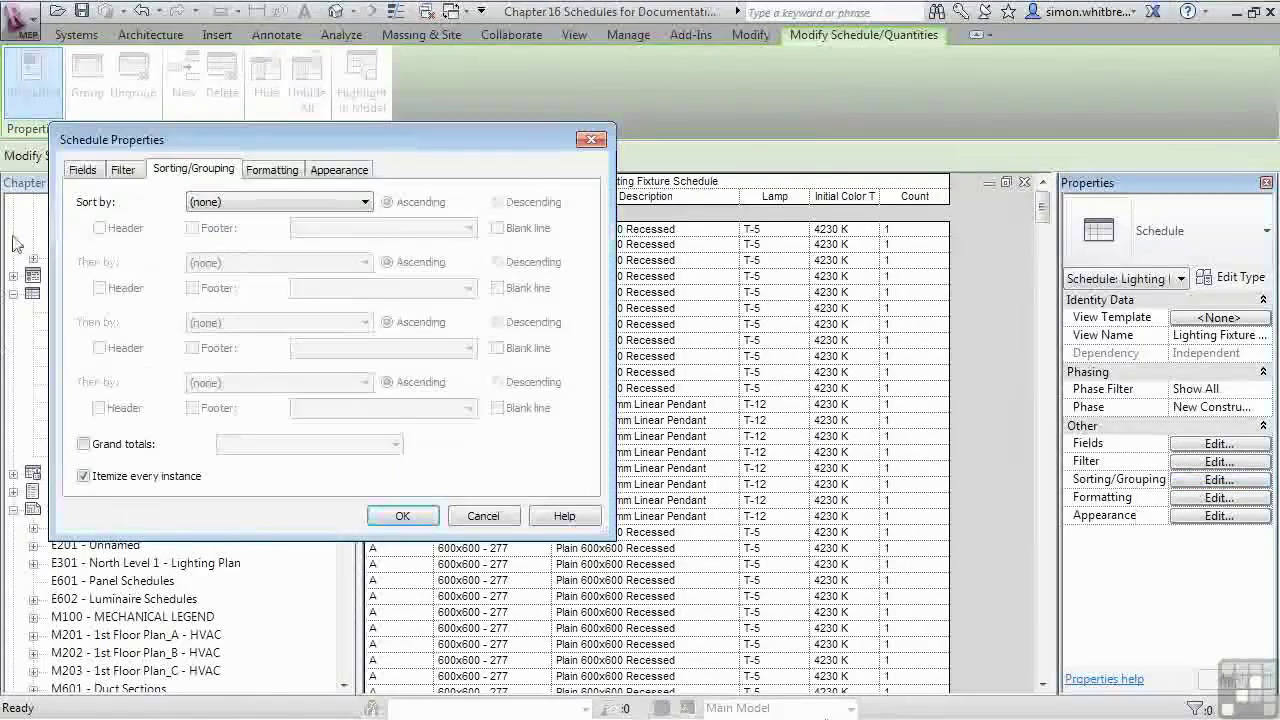
left_click_drag(147, 147, 572, 133)
left_click(645, 188)
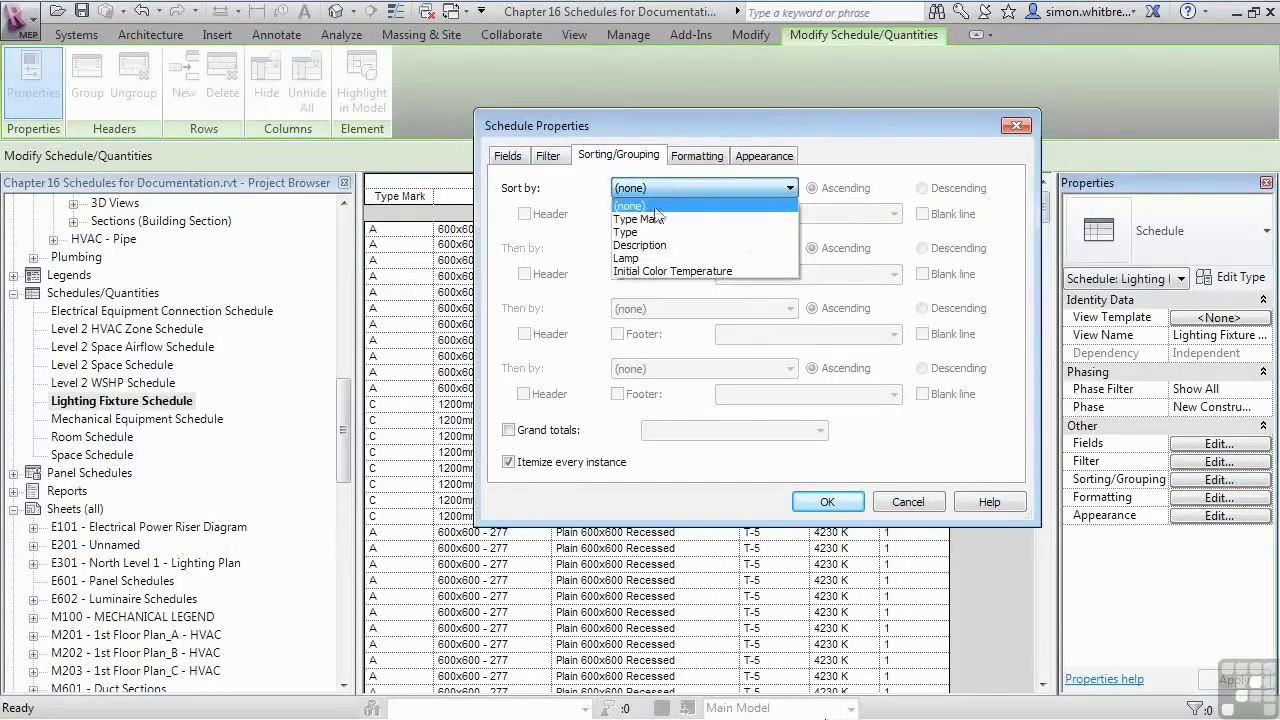
left_click(655, 221)
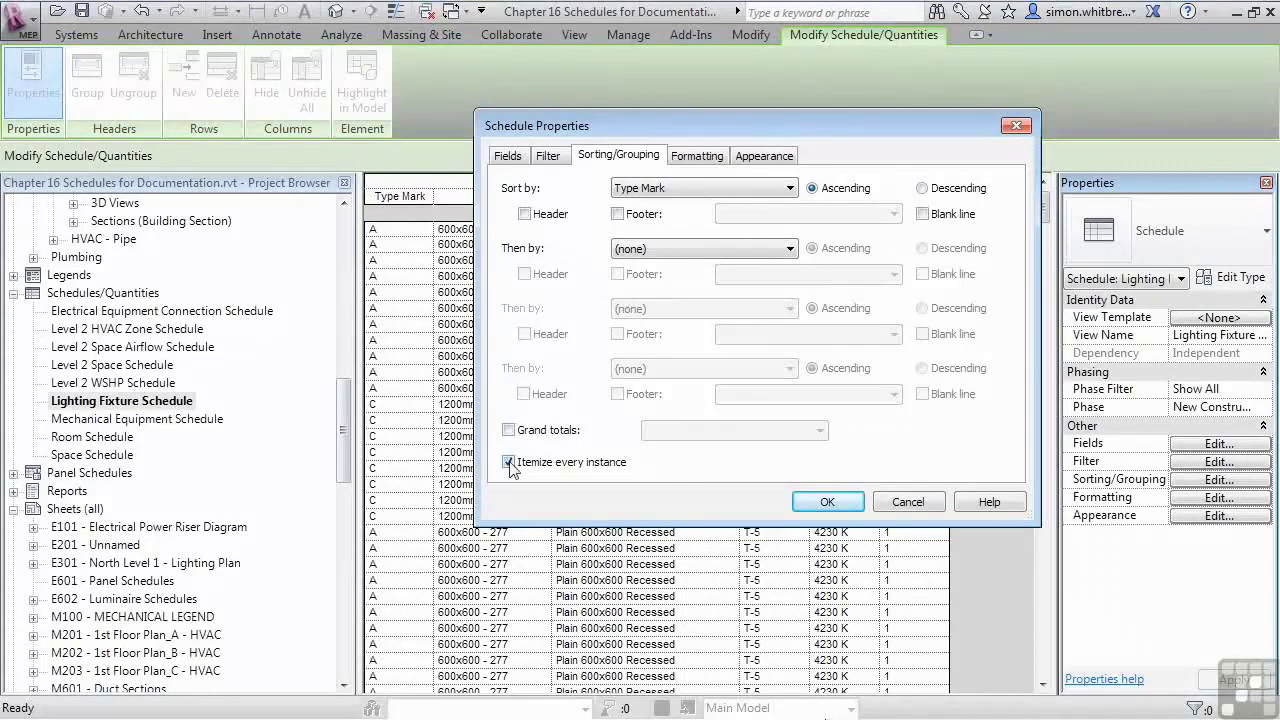
left_click(509, 463)
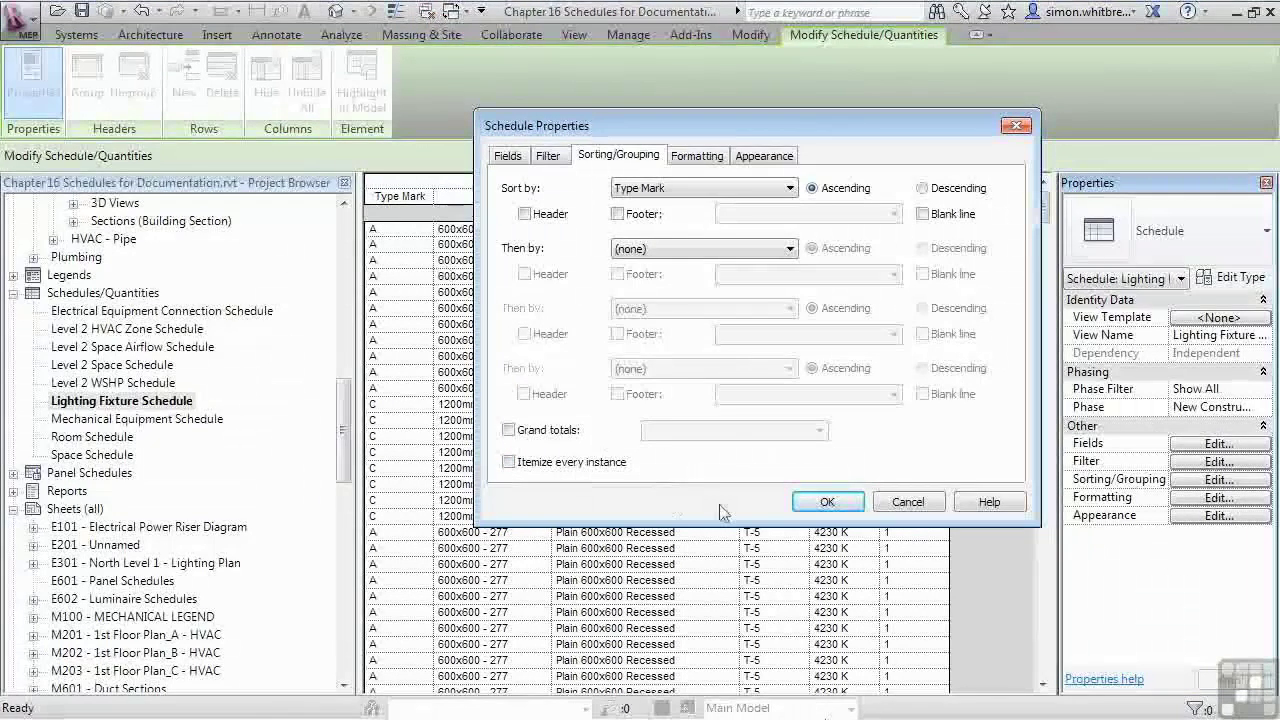
left_click(828, 502)
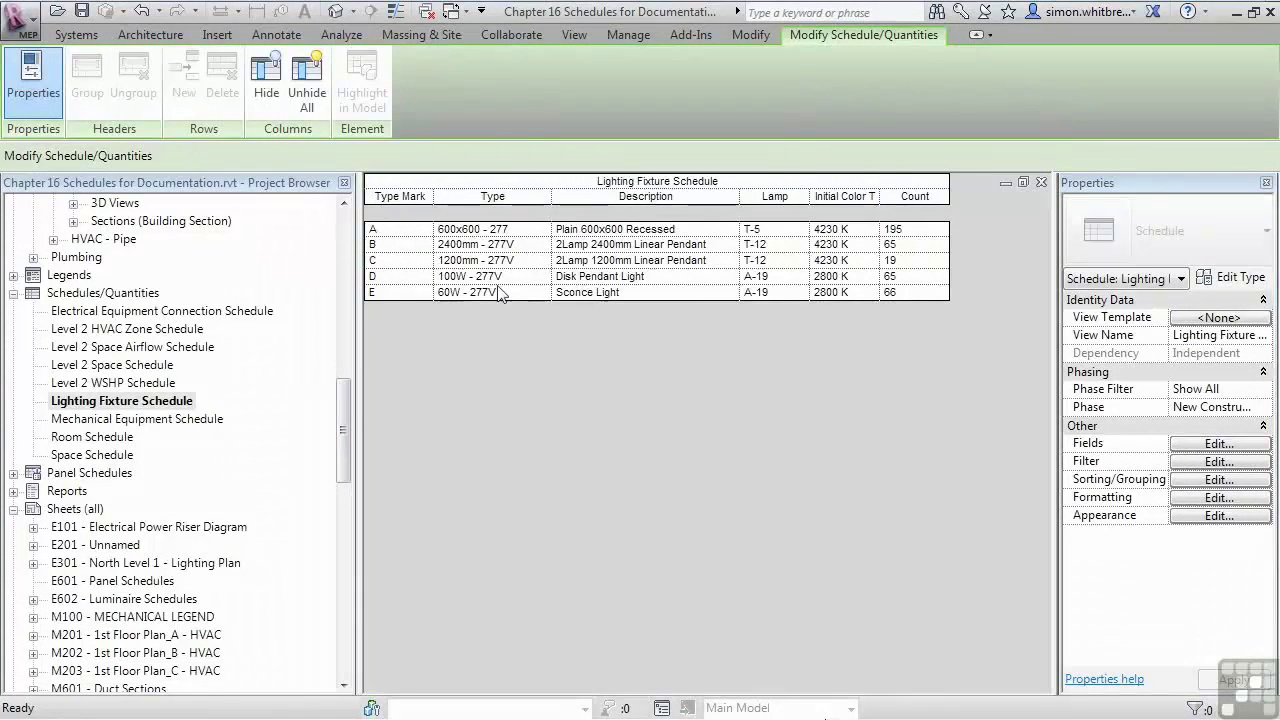
Step: On sheet E602, rejoin the split Lighting Fixture Schedule segments into a single table
double_click(110, 599)
left_click(643, 520)
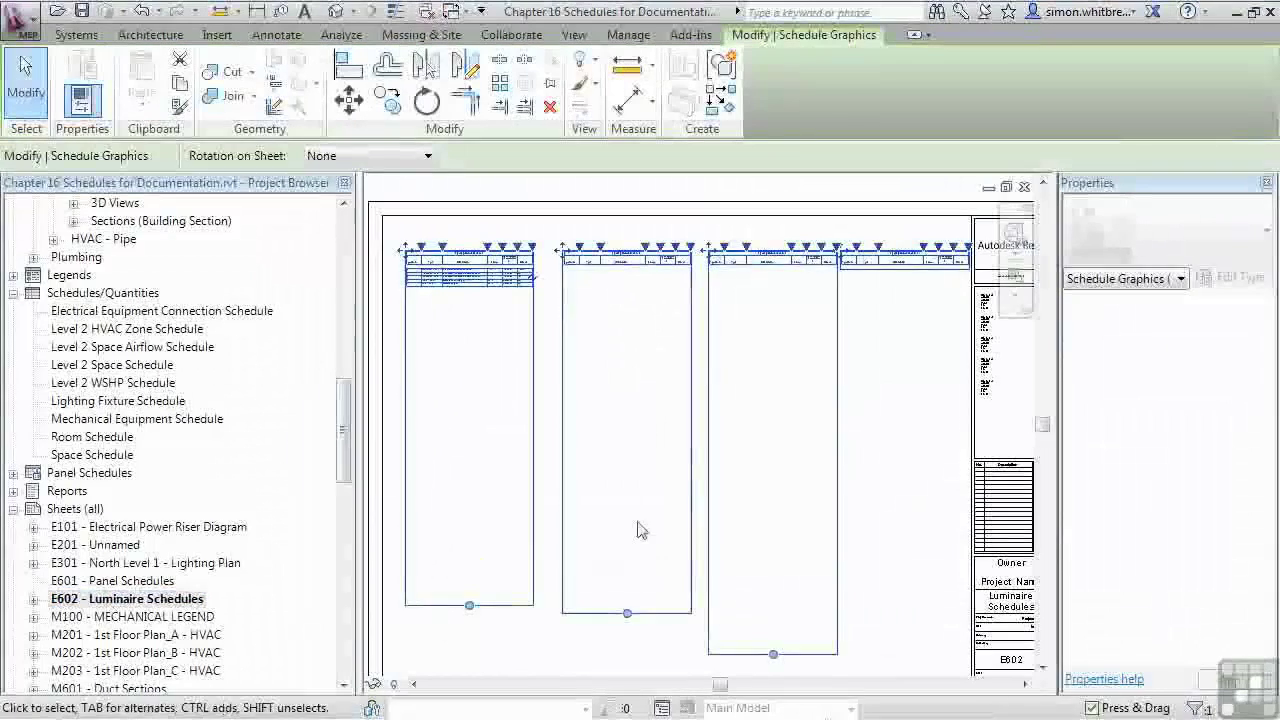
left_click_drag(565, 260, 400, 255)
left_click_drag(712, 250, 667, 245)
left_click_drag(565, 252, 400, 256)
scroll(393, 267, "up", 8)
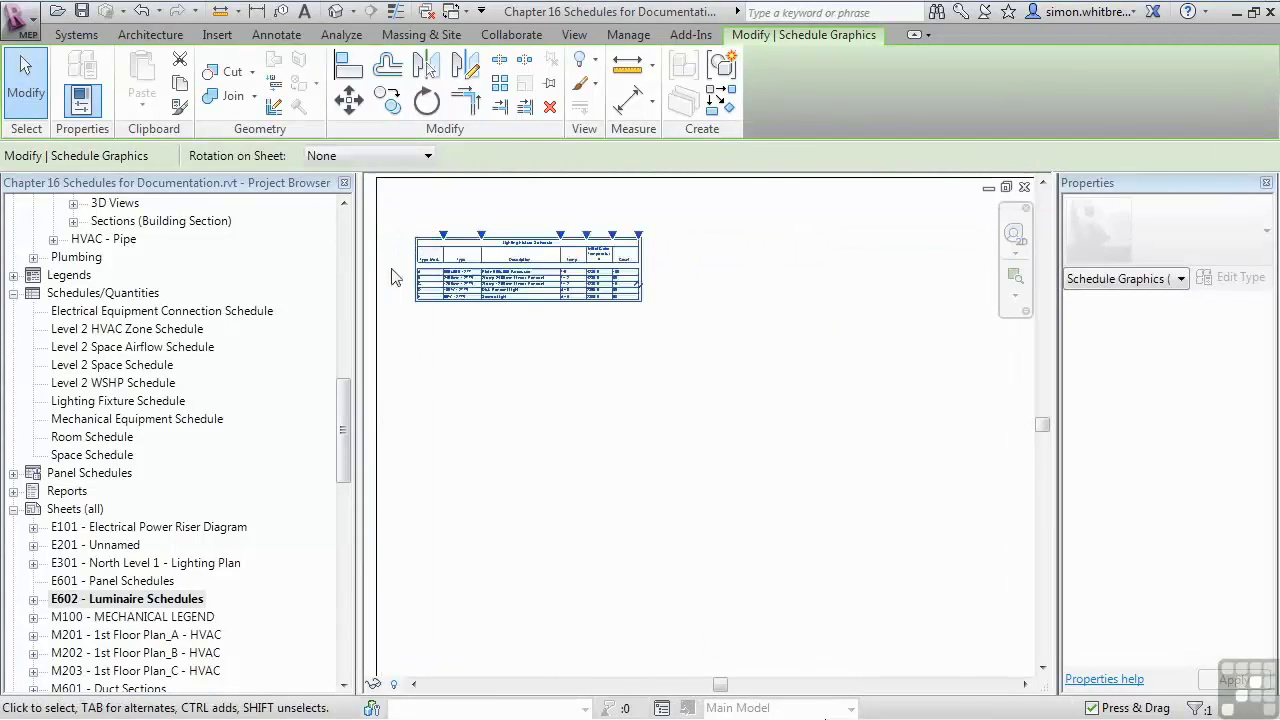
middle_click_drag(587, 429, 577, 537)
left_click(565, 535)
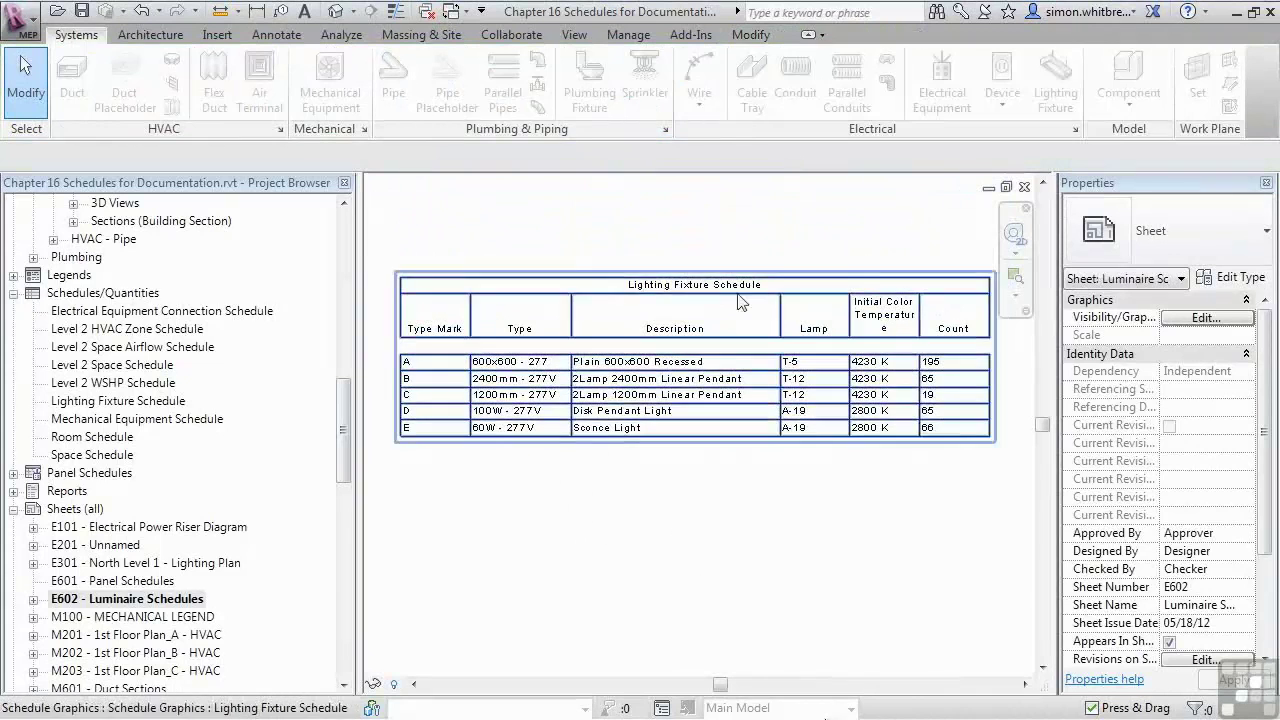
Step: Move the schedule to a new spot on the sheet and open the Lighting Fixture Schedule view
left_click(714, 411)
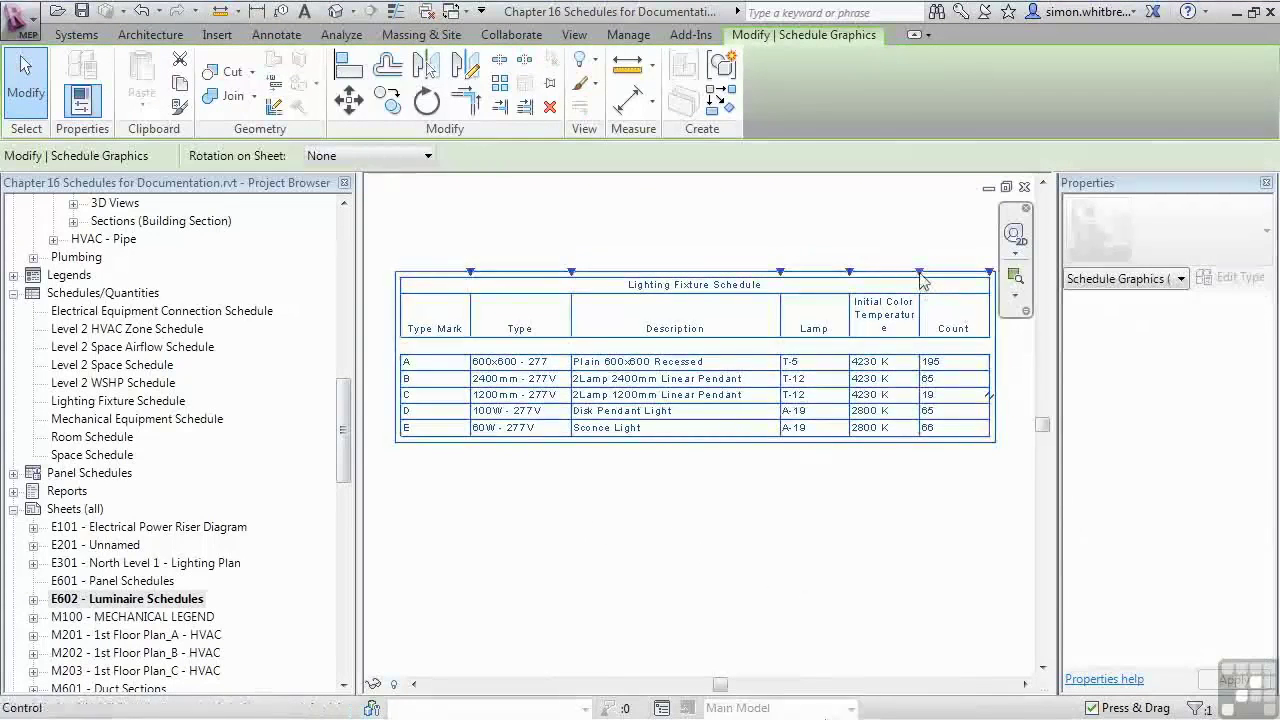
left_click_drag(875, 460, 885, 447)
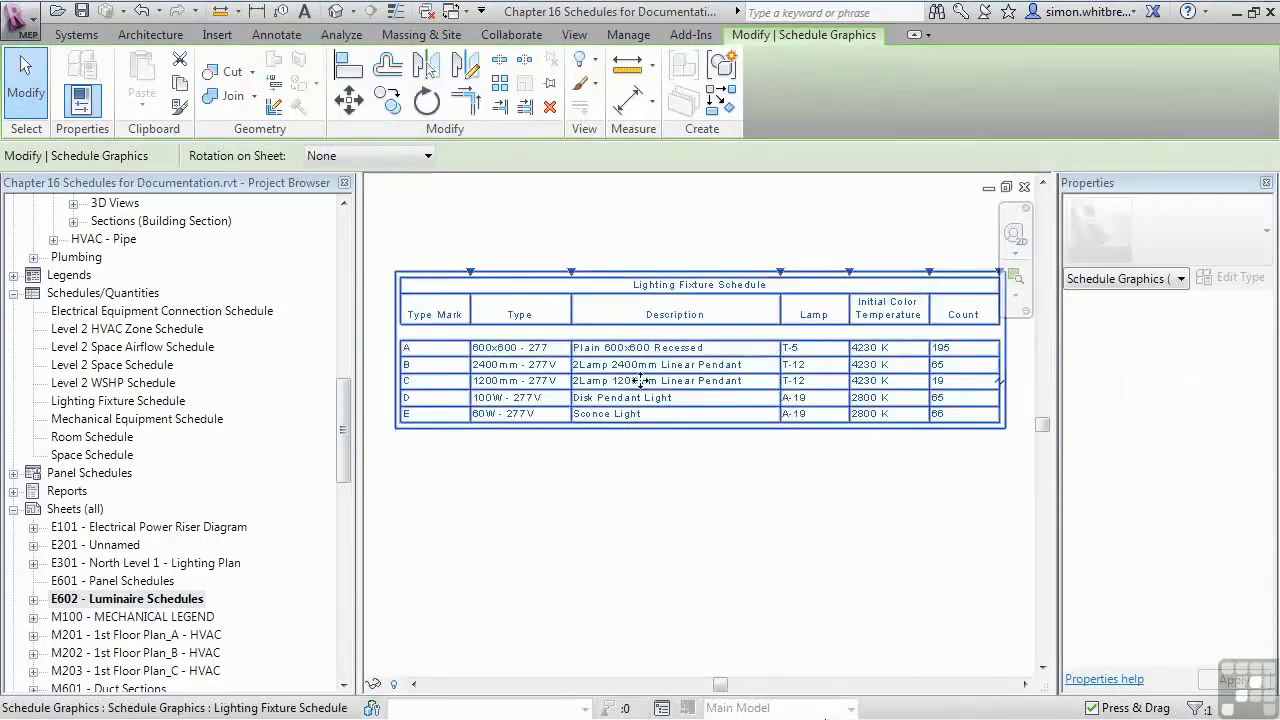
scroll(638, 382, "up", 3)
middle_click_drag(448, 537, 582, 539)
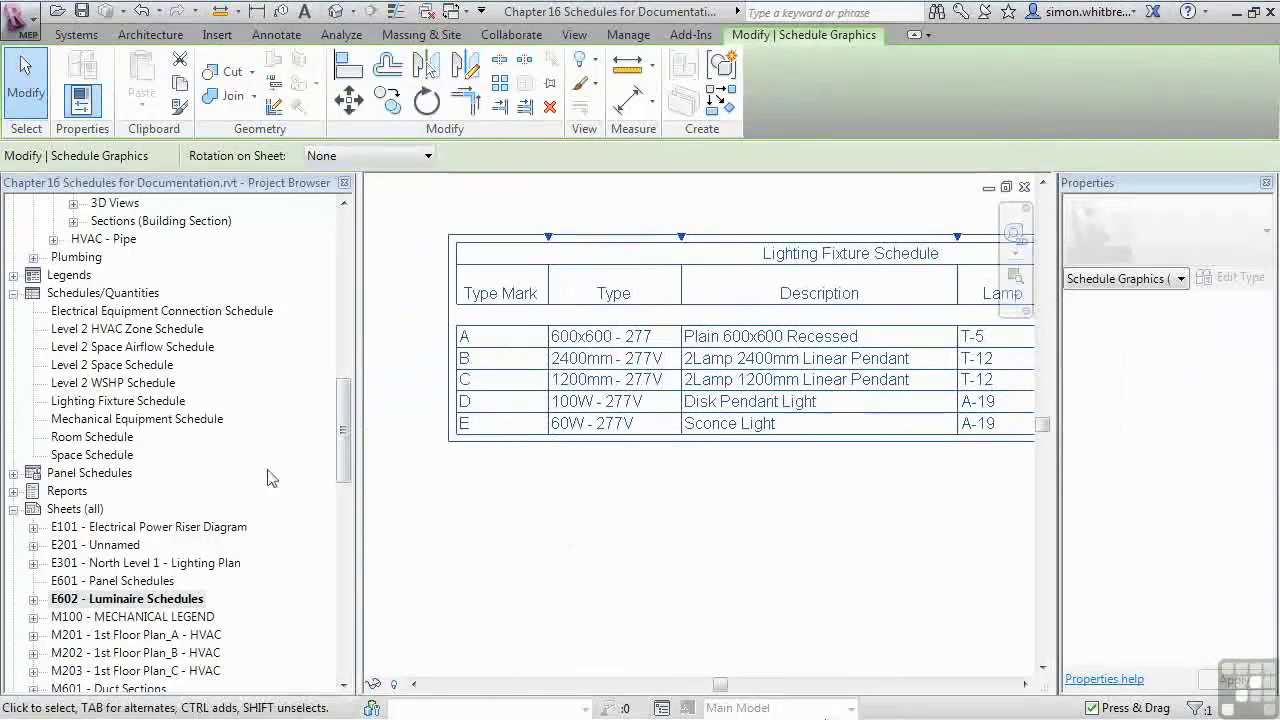
double_click(112, 402)
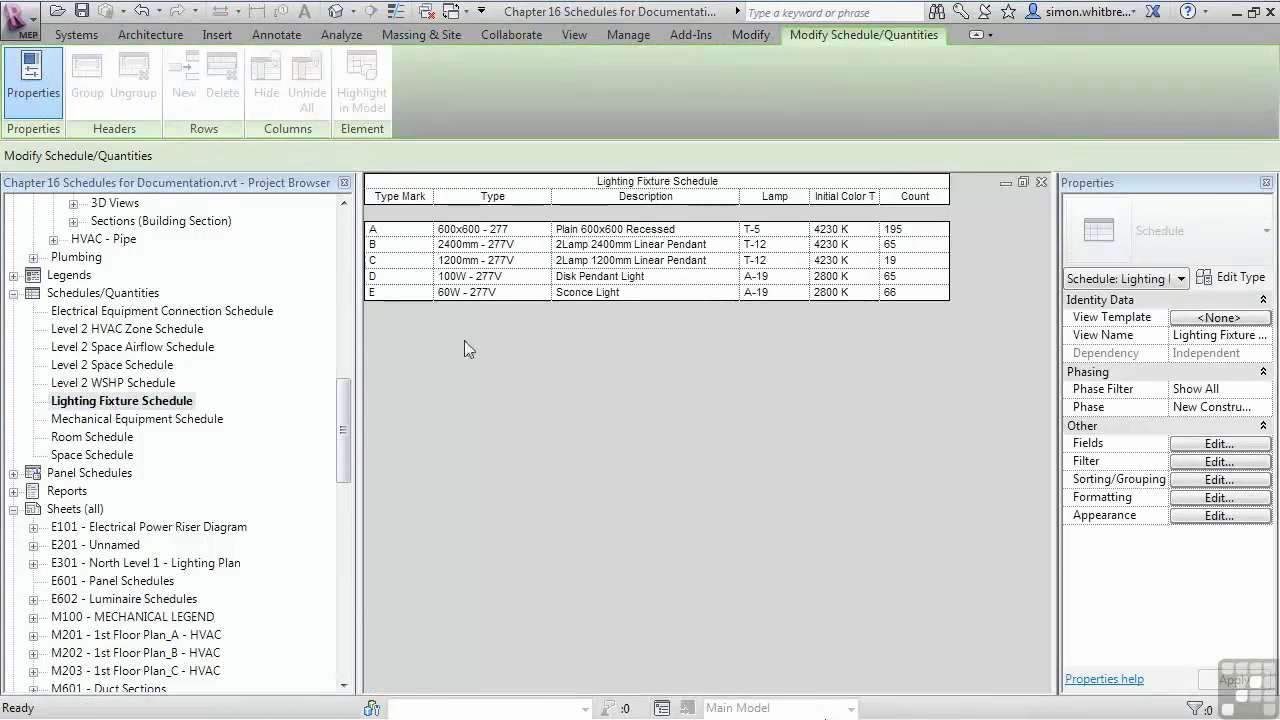
Step: In schedule Formatting, set Type Mark and Lamp alignment to Center and Count to Right
left_click(1219, 498)
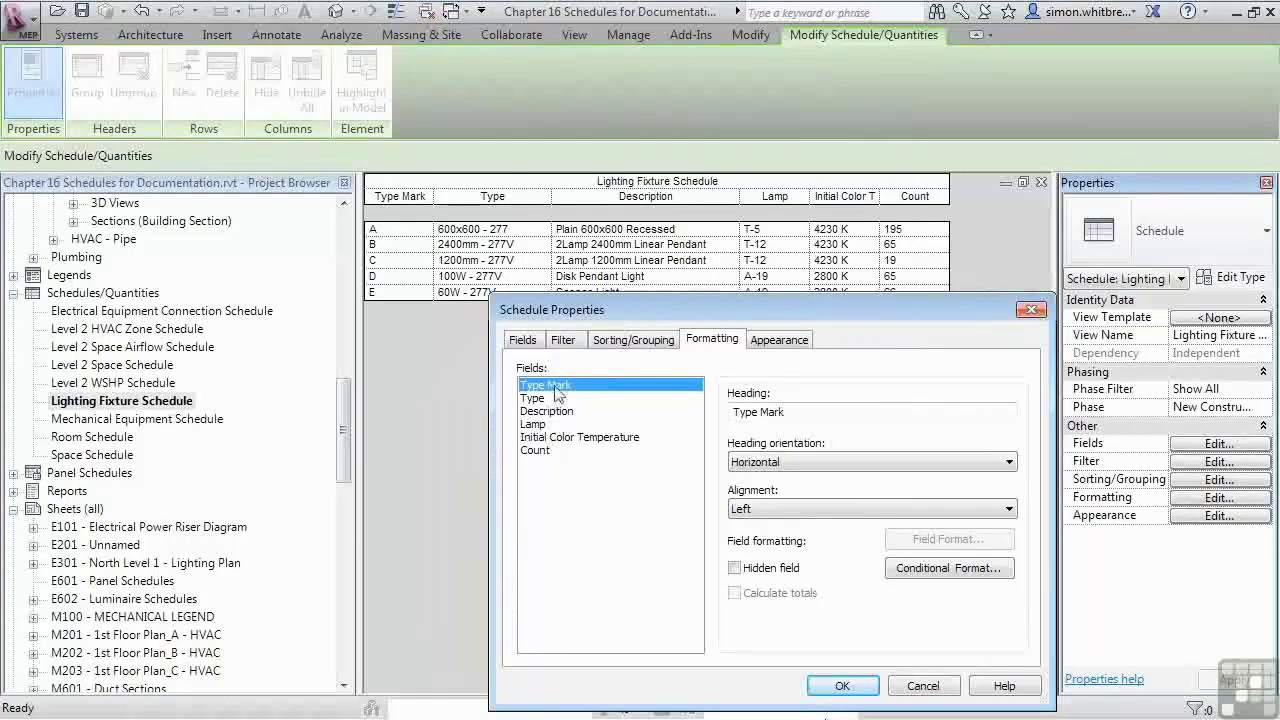
left_click(745, 512)
left_click(746, 539)
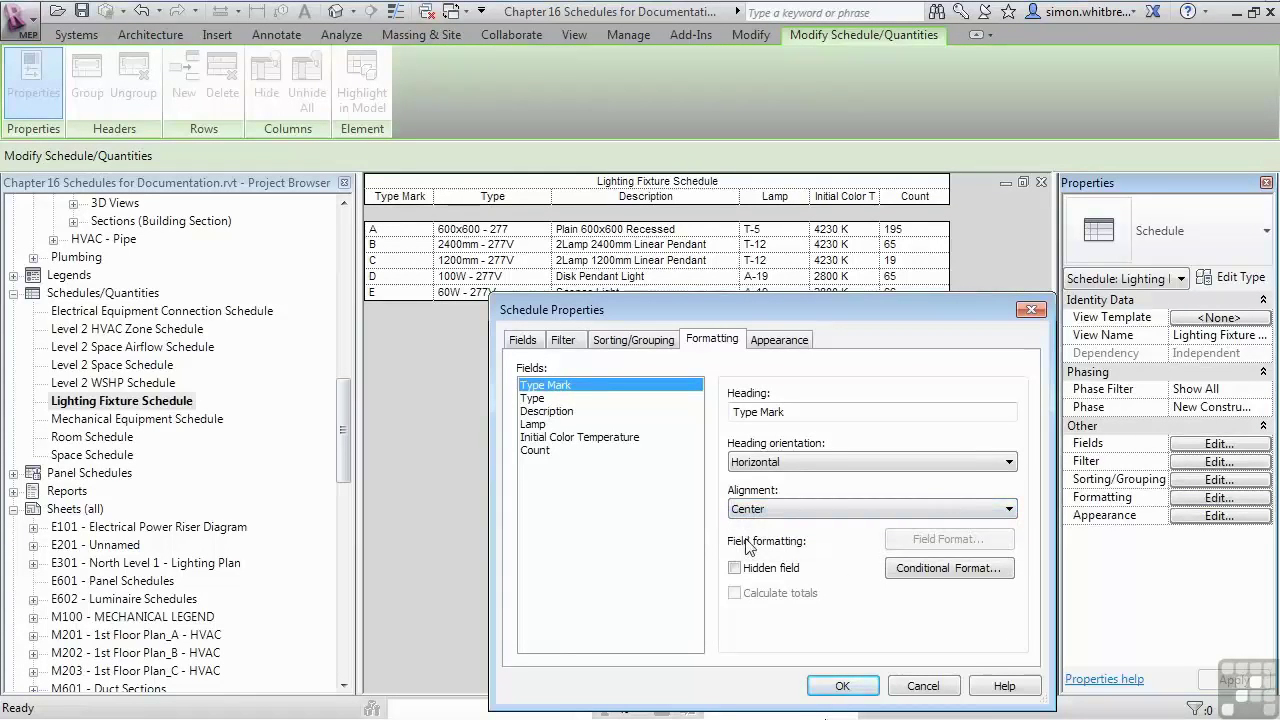
left_click(532, 424)
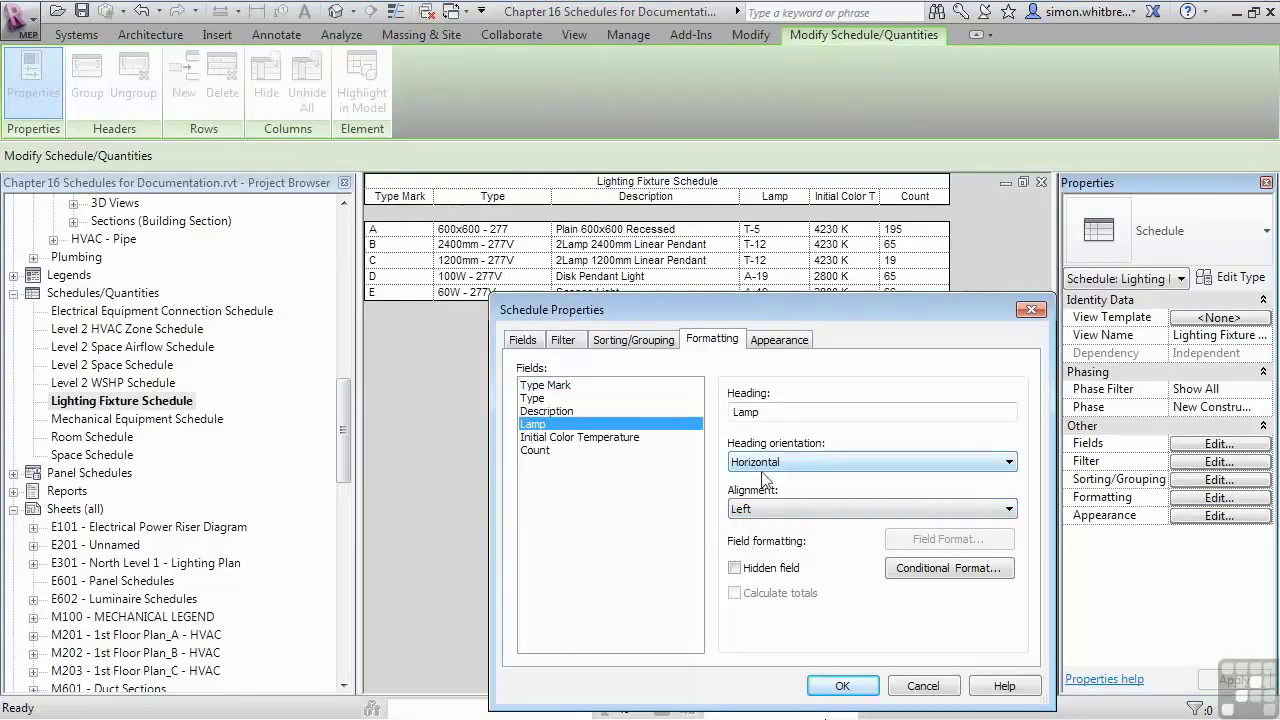
left_click(760, 509)
left_click(750, 540)
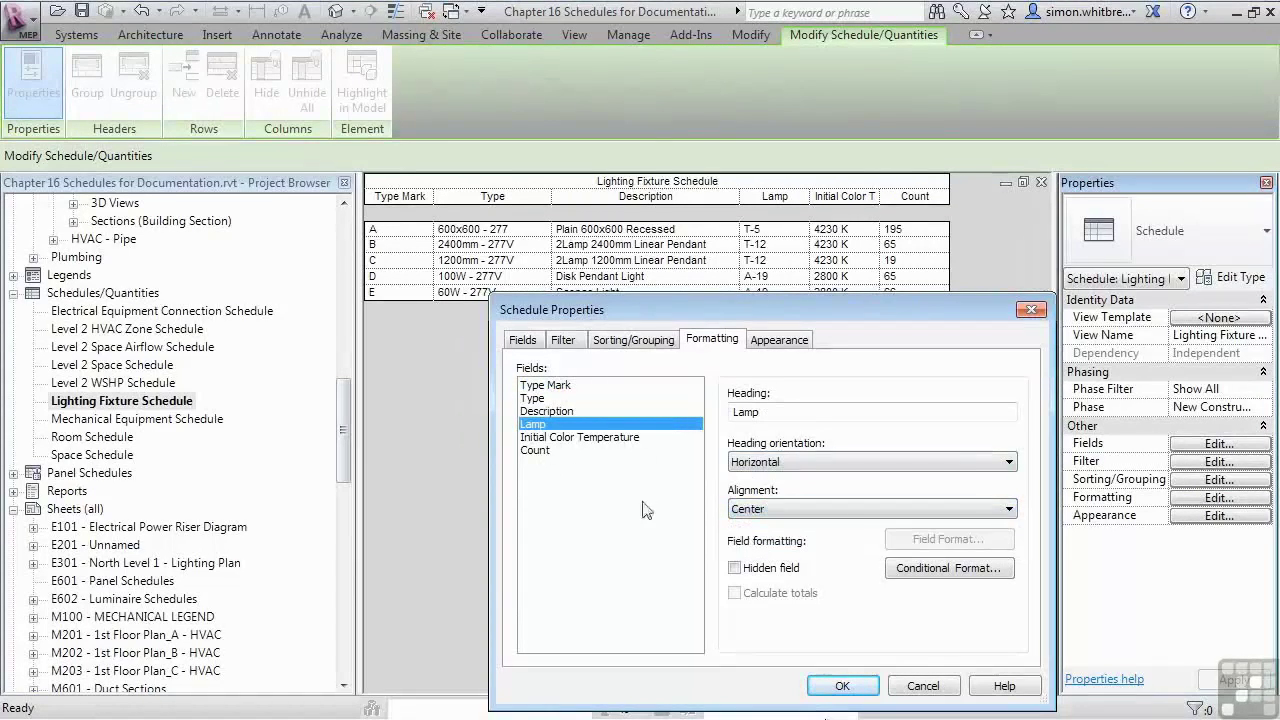
left_click(530, 450)
left_click(752, 509)
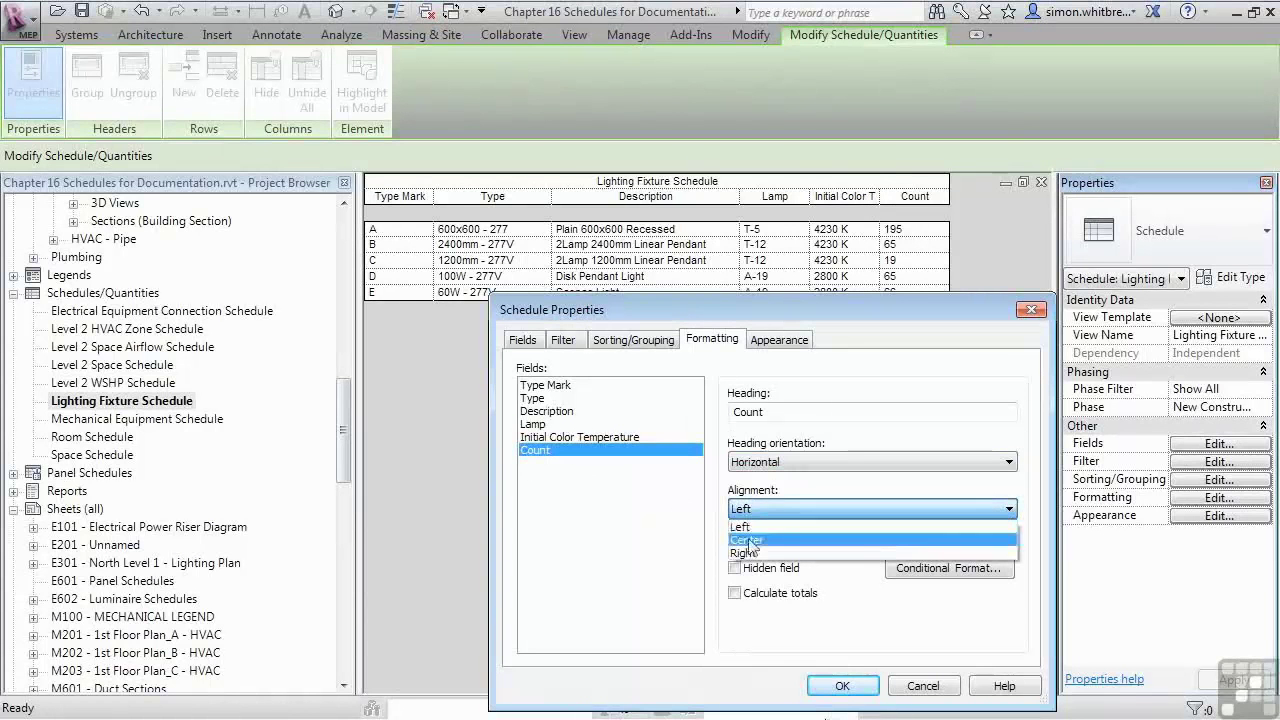
left_click(755, 554)
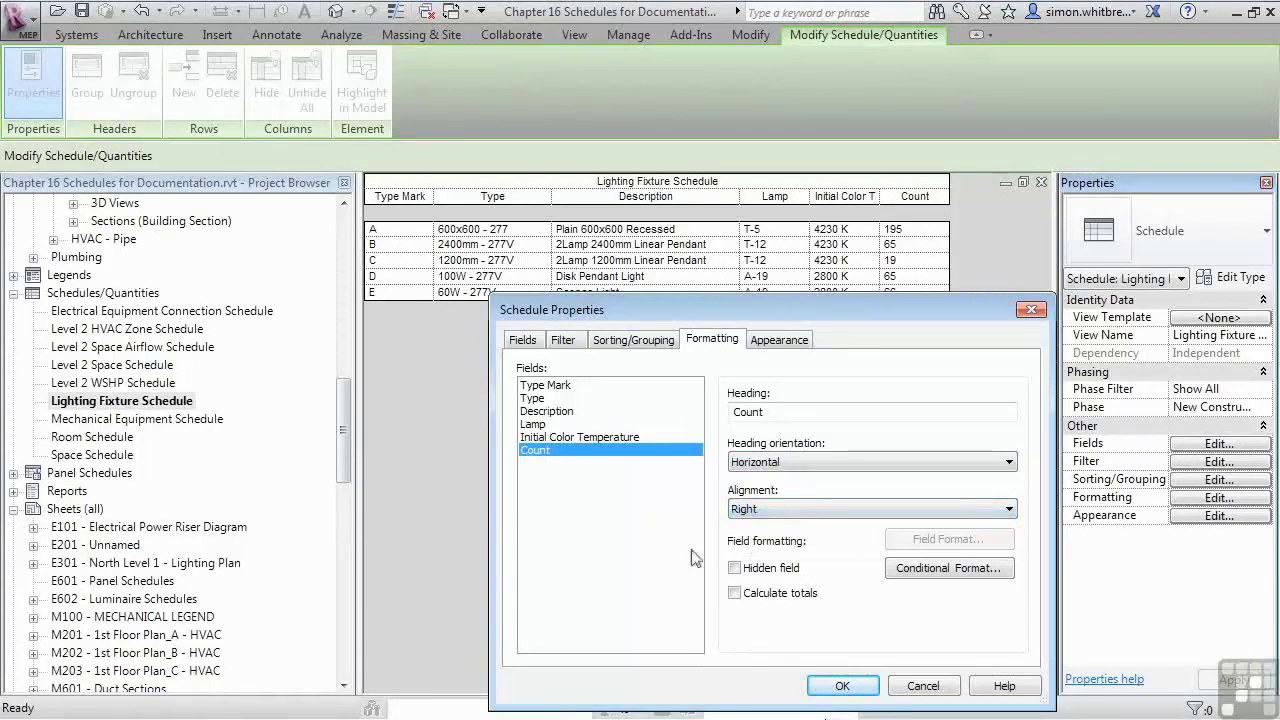
Step: On Appearance, set header text to Arial 3.5 and body text to Arial Narrow 2.5, then apply
left_click(776, 342)
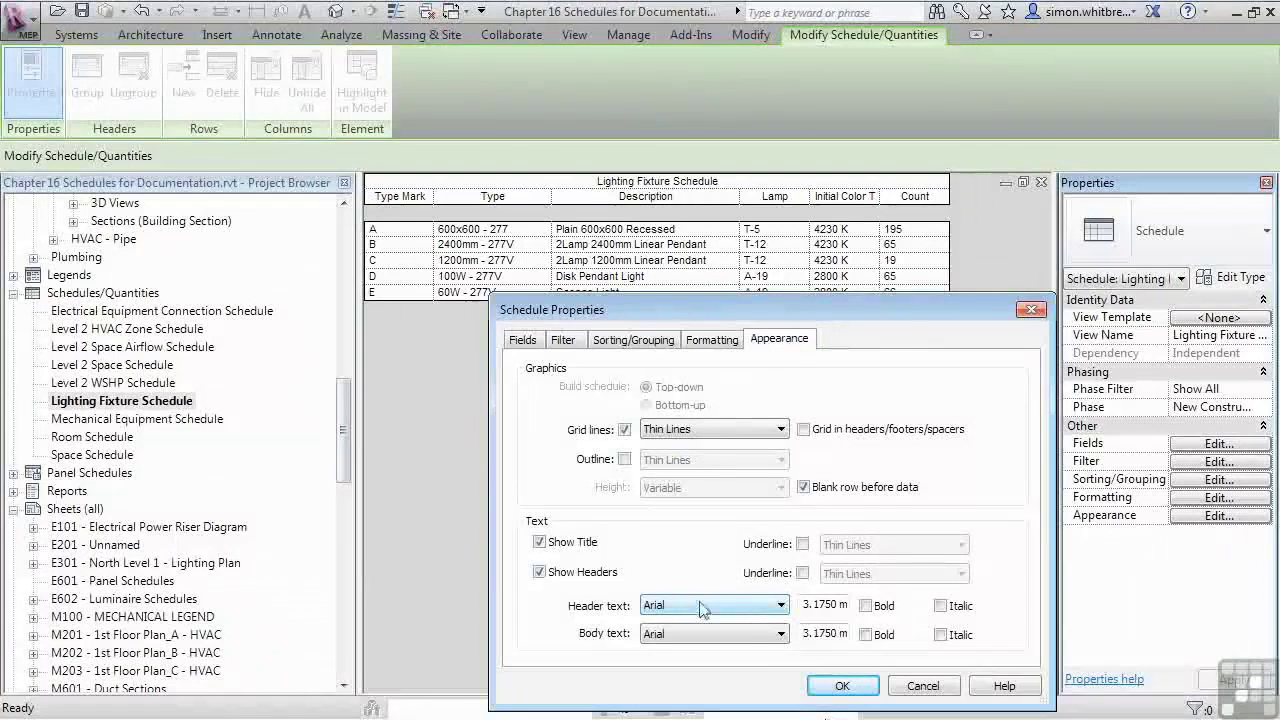
left_click(762, 612)
left_click(762, 612)
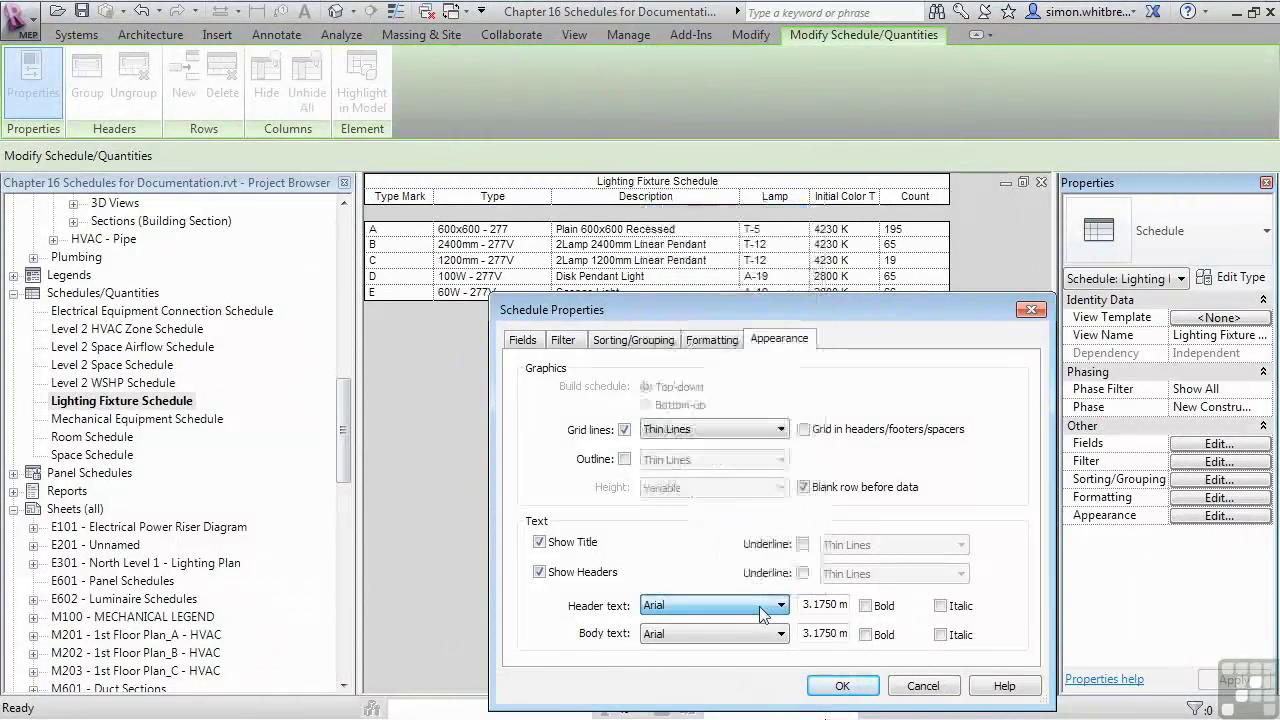
double_click(810, 605)
type("3.5")
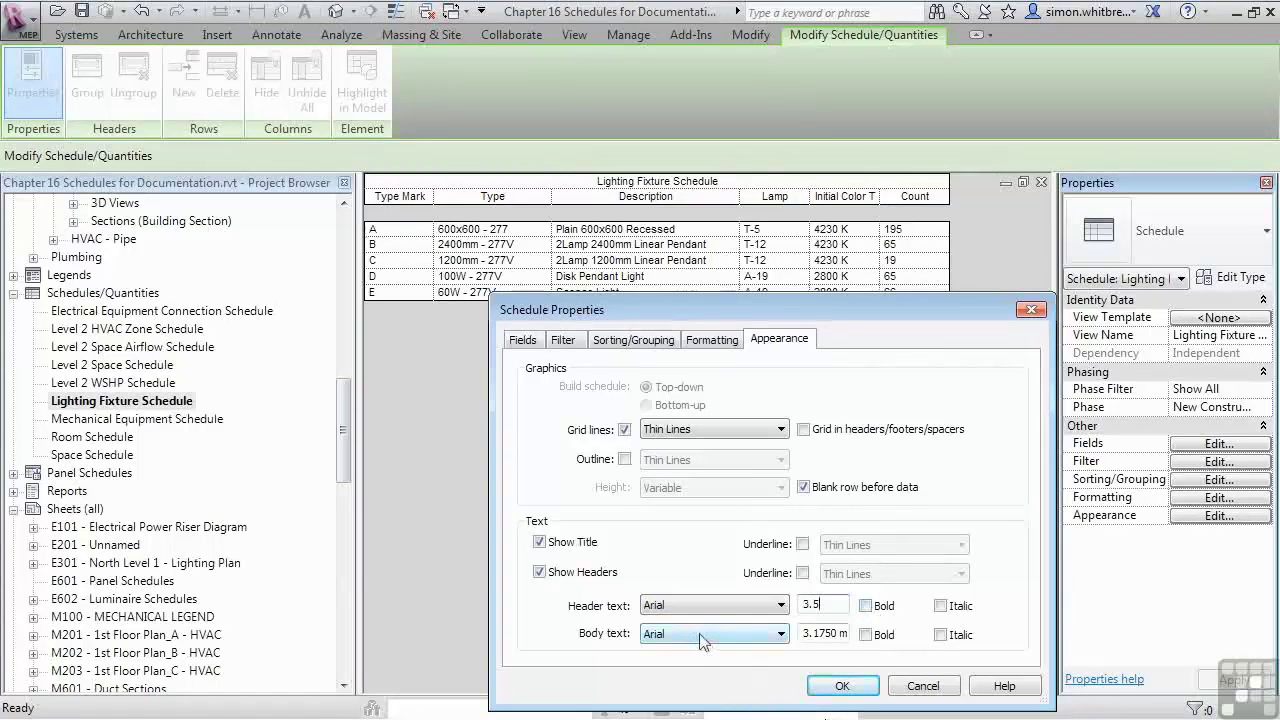
left_click(700, 634)
left_click(700, 280)
double_click(806, 633)
type("2")
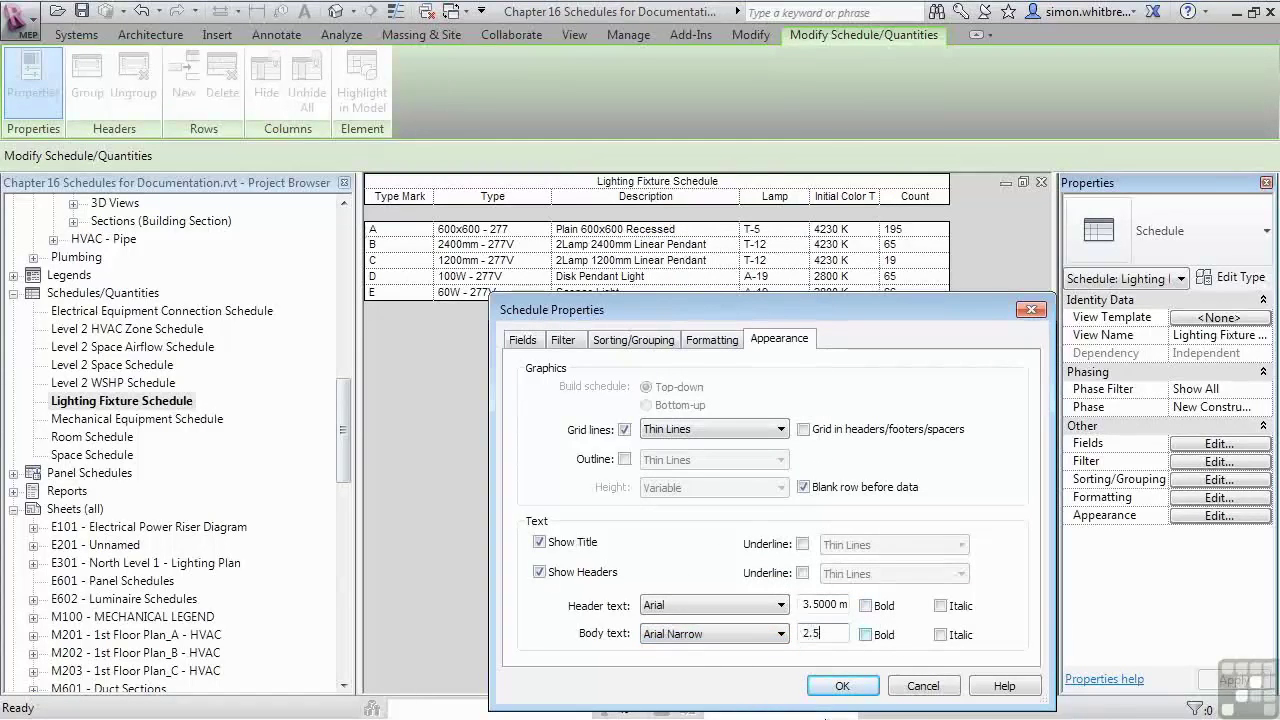
type(".5")
left_click(836, 686)
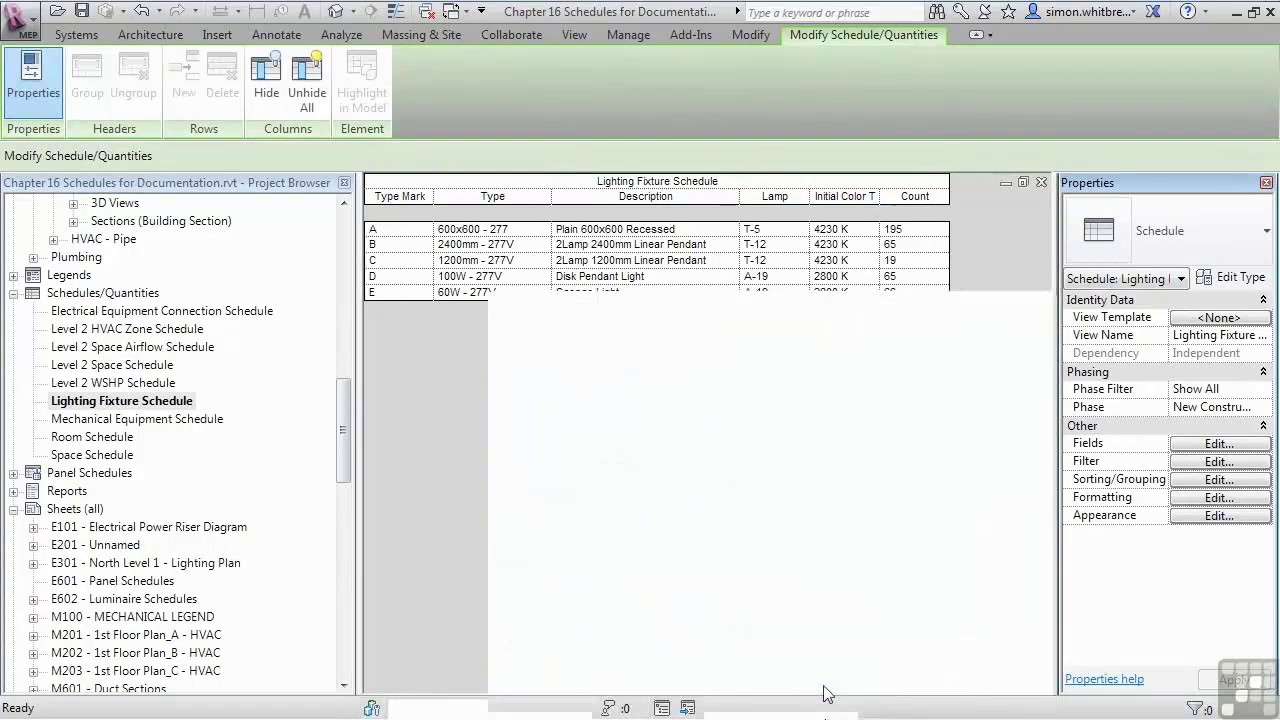
Step: Open sheet E602 - Luminaire Schedules to review the formatted schedule
double_click(98, 599)
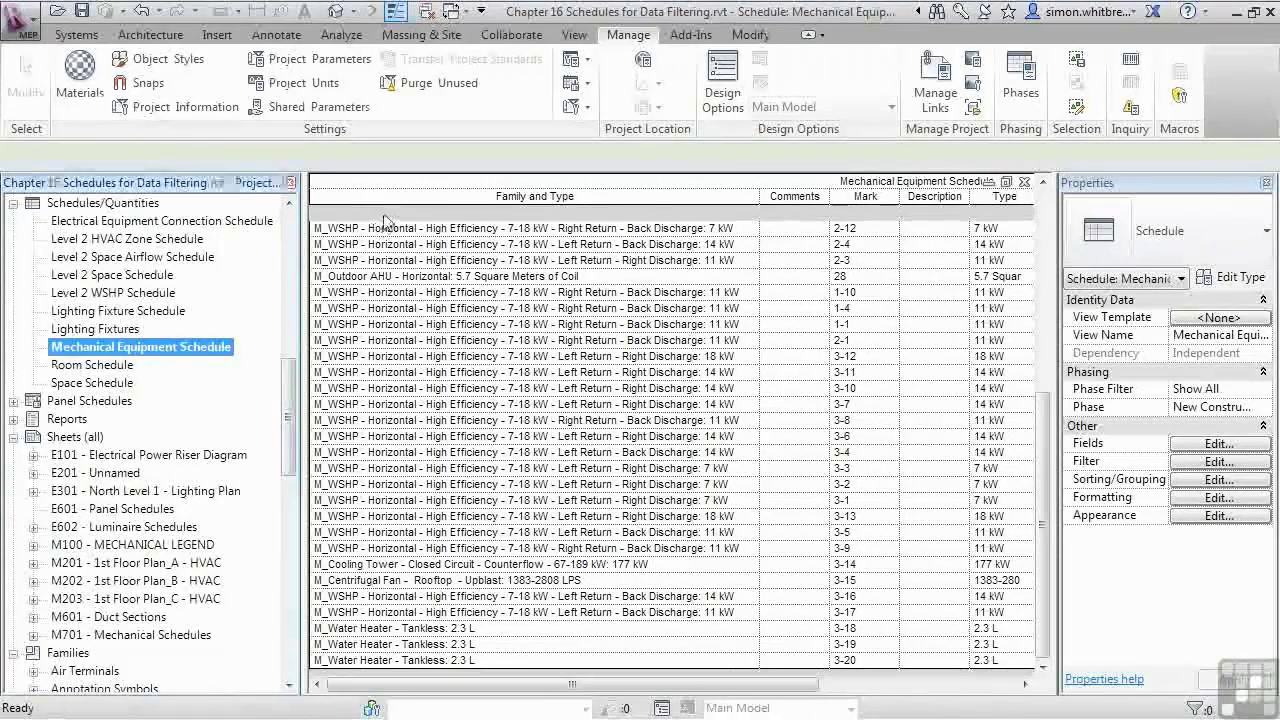
left_click(450, 404)
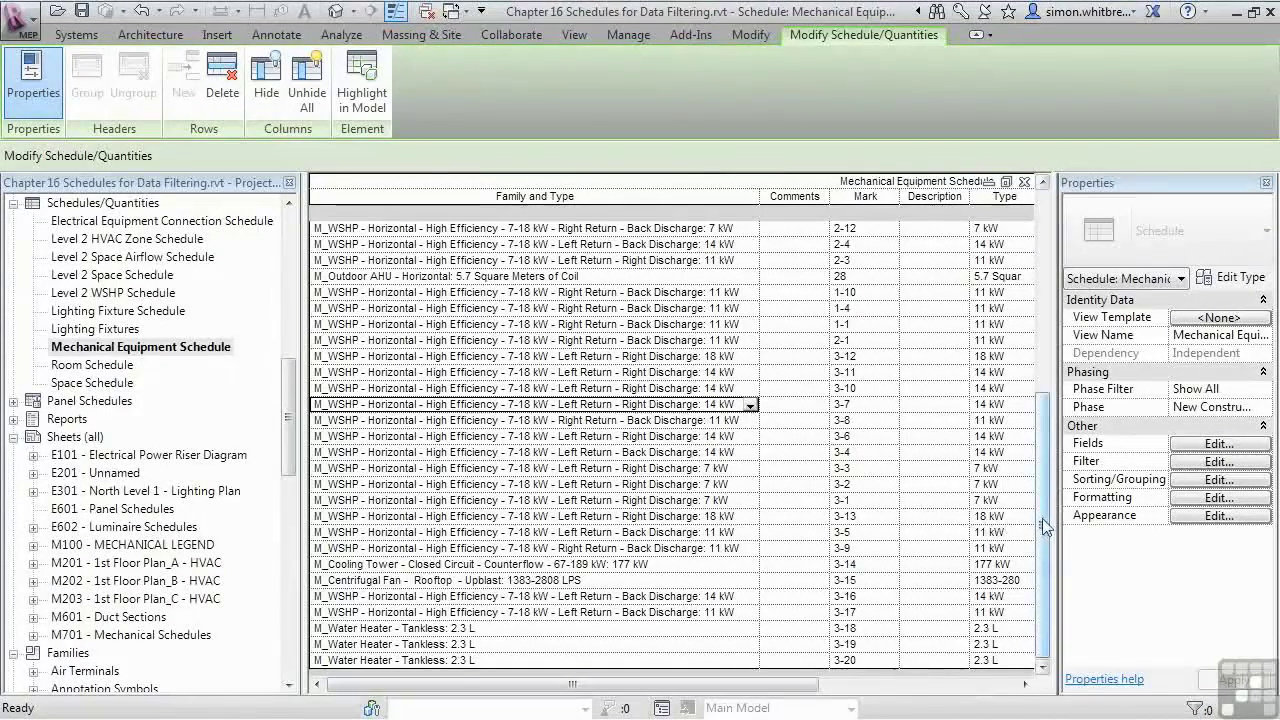
left_click_drag(1042, 525, 1037, 578)
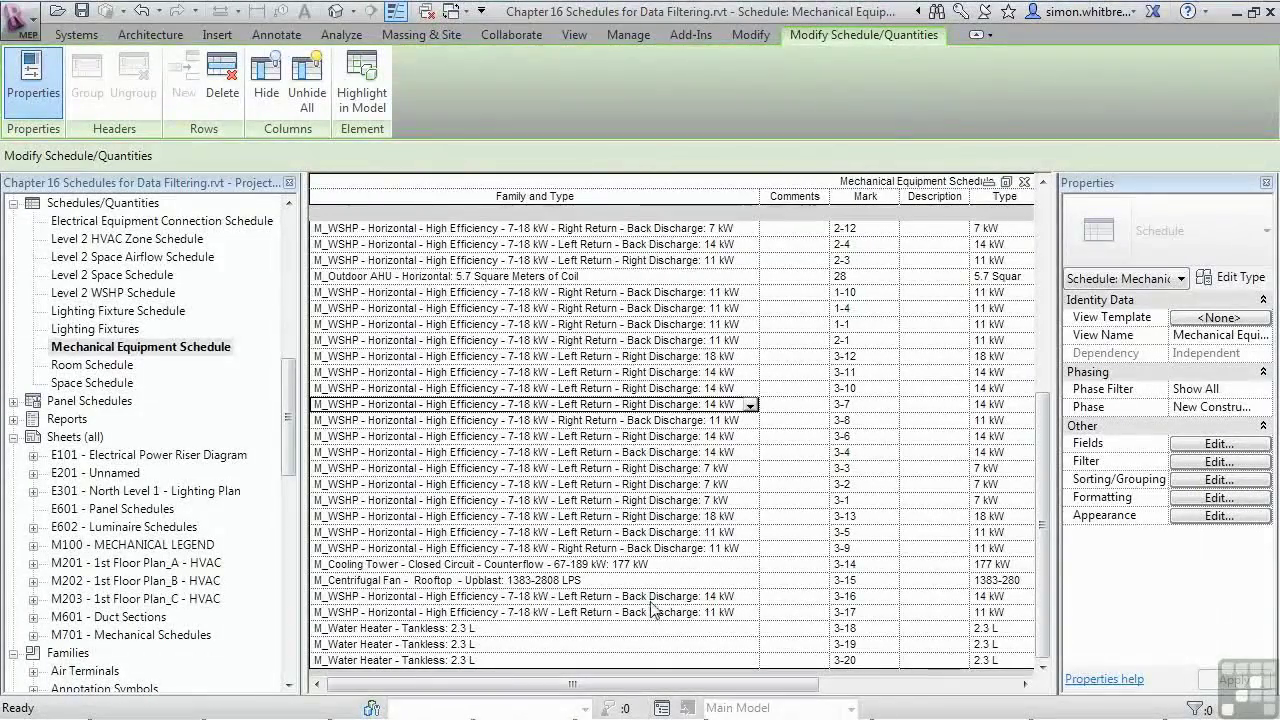
left_click(356, 276)
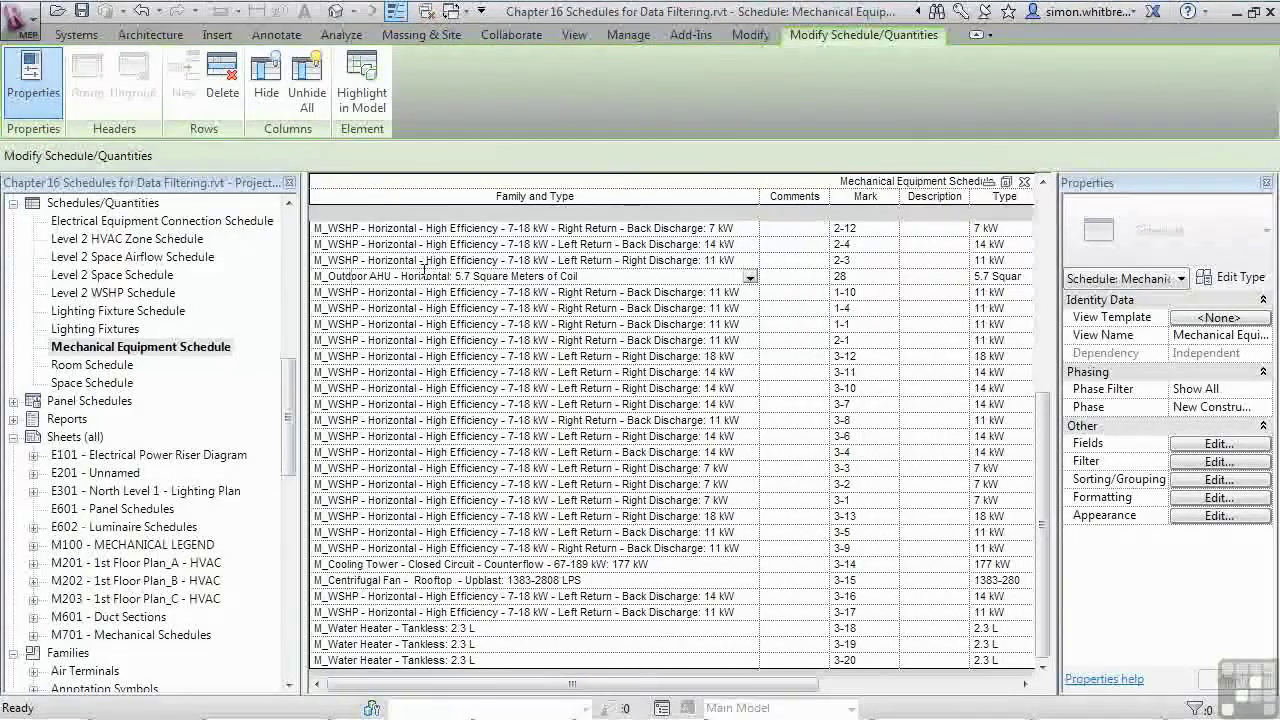
left_click(1207, 462)
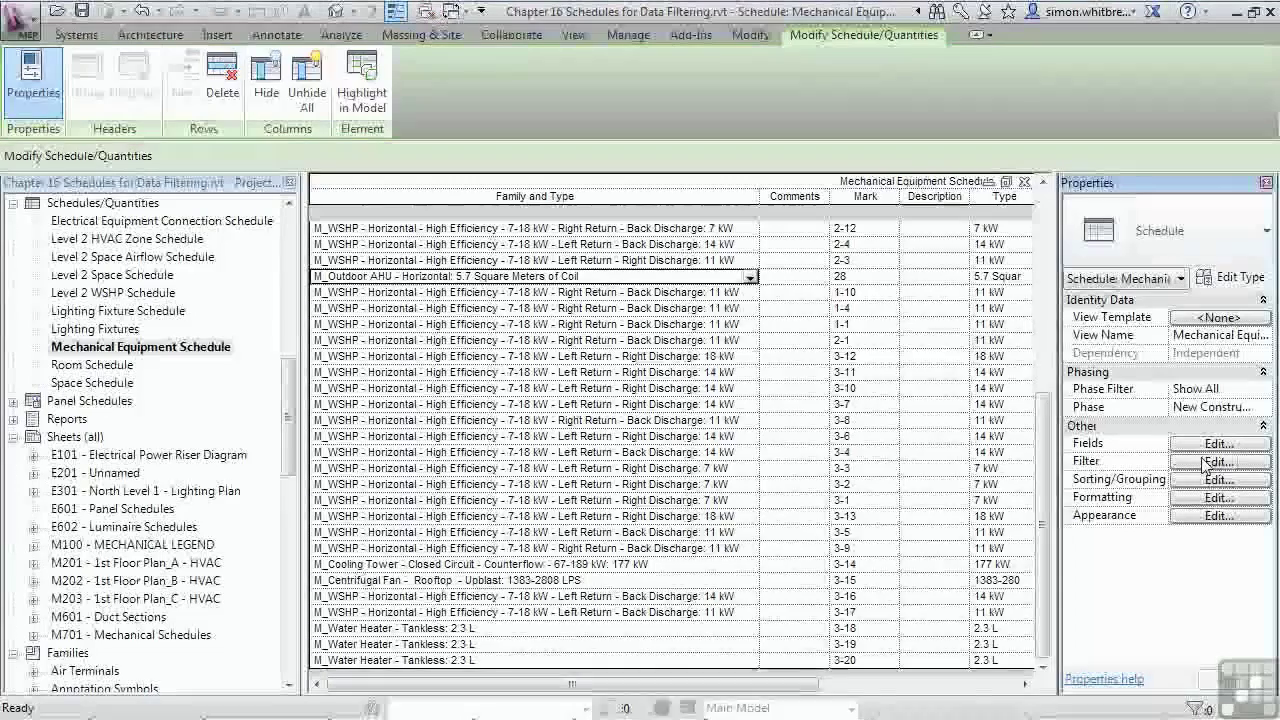
left_click(675, 375)
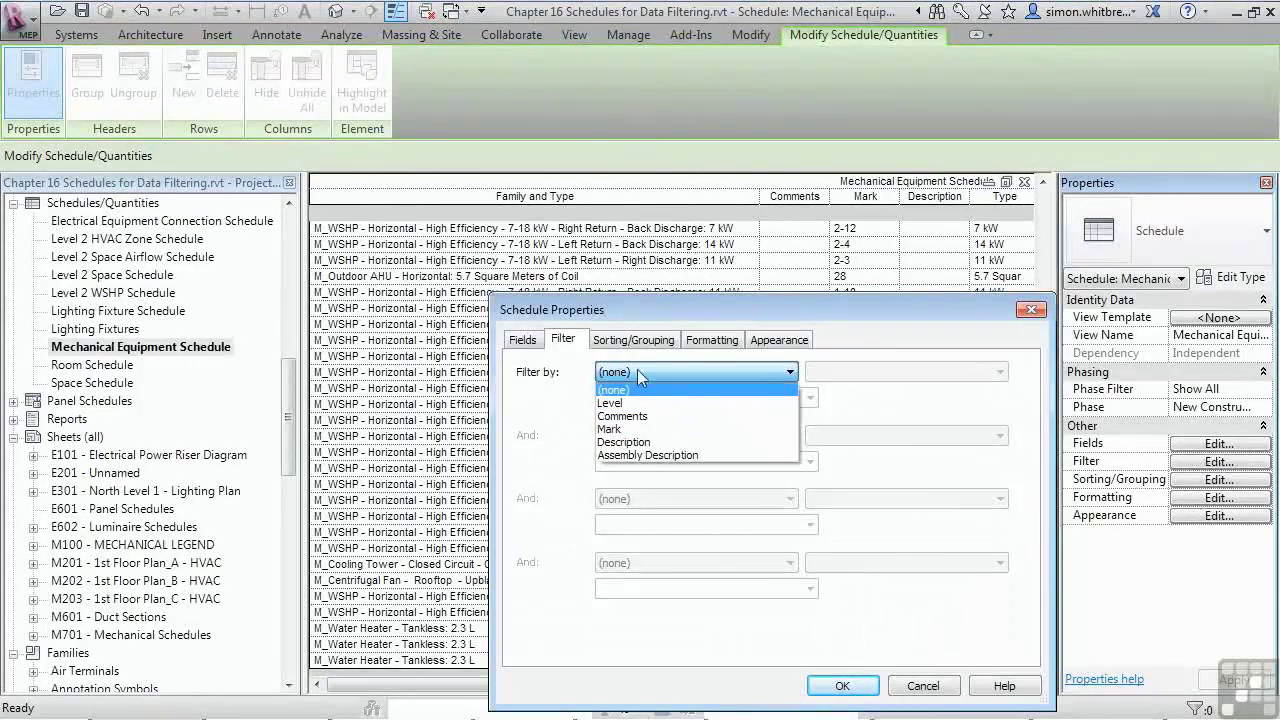
left_click(637, 371)
left_click(923, 686)
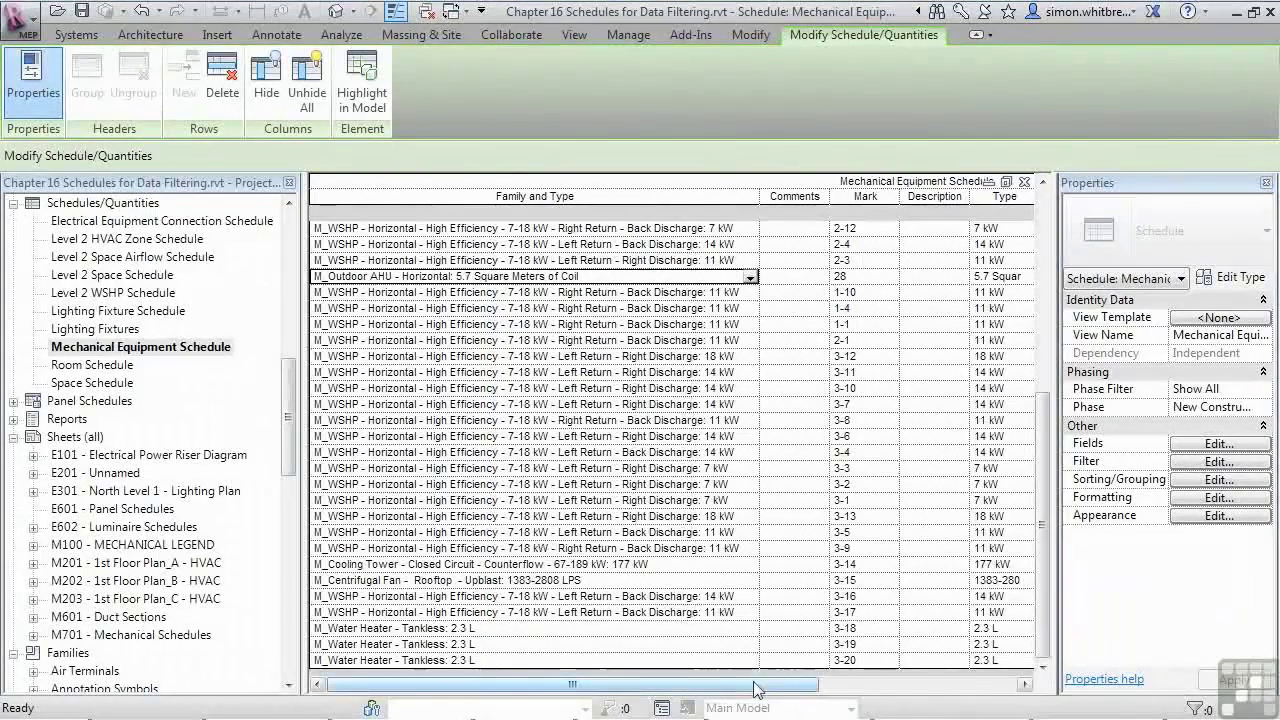
mouse_move(757, 686)
left_mouse_down()
mouse_move(935, 697)
mouse_move(747, 690)
left_mouse_up()
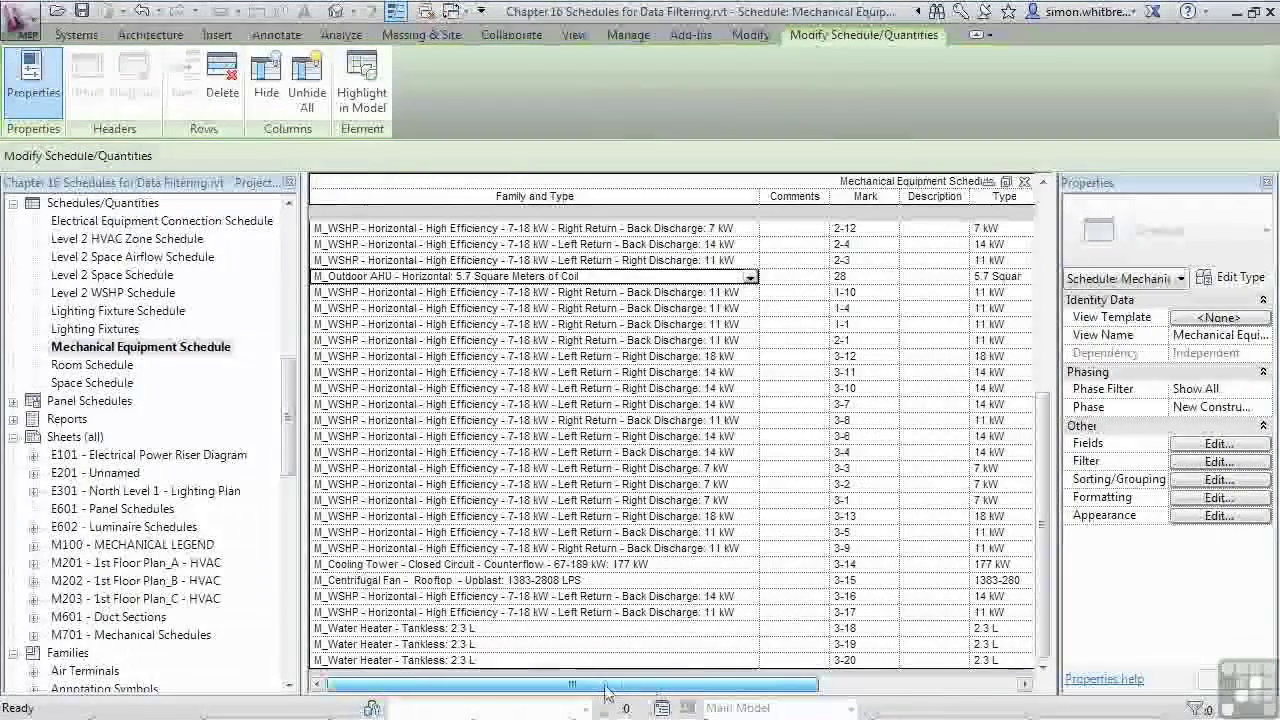
left_click_drag(1045, 515, 1022, 298)
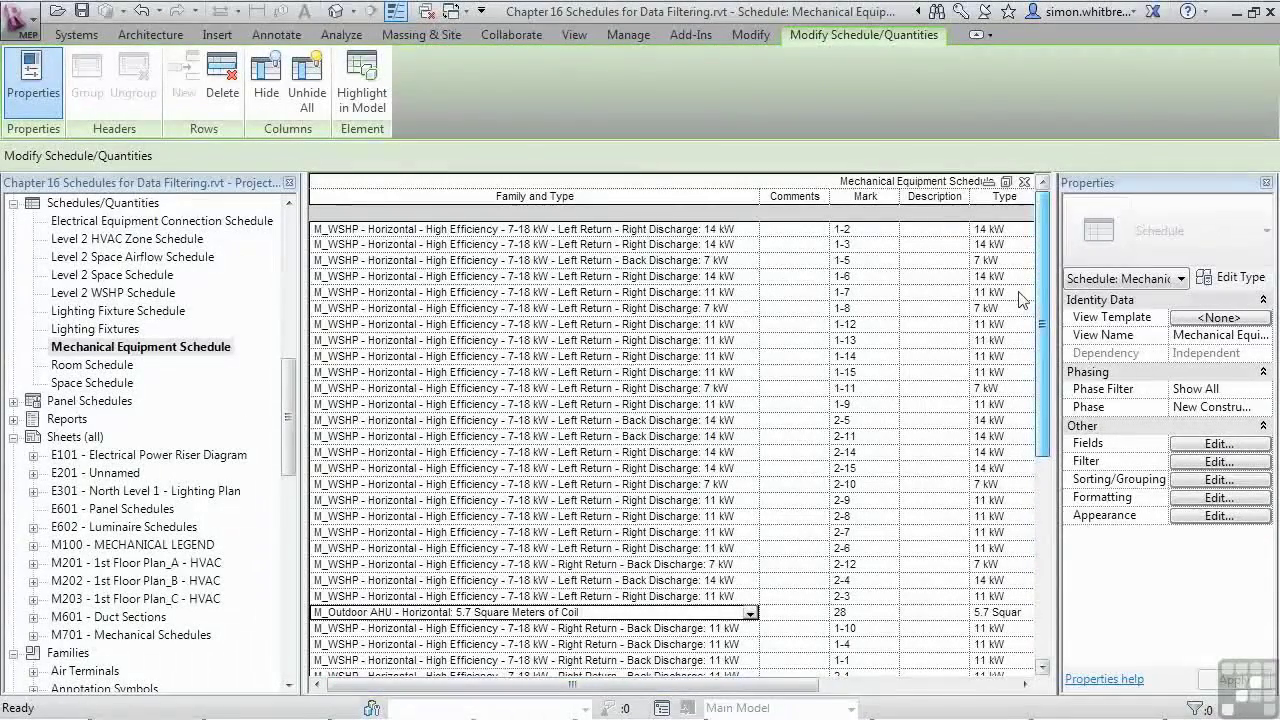
mouse_move(1047, 416)
left_mouse_down()
mouse_move(1045, 632)
mouse_move(1042, 368)
mouse_move(1040, 405)
left_mouse_up()
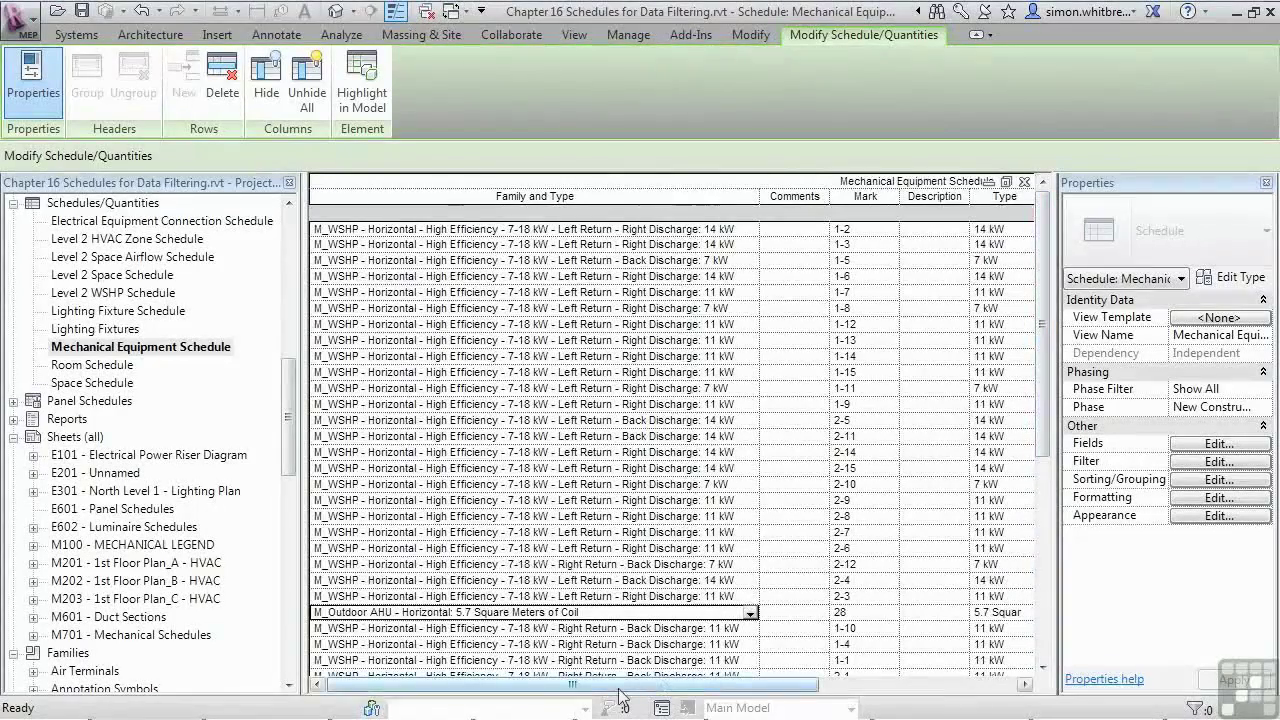
left_click_drag(630, 685, 555, 686)
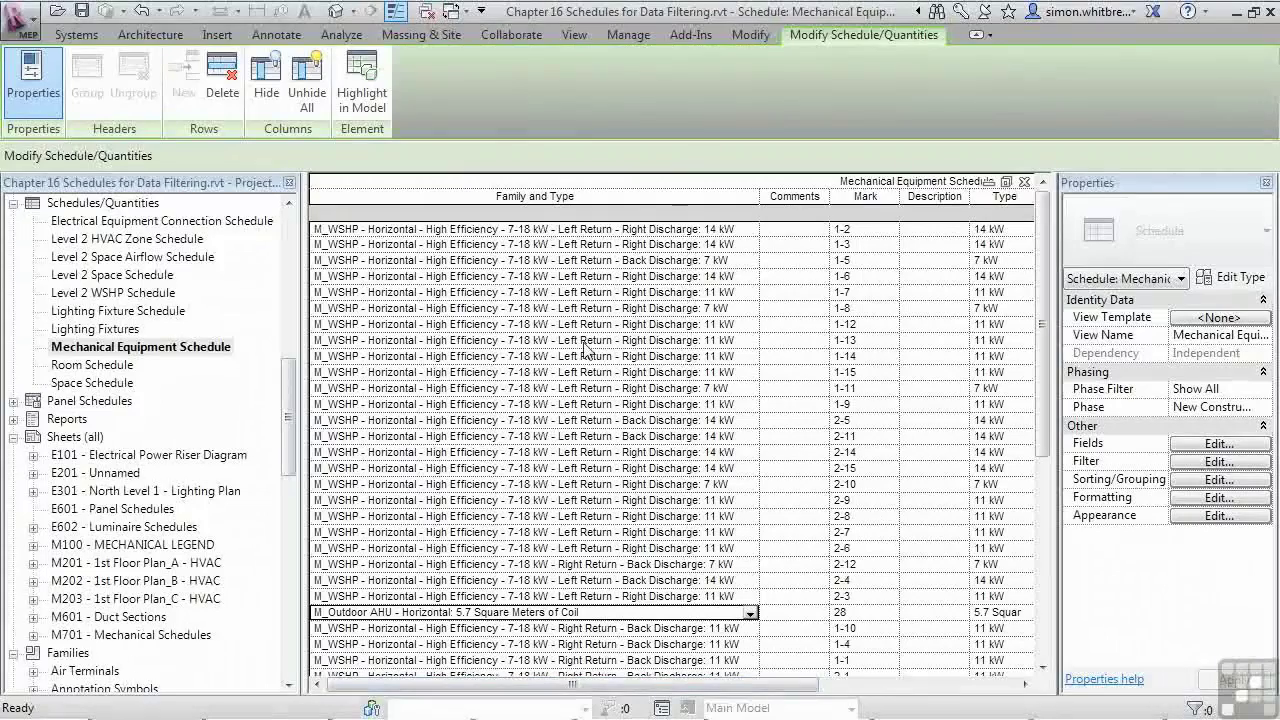
Step: From Manage > Shared Parameters, start a new shared parameter file in the Revit folder
left_click(628, 36)
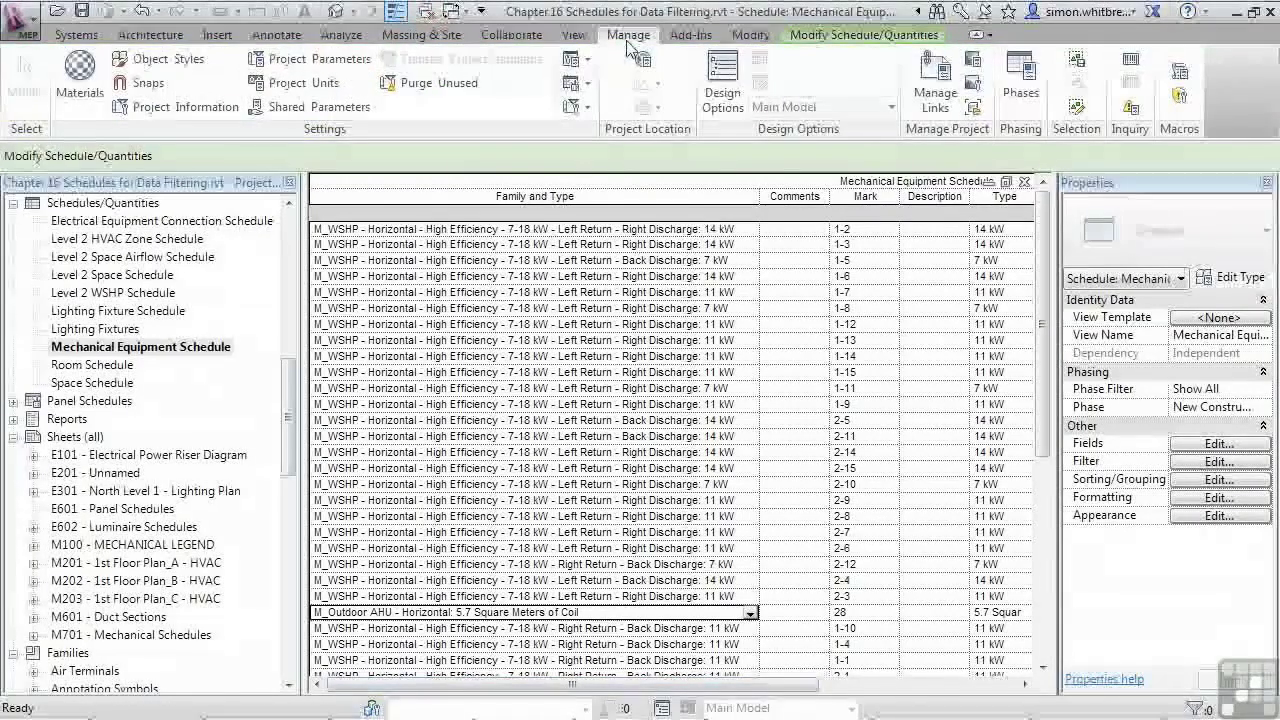
left_click(278, 110)
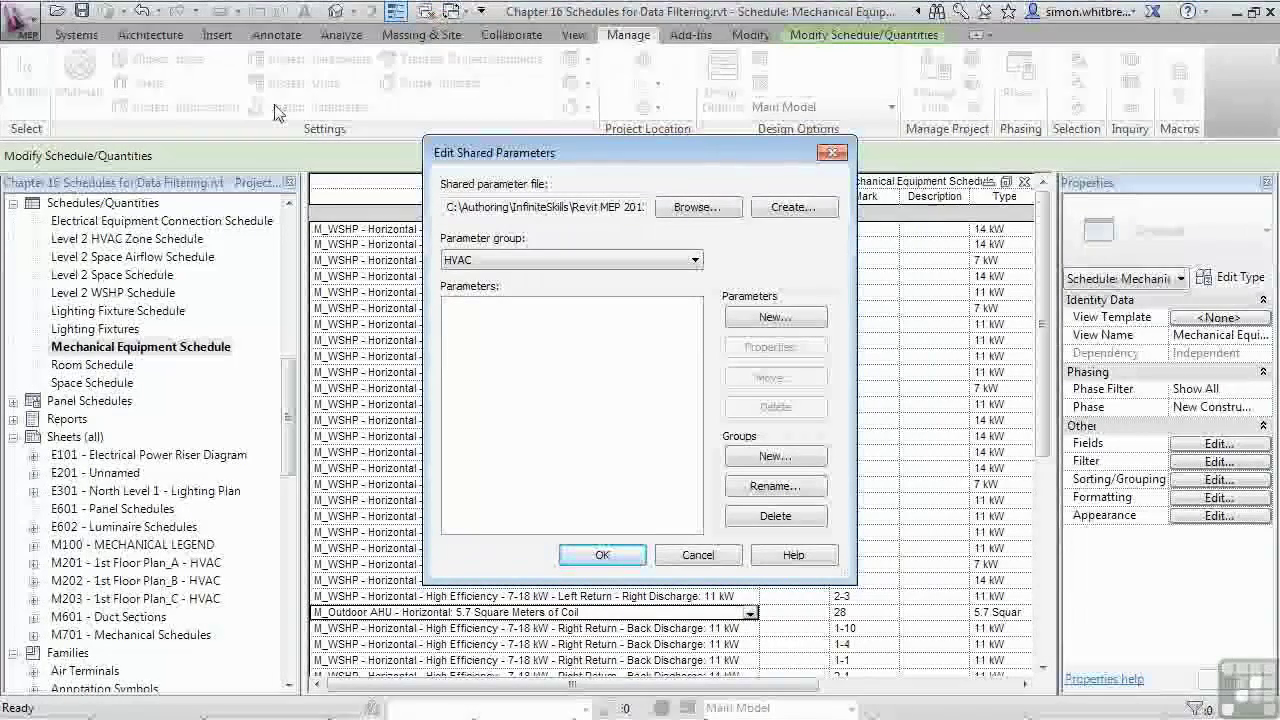
left_click(785, 207)
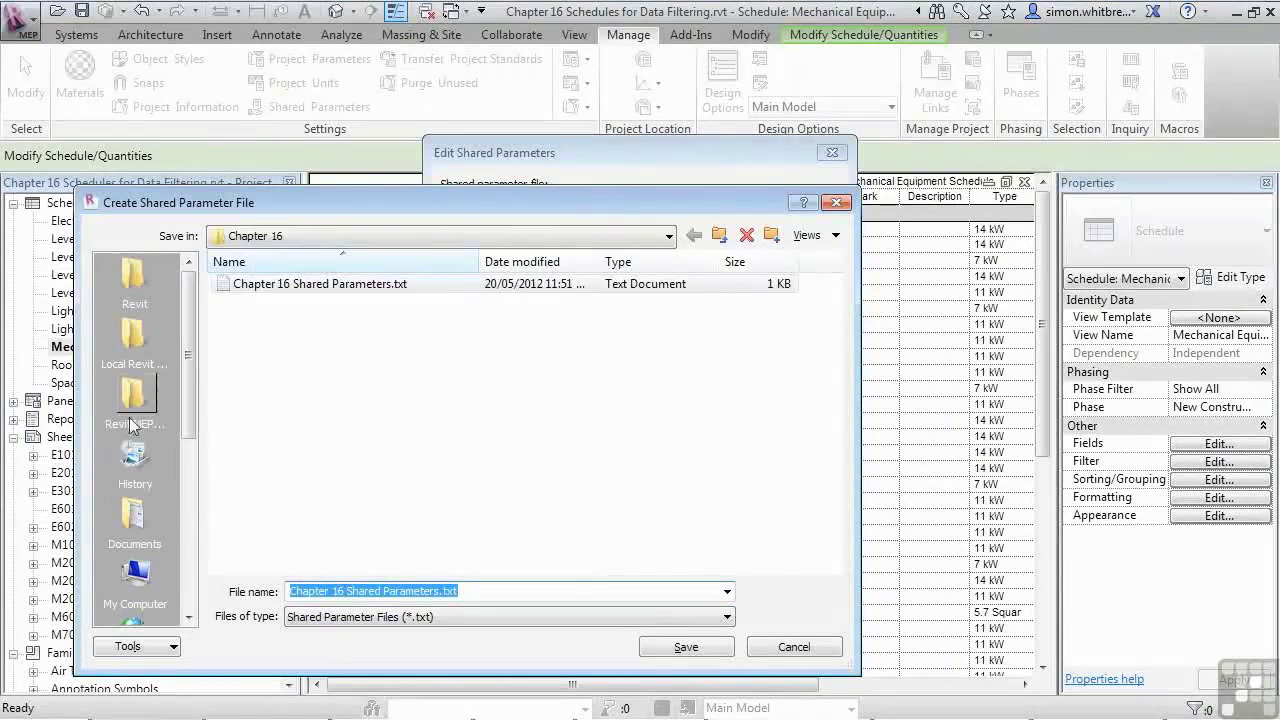
left_click(130, 400)
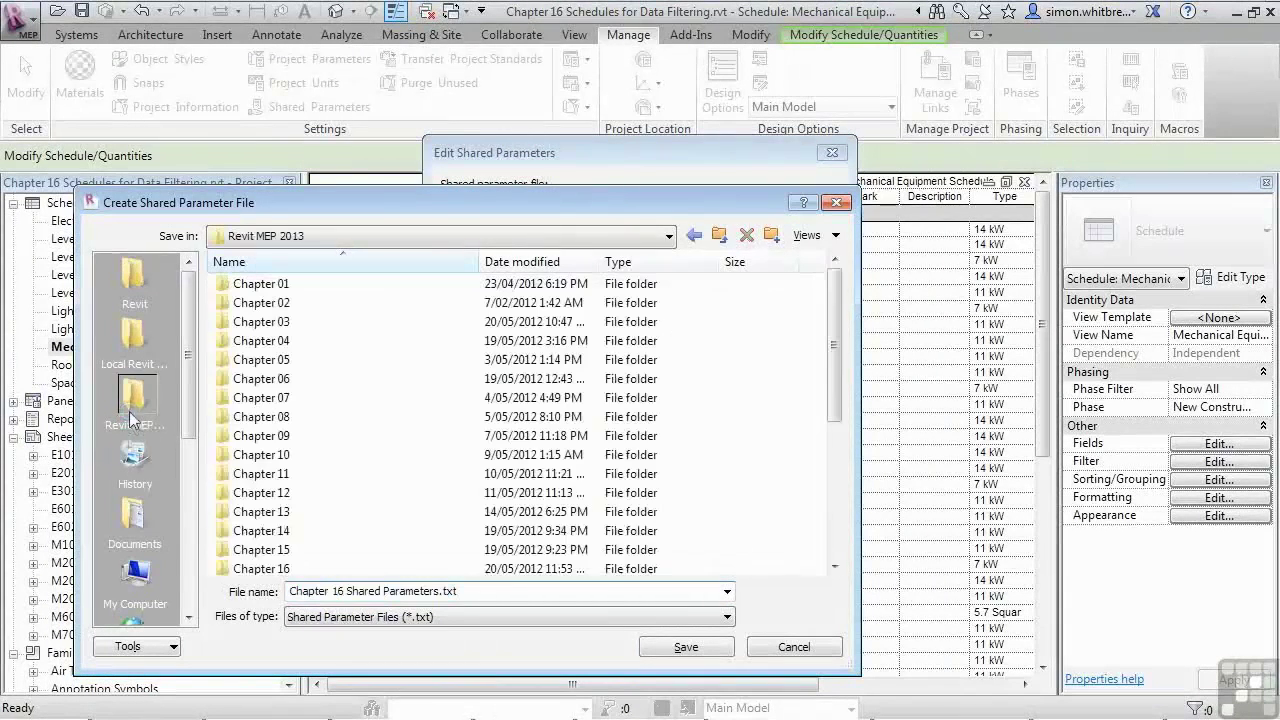
left_click(134, 340)
left_click(136, 295)
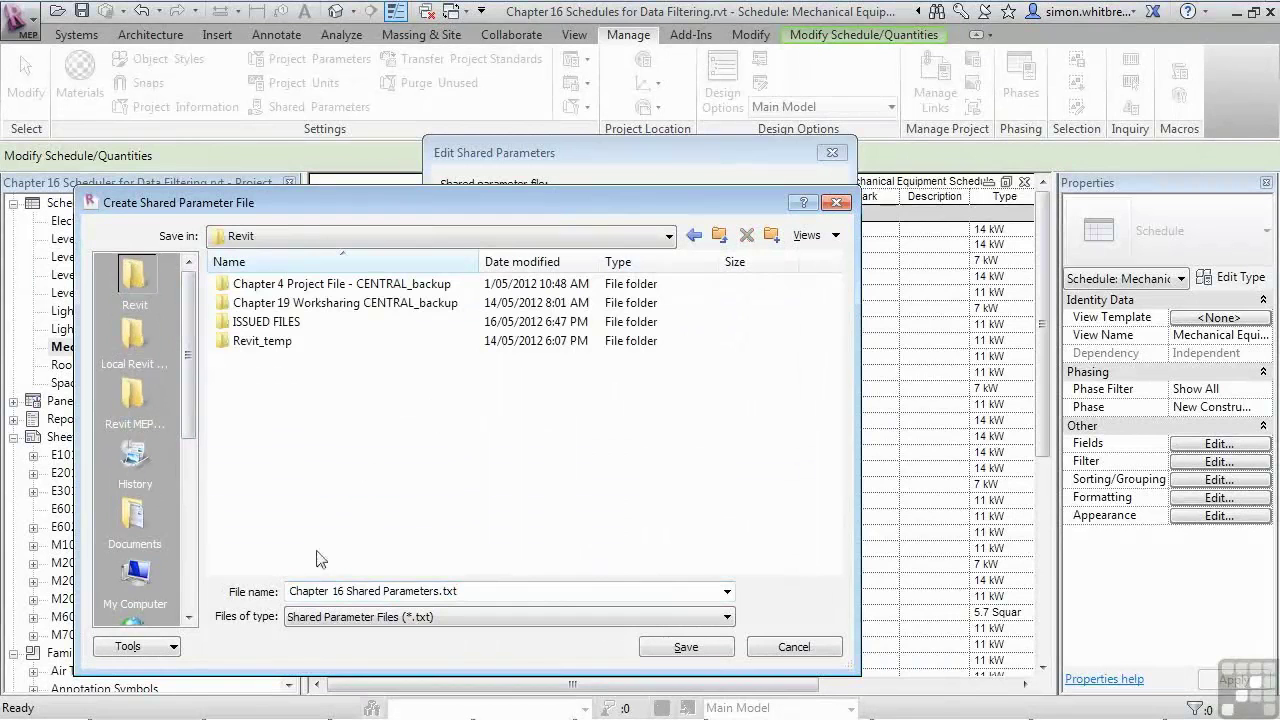
Step: Save Chapter 16 Shared Parameters.txt and add a parameter group named HVAC
left_click(684, 647)
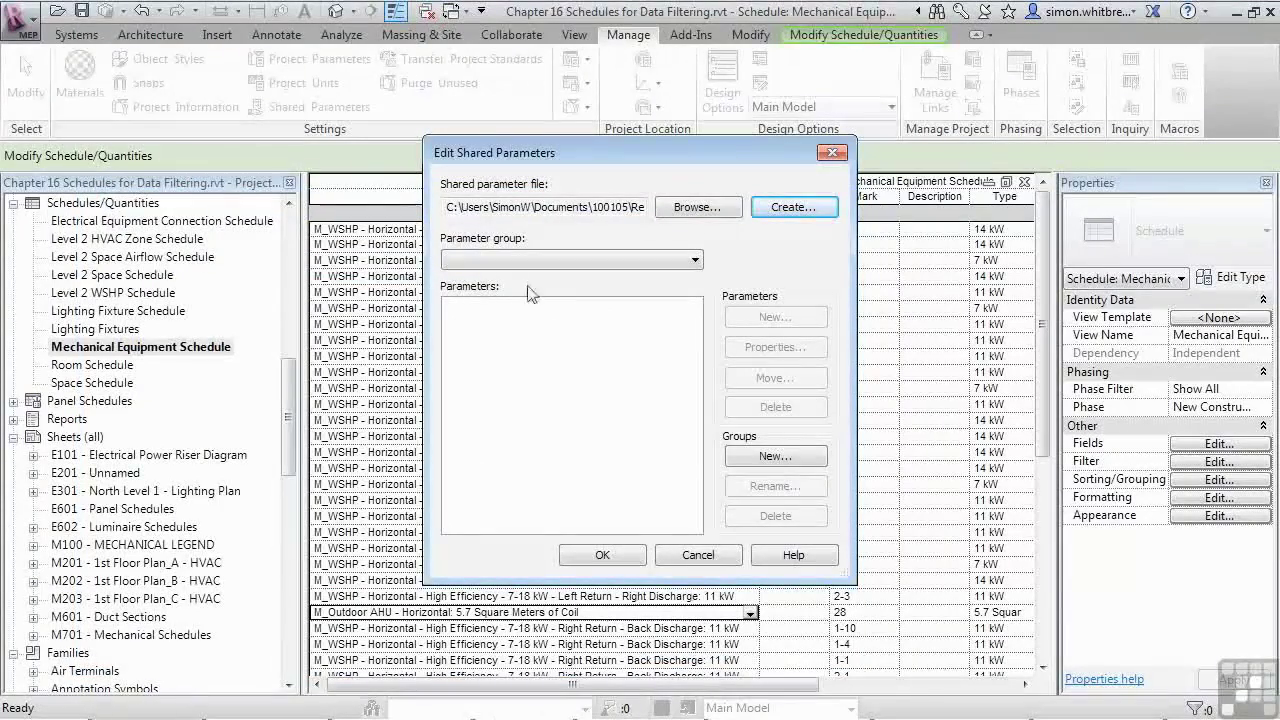
left_click(775, 457)
type("HVAC")
key("Return")
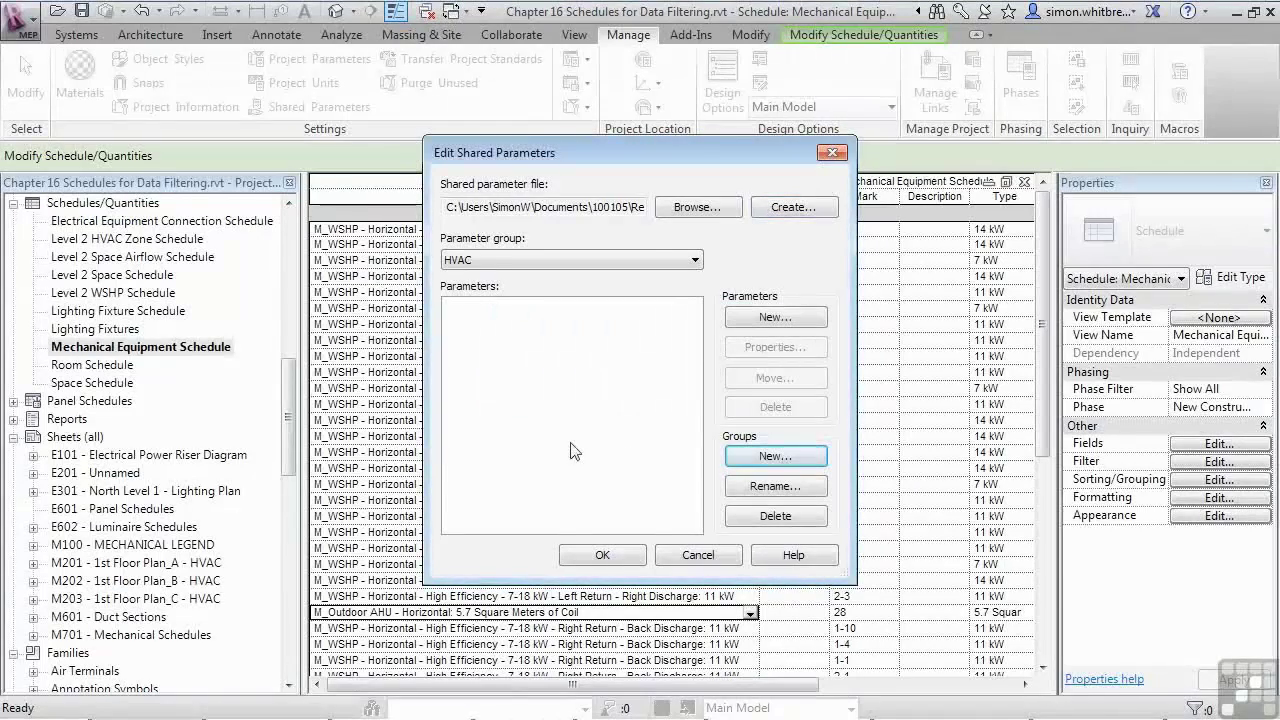
Step: Define an Equipment Type shared parameter of type Text and close the editor
left_click(767, 318)
type("Equ")
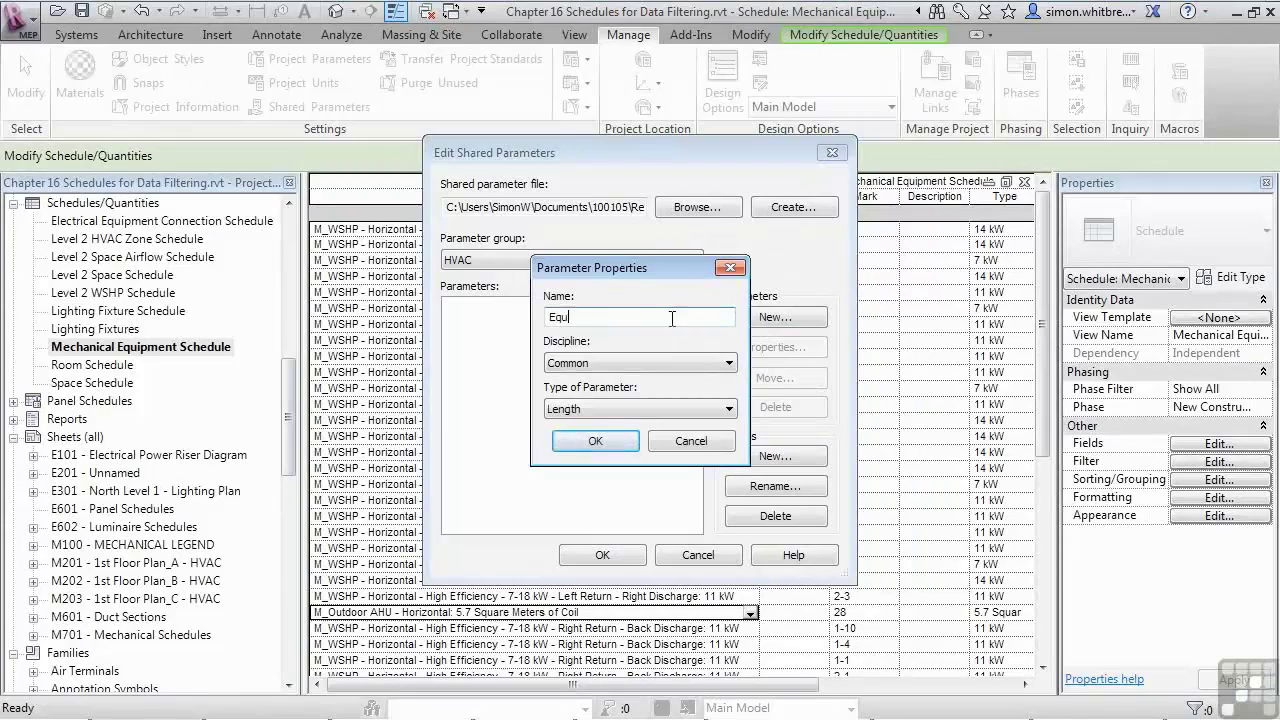
type("ipment T")
type("ype")
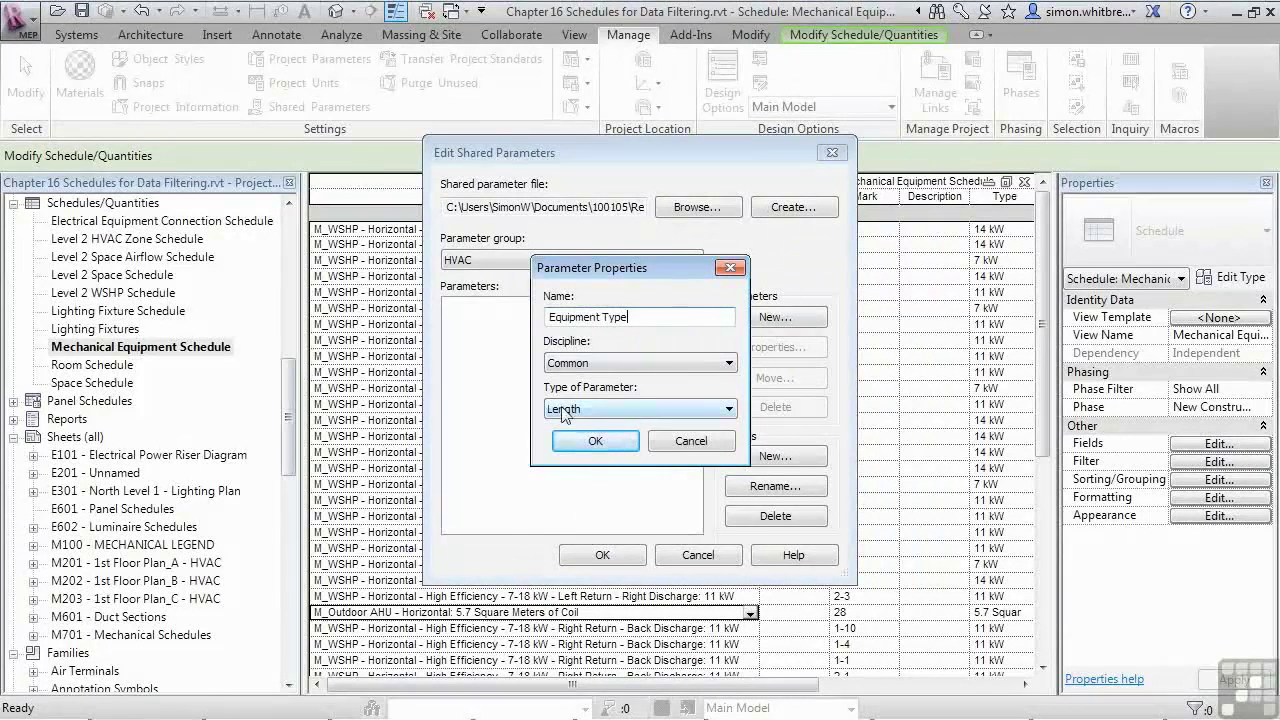
left_click(563, 412)
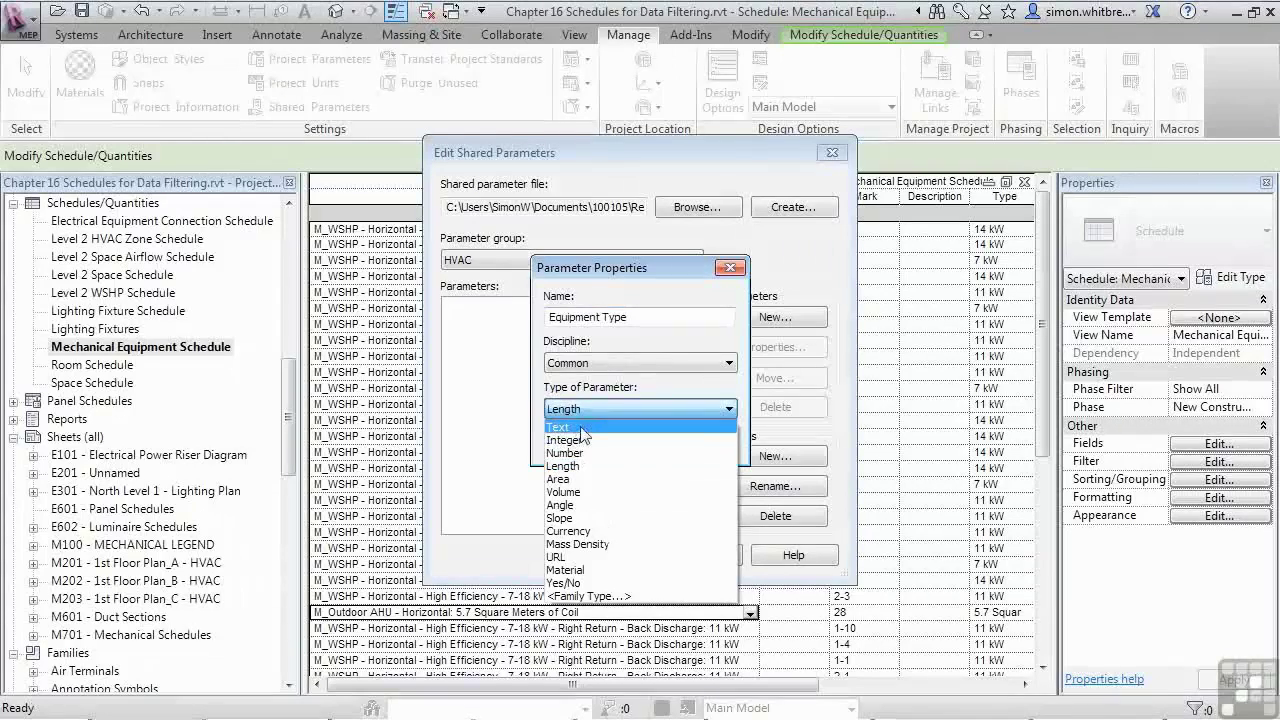
left_click(560, 427)
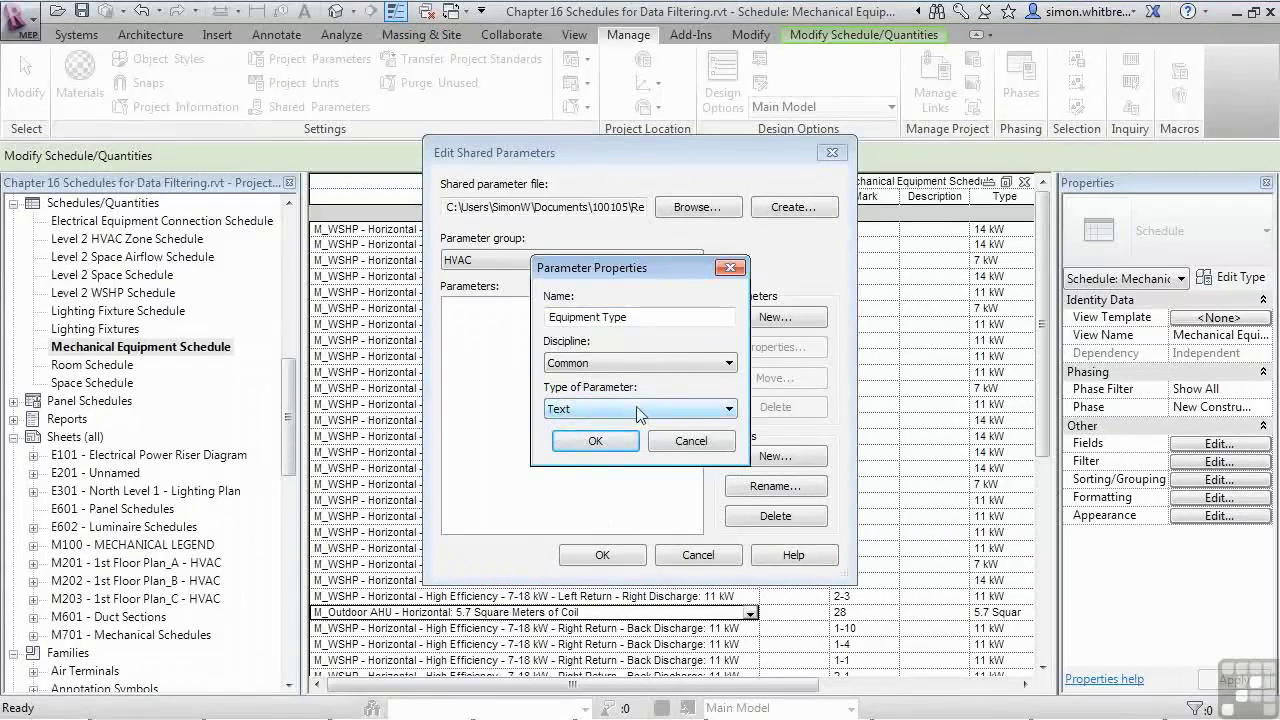
left_click(595, 443)
left_click(603, 556)
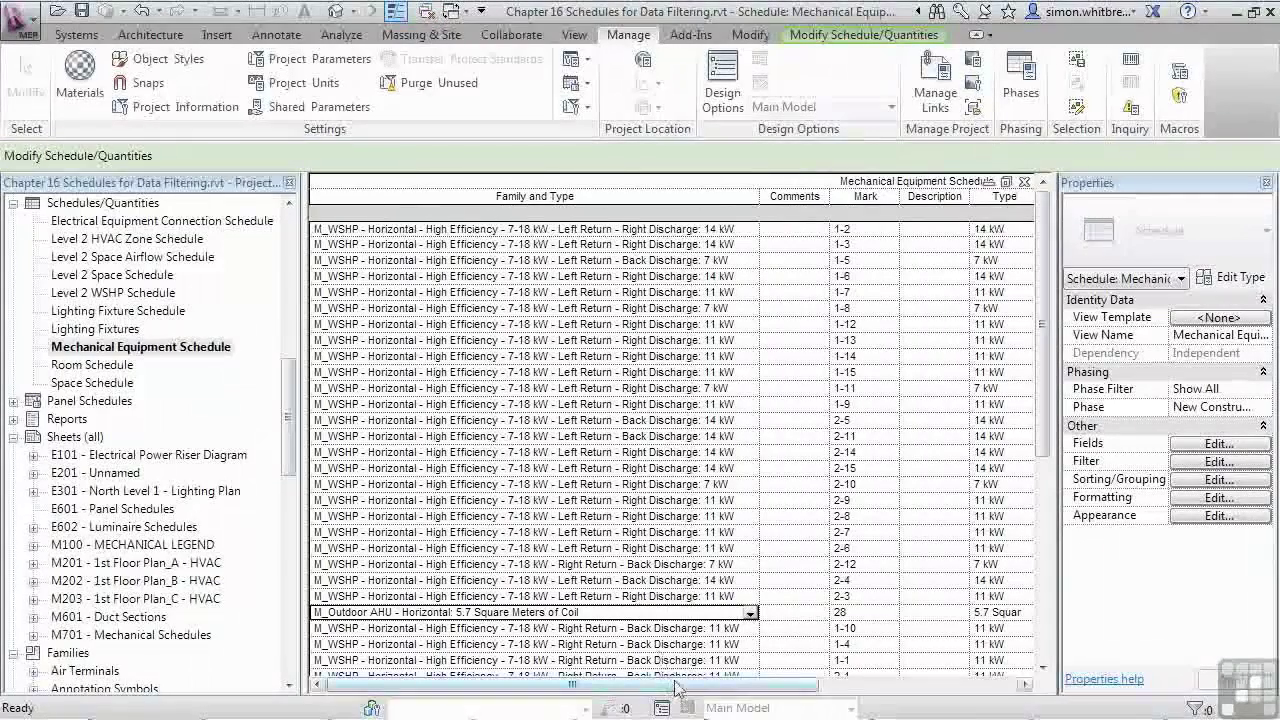
Step: Add the shared Equipment Type parameter as a type parameter for the Mechanical Equipment category
left_click_drag(676, 686, 648, 683)
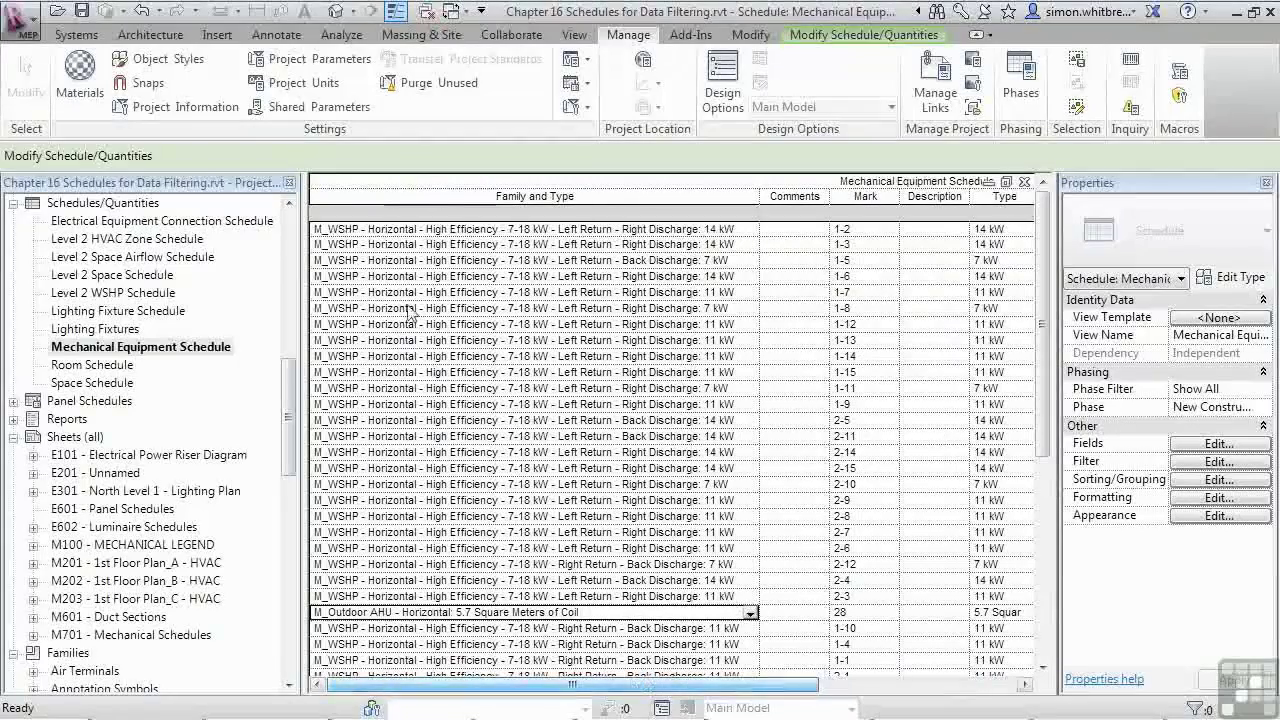
left_click(642, 244)
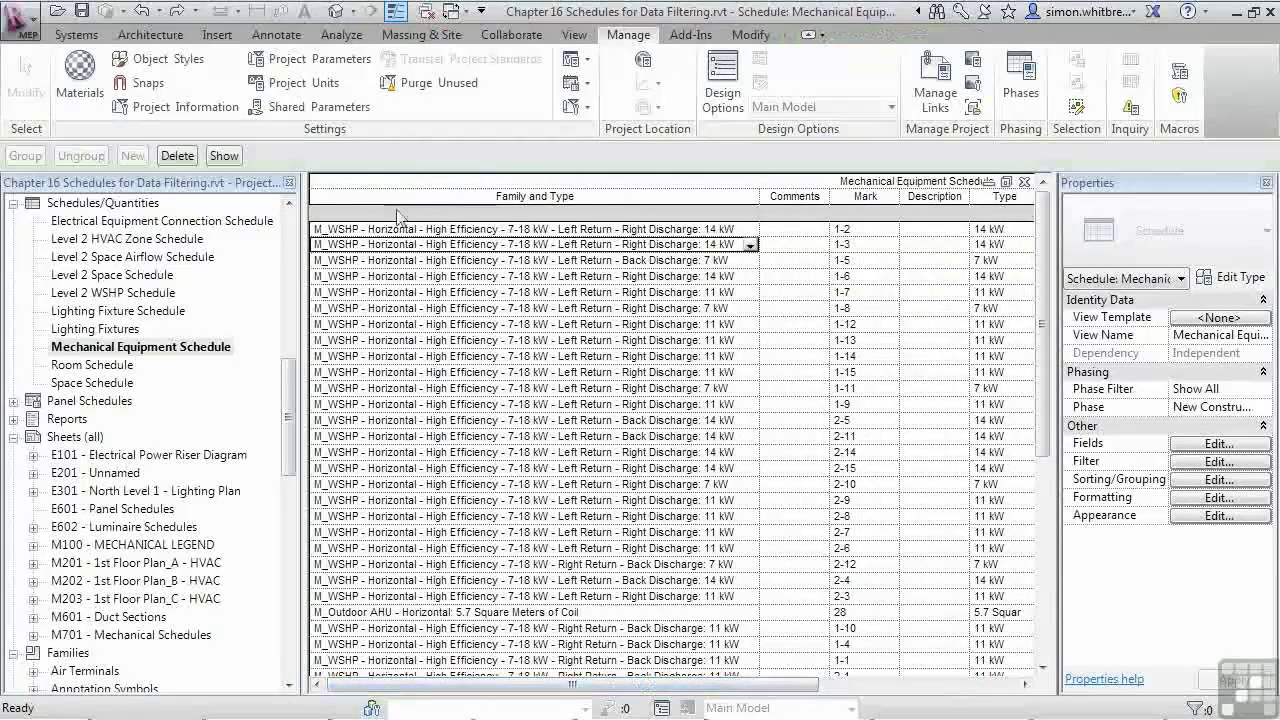
left_click(302, 62)
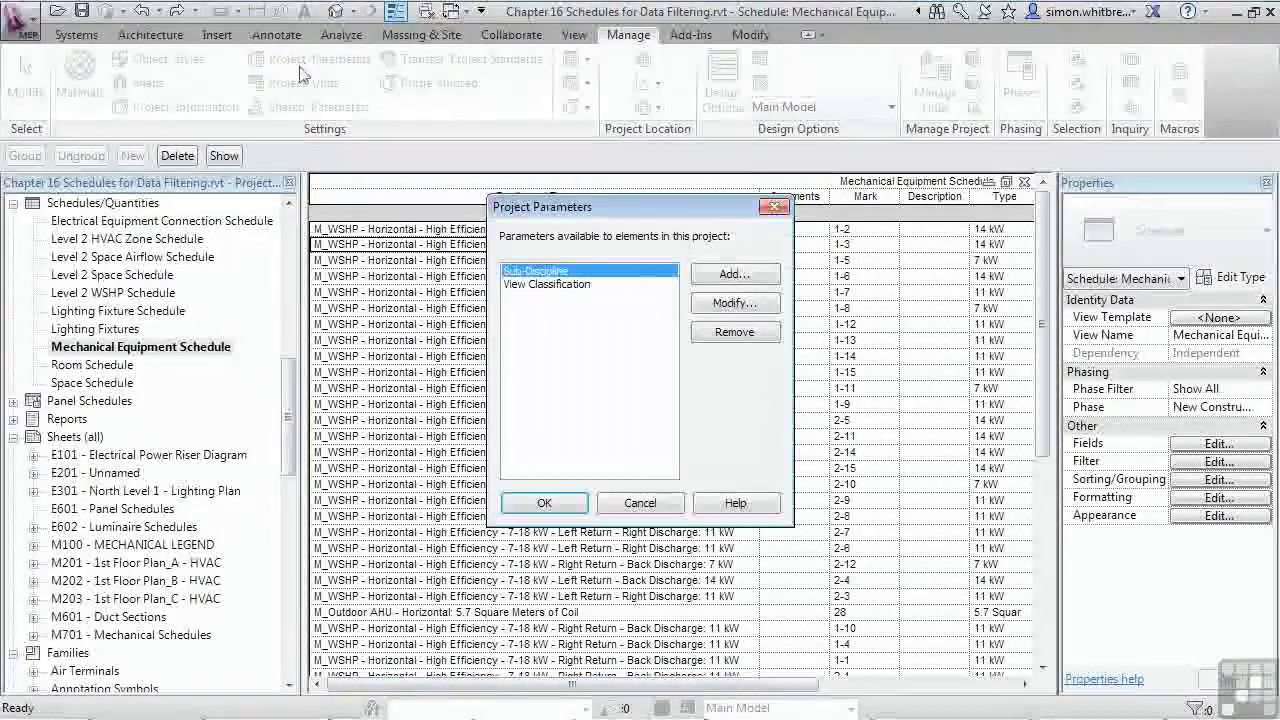
left_click(742, 276)
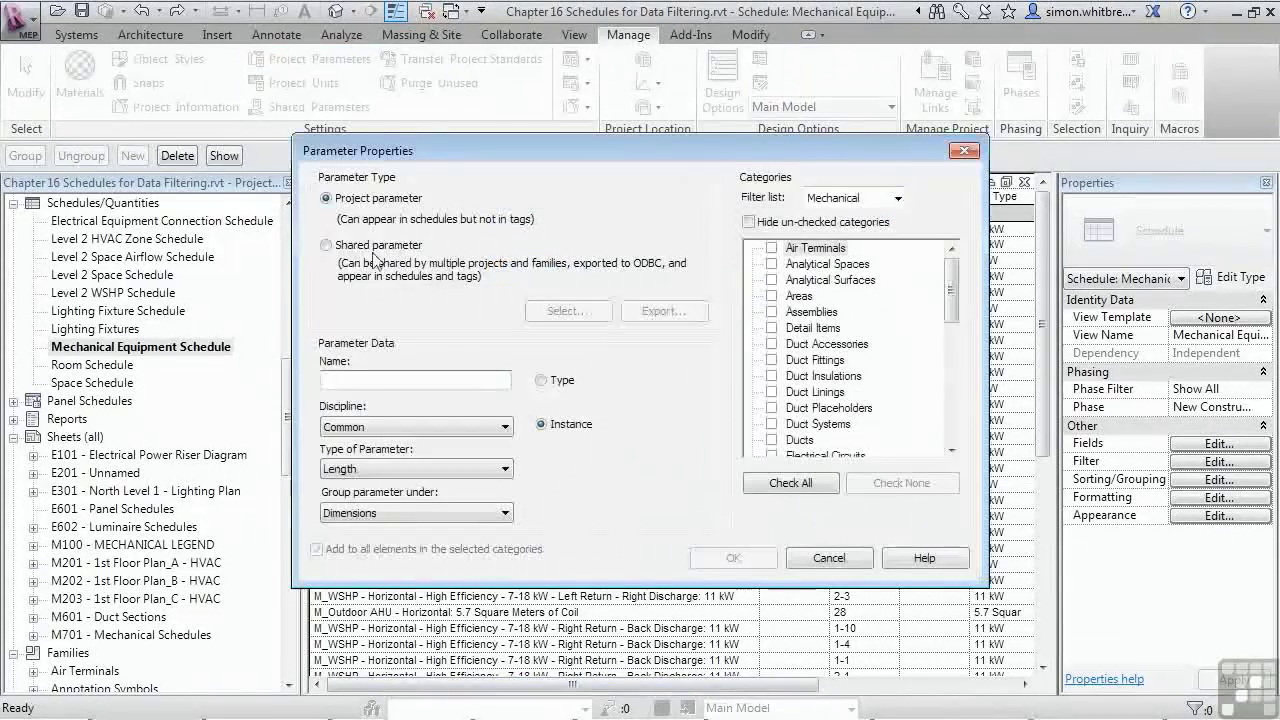
left_click(326, 246)
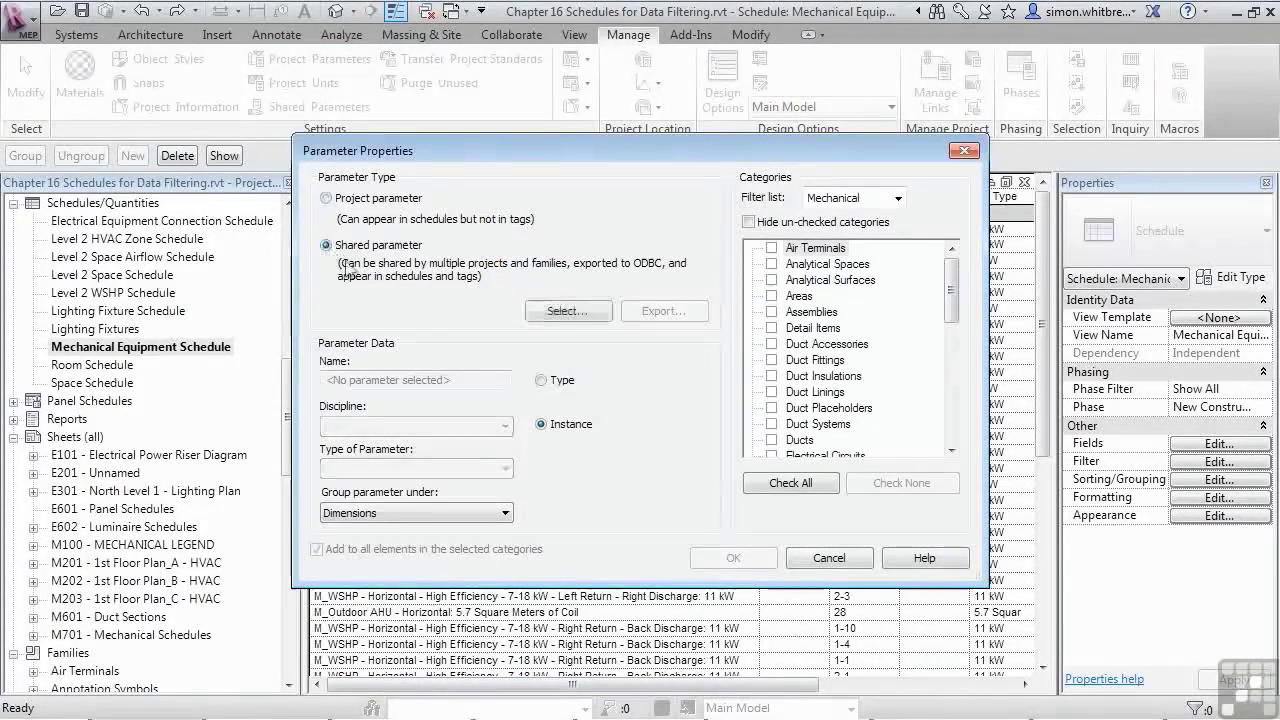
left_click(540, 314)
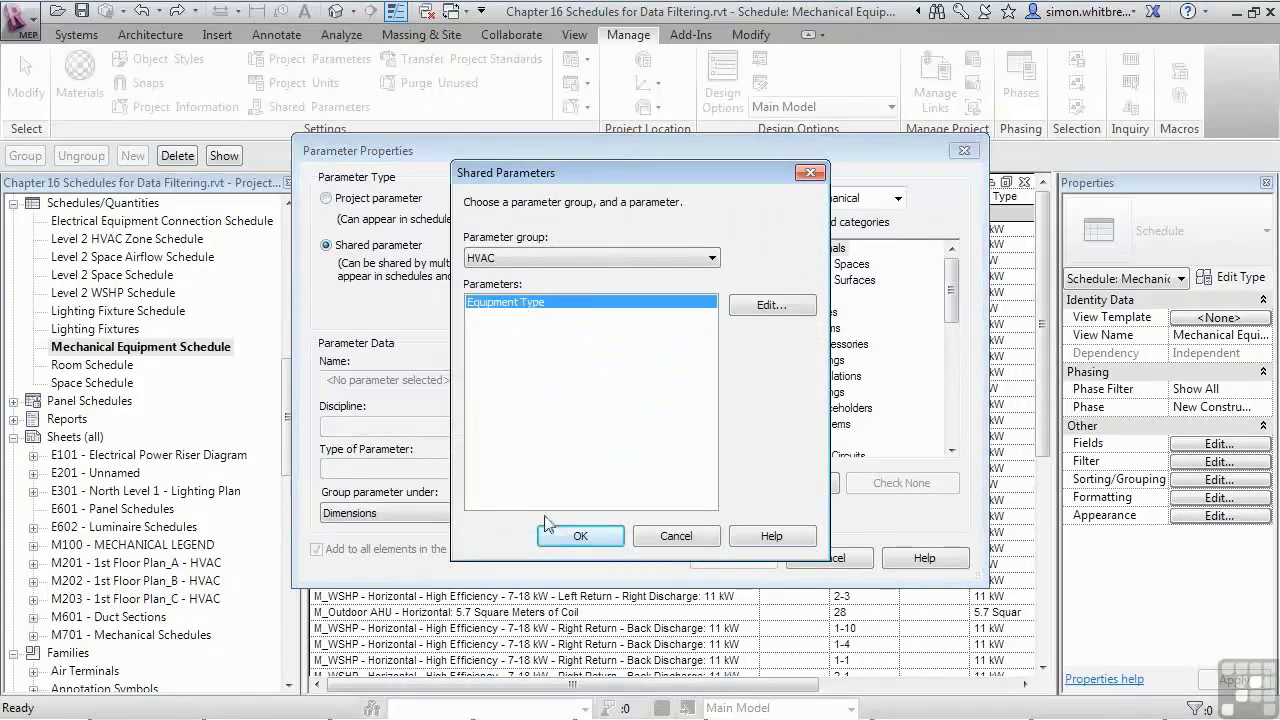
left_click(572, 537)
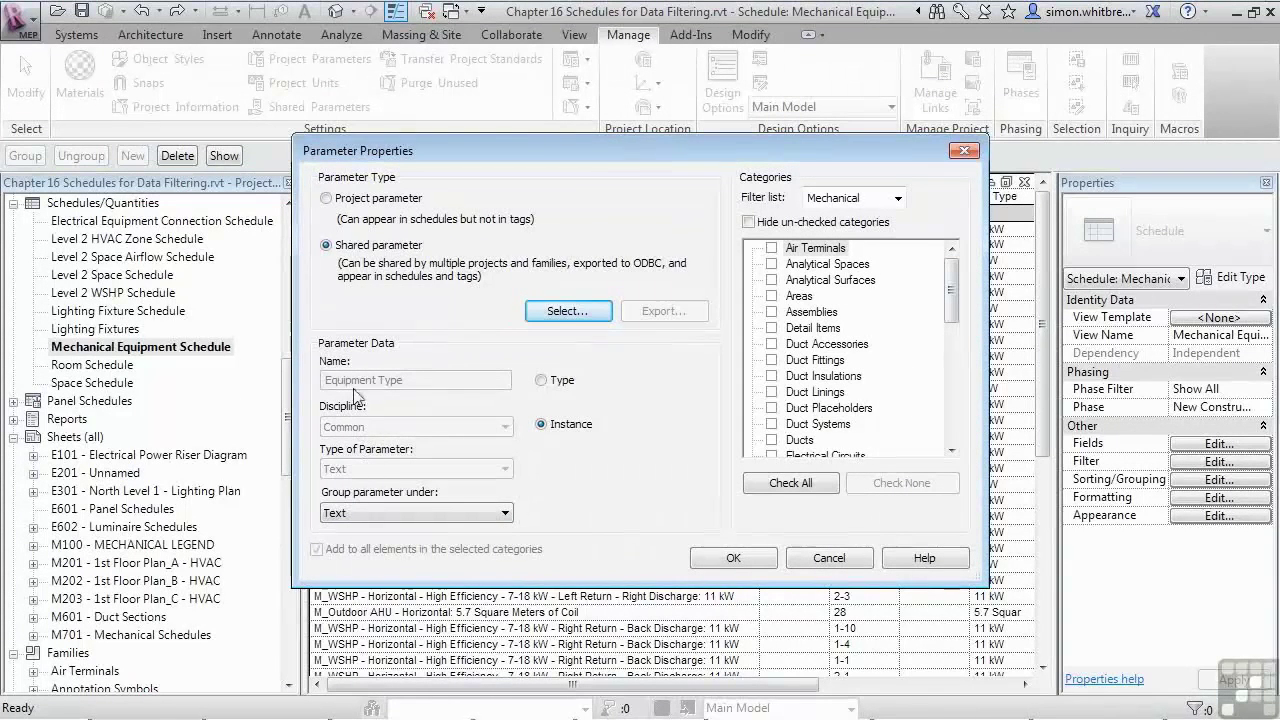
left_click(541, 381)
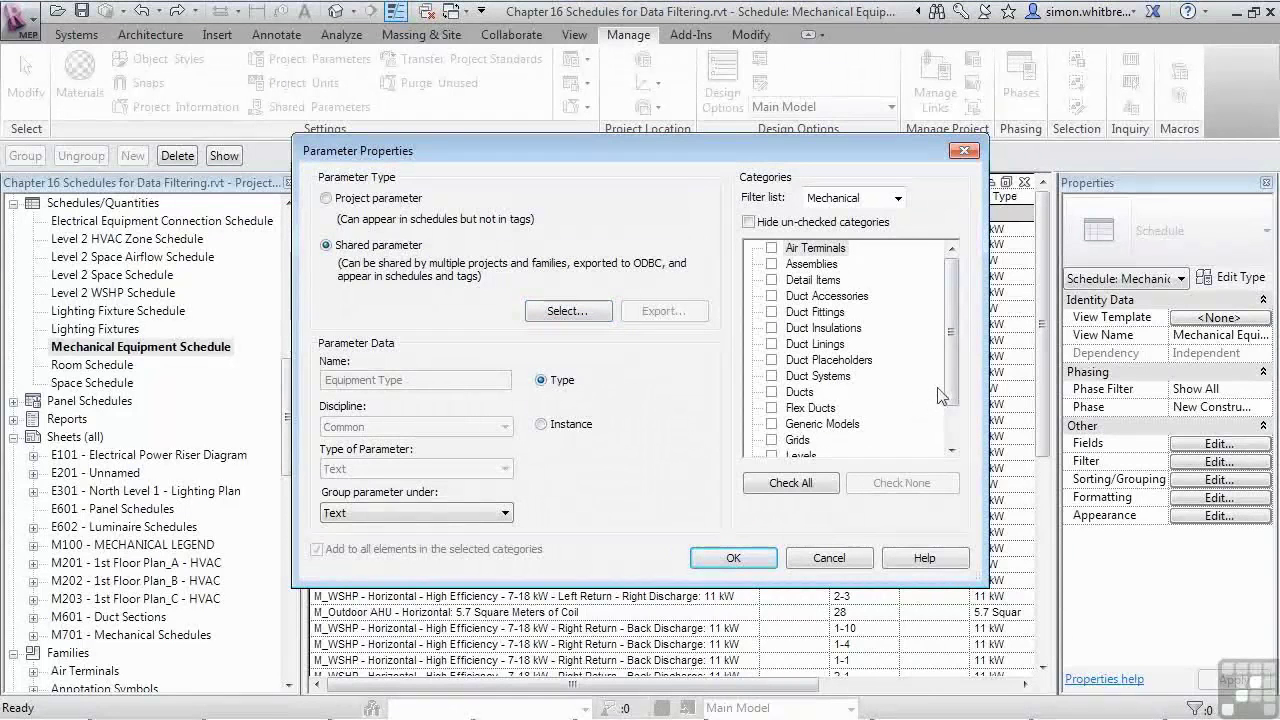
left_click_drag(952, 398, 957, 436)
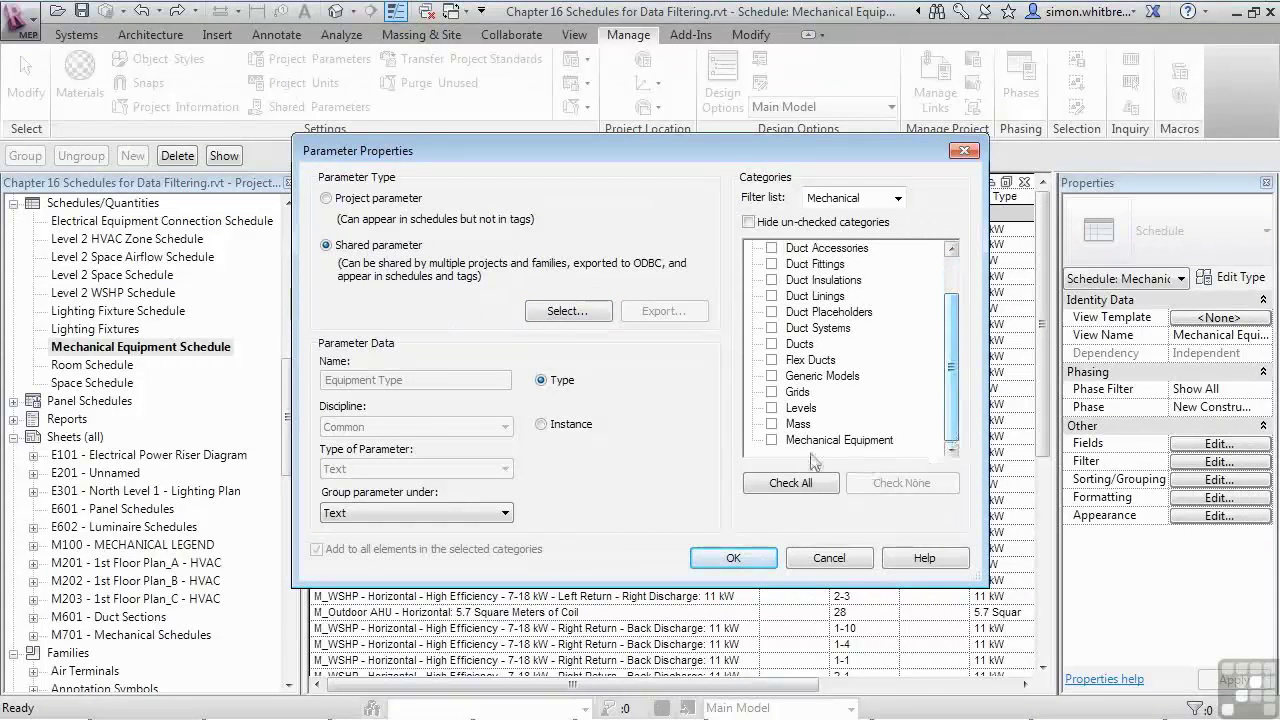
left_click(771, 440)
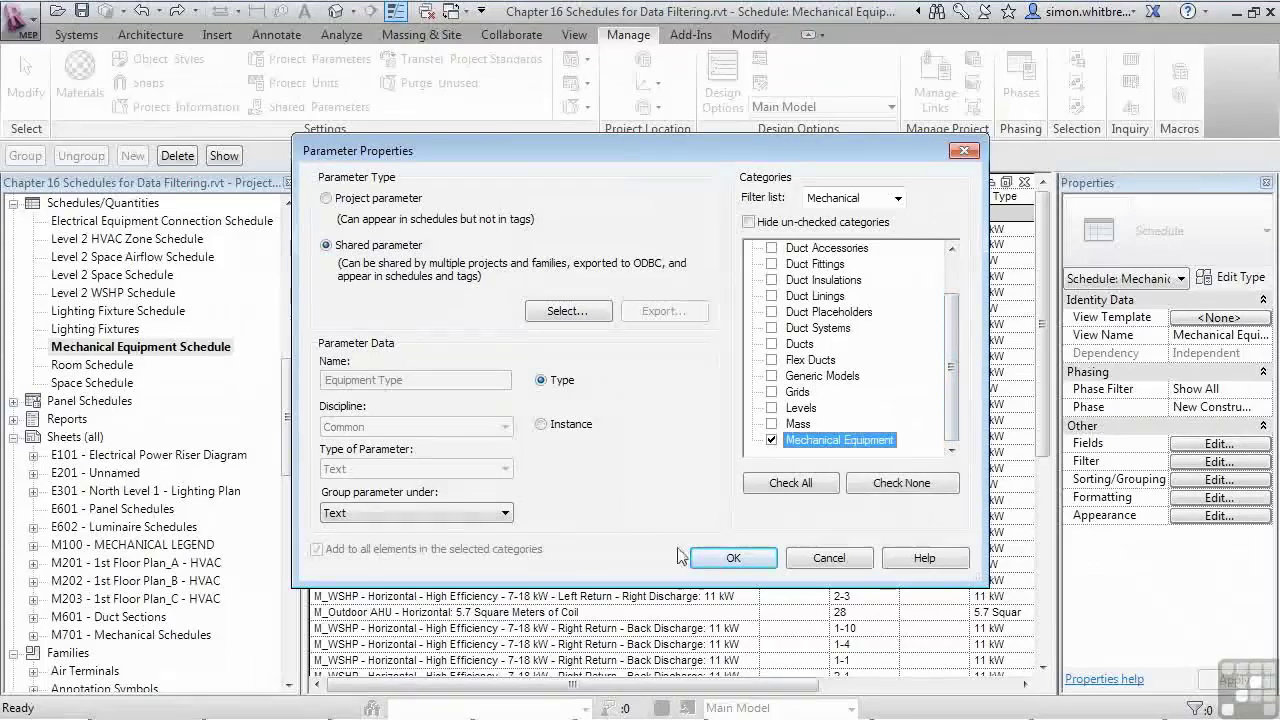
left_click(736, 559)
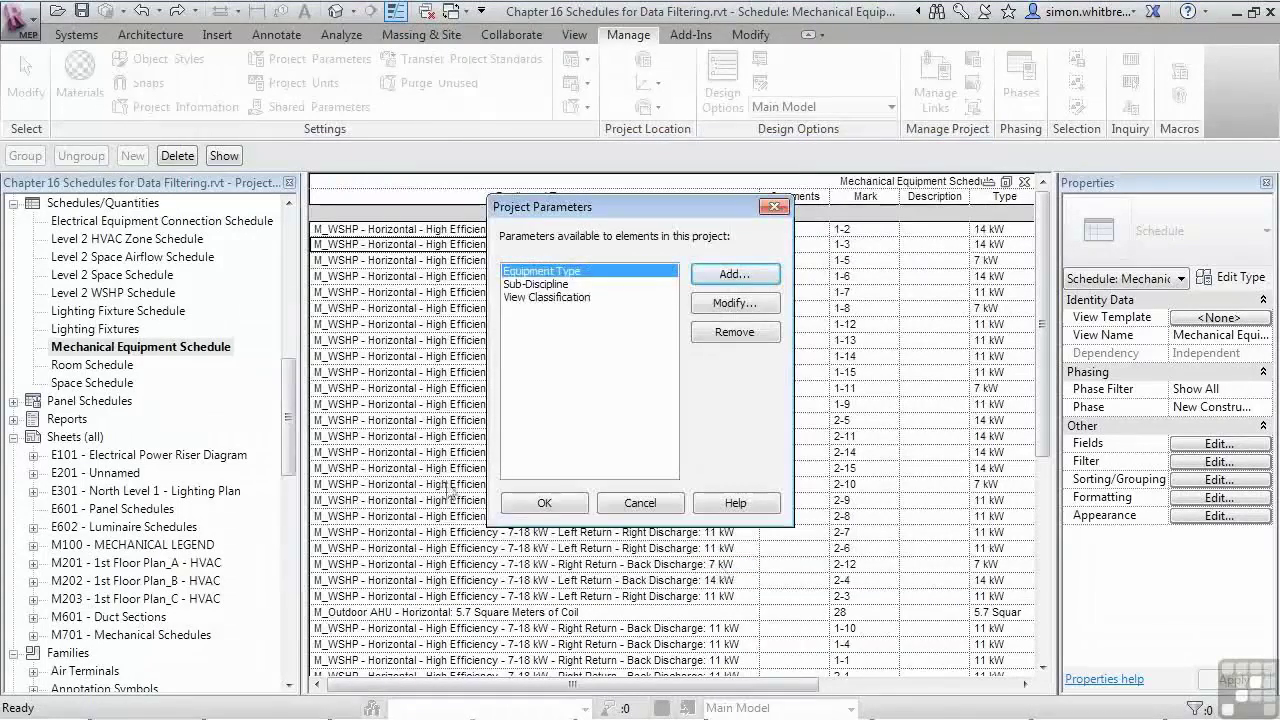
left_click(543, 503)
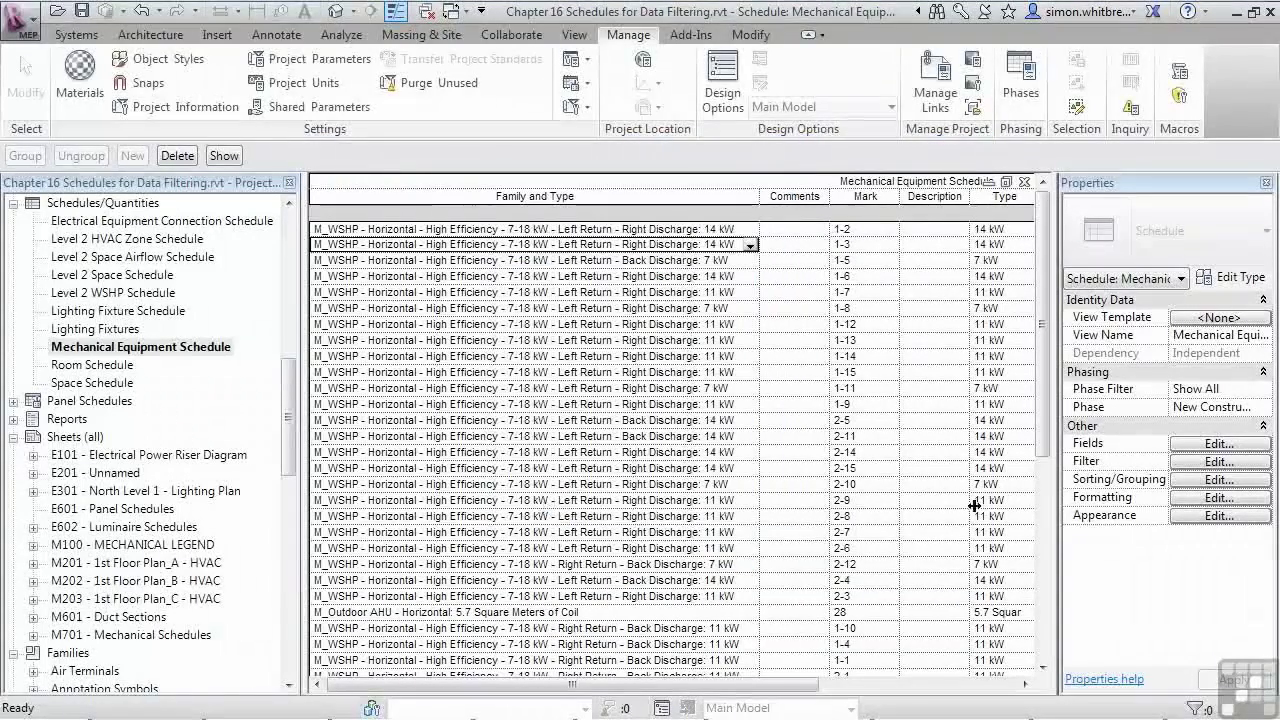
Step: Add Equipment Type to the scheduled fields and move it to the top of the field order
left_click(1190, 444)
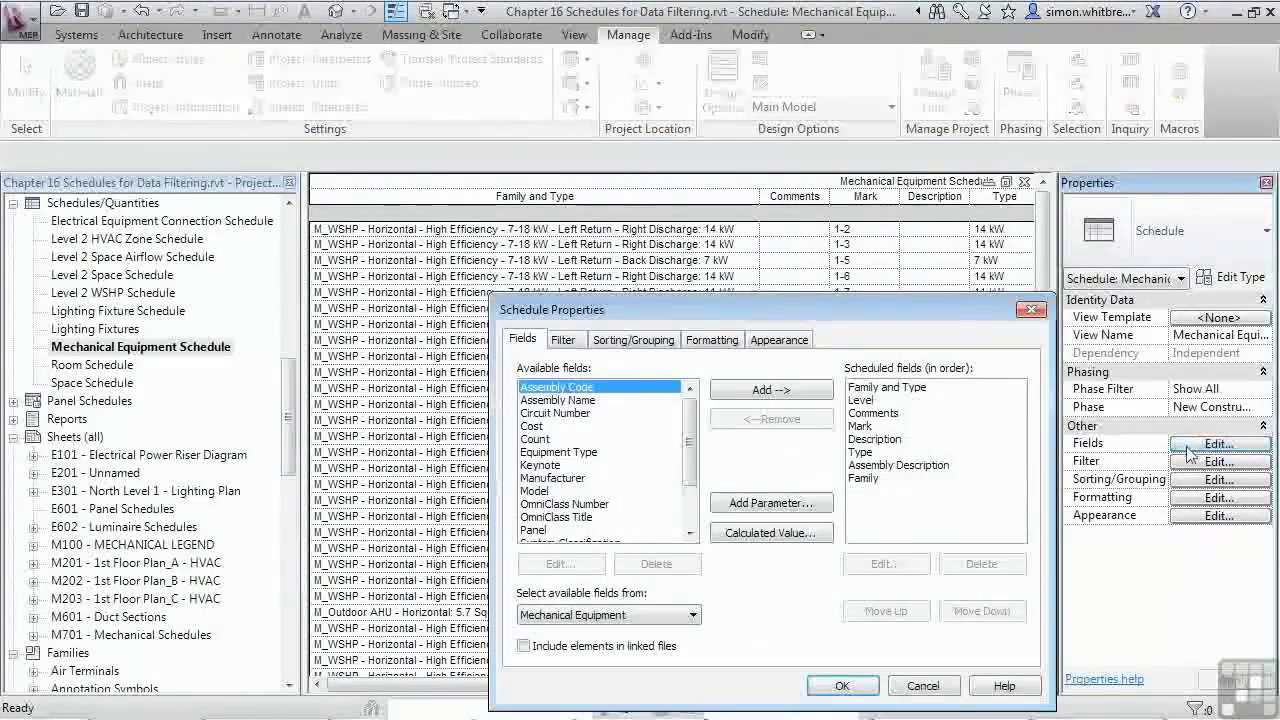
left_click(528, 453)
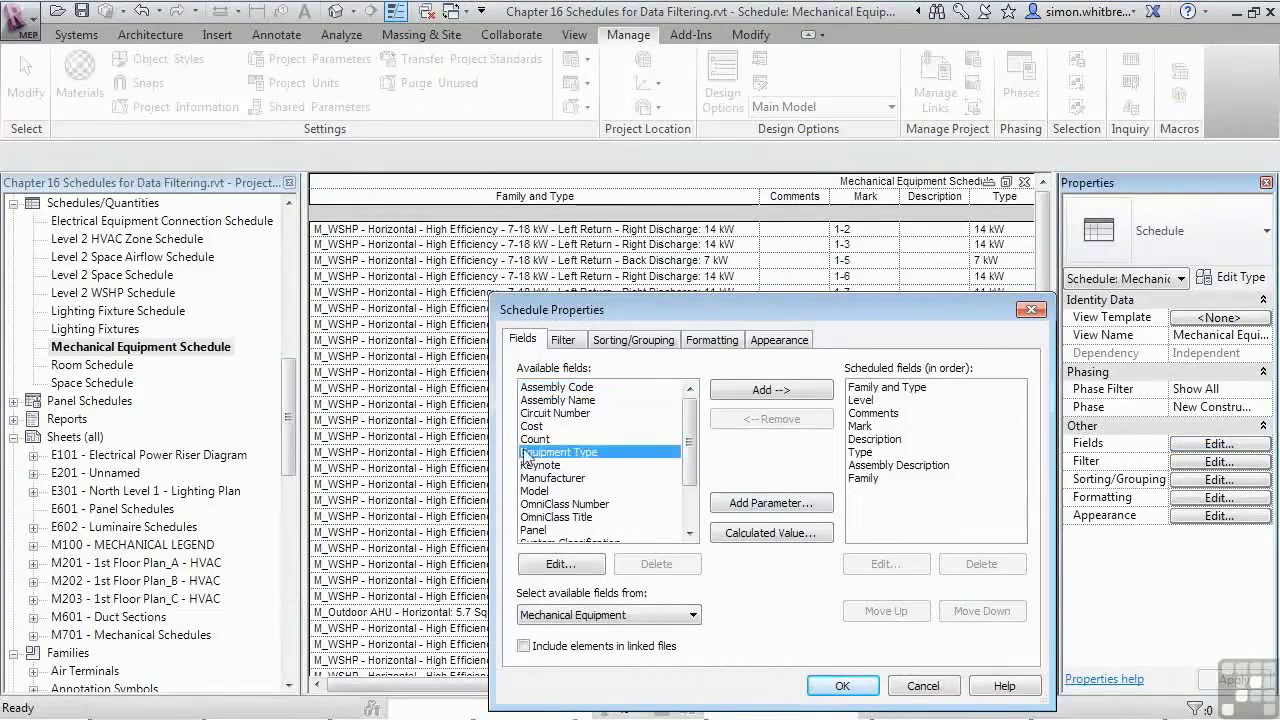
left_click(755, 390)
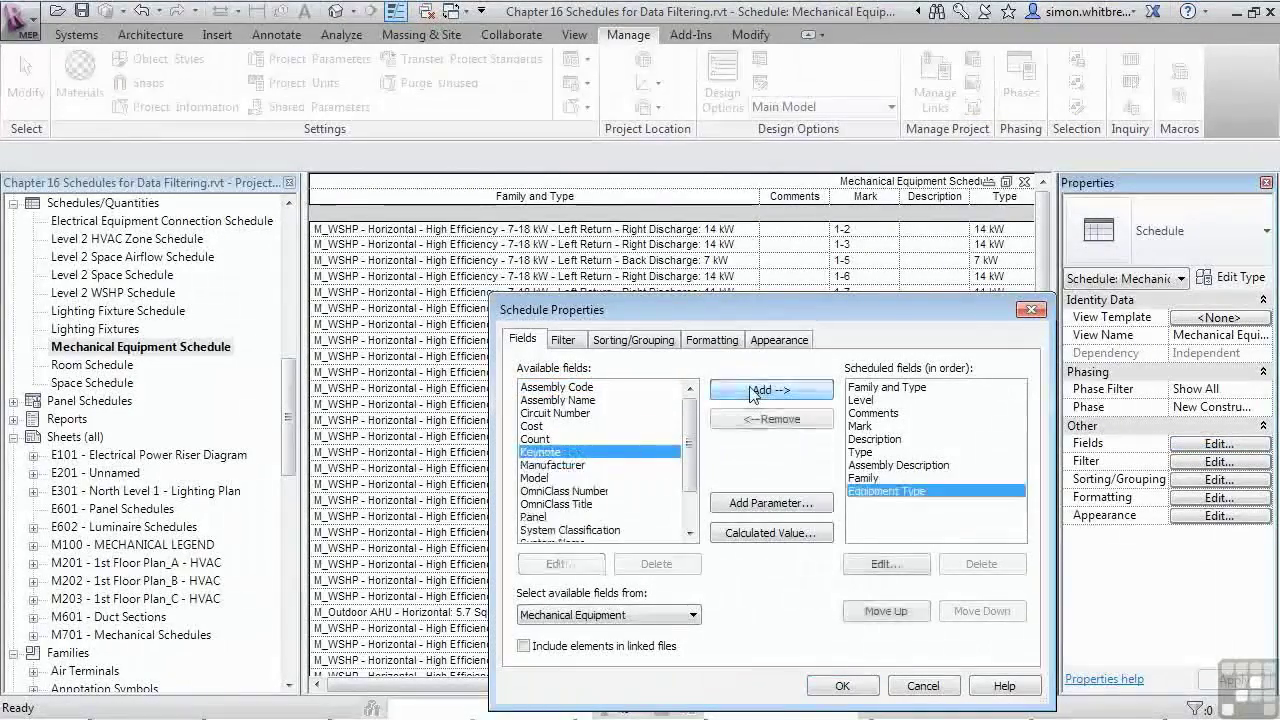
left_click(886, 611)
left_click(886, 611)
left_click(886, 611)
left_click(886, 611)
left_click(886, 611)
left_click(886, 611)
left_click(886, 611)
left_click(886, 611)
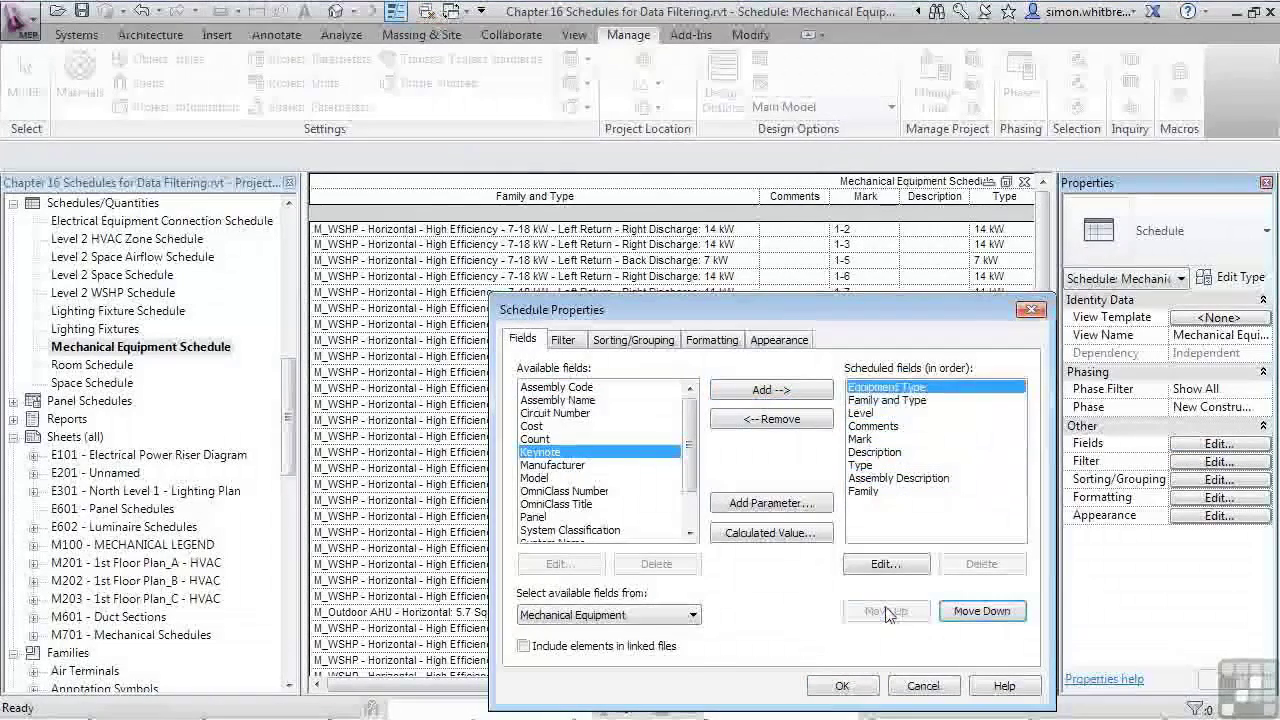
left_click(840, 686)
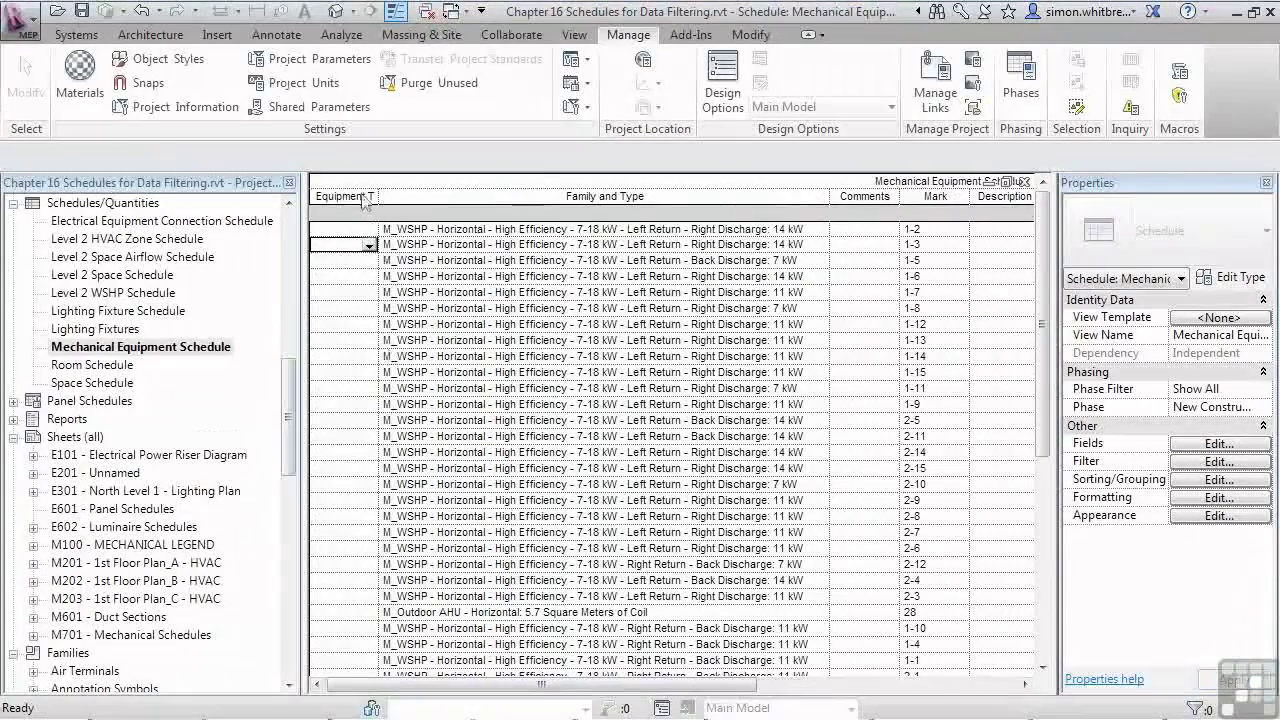
Step: Widen the Equipment Type column and enter WSHP for the first heat pump row
left_click_drag(379, 196, 440, 196)
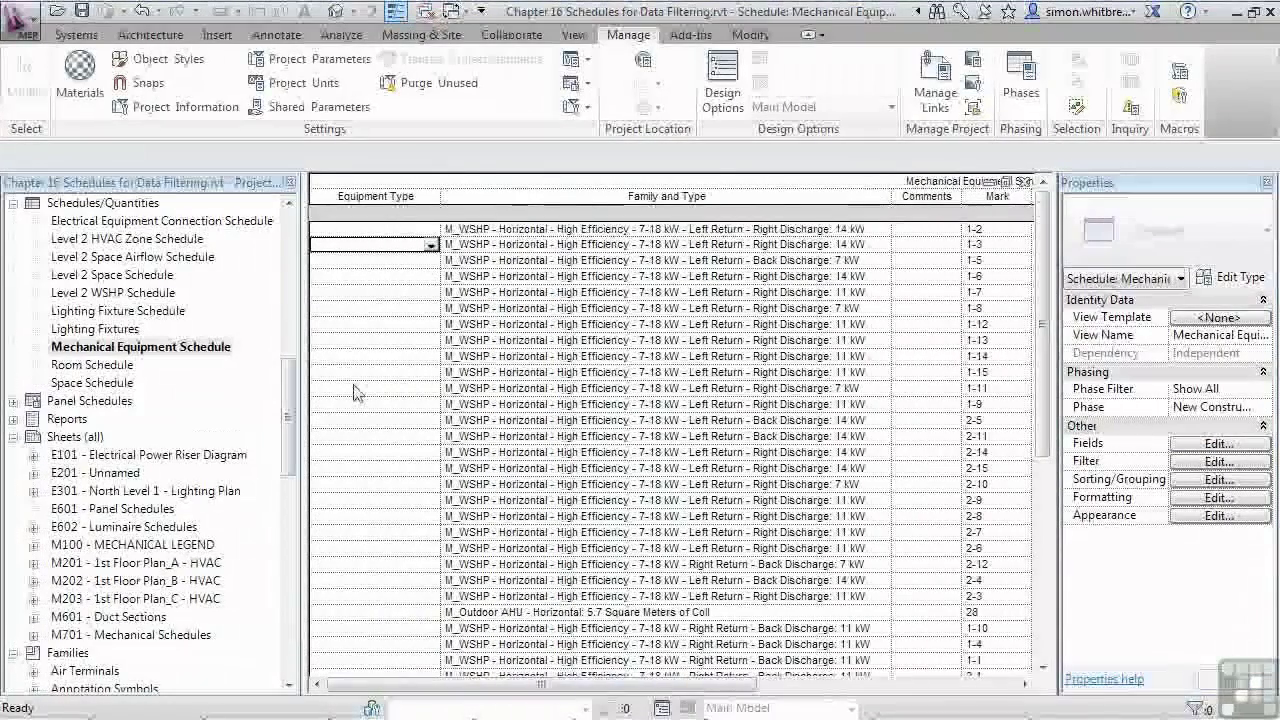
left_click(361, 228)
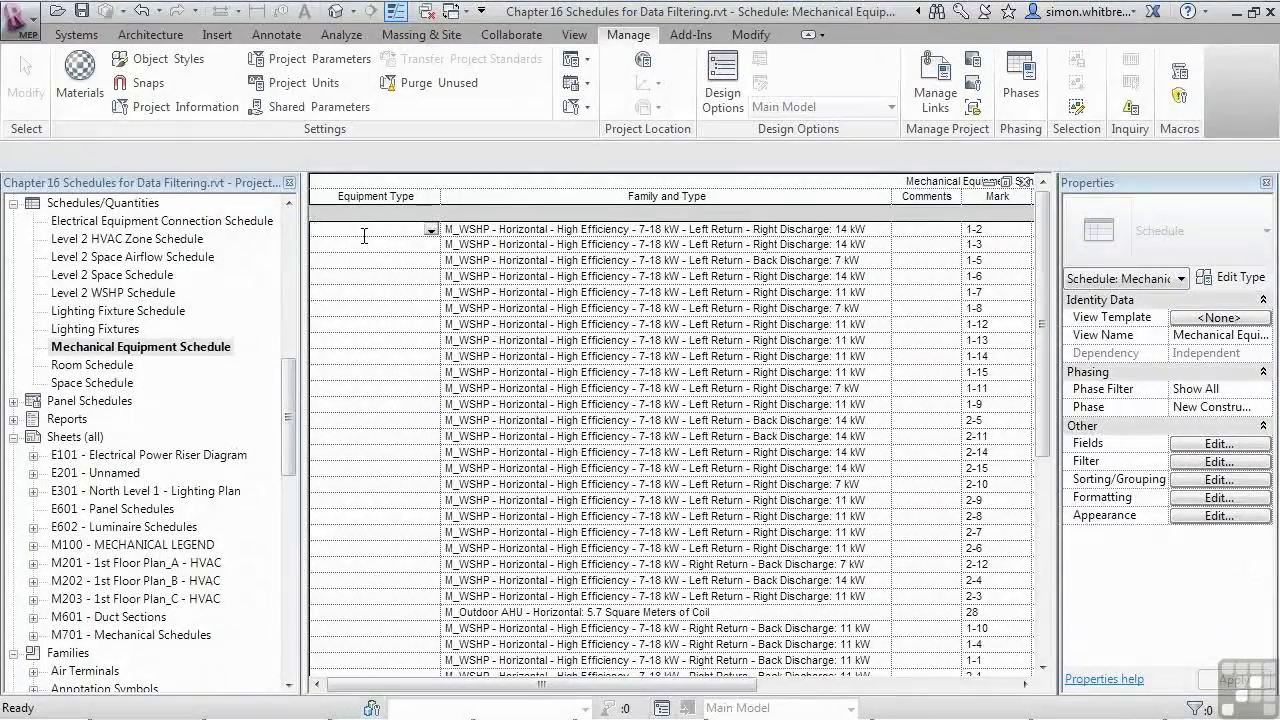
type("WSHP")
key("Return")
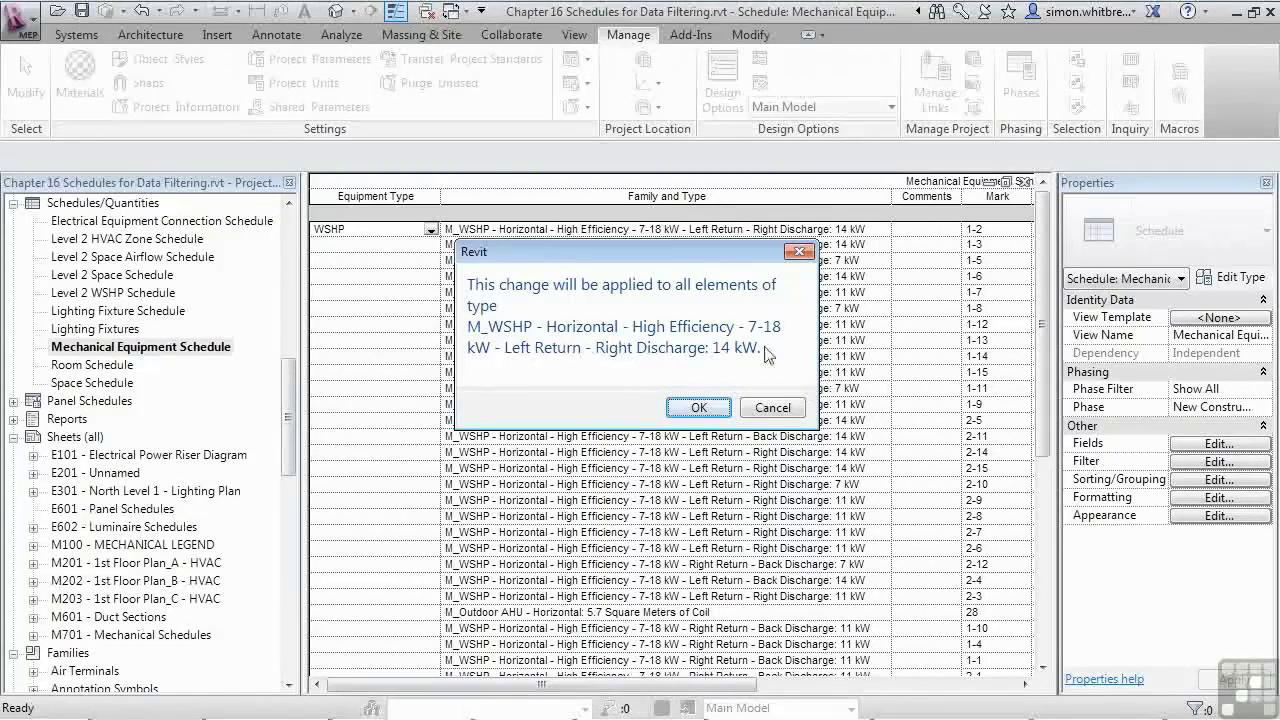
left_click(692, 409)
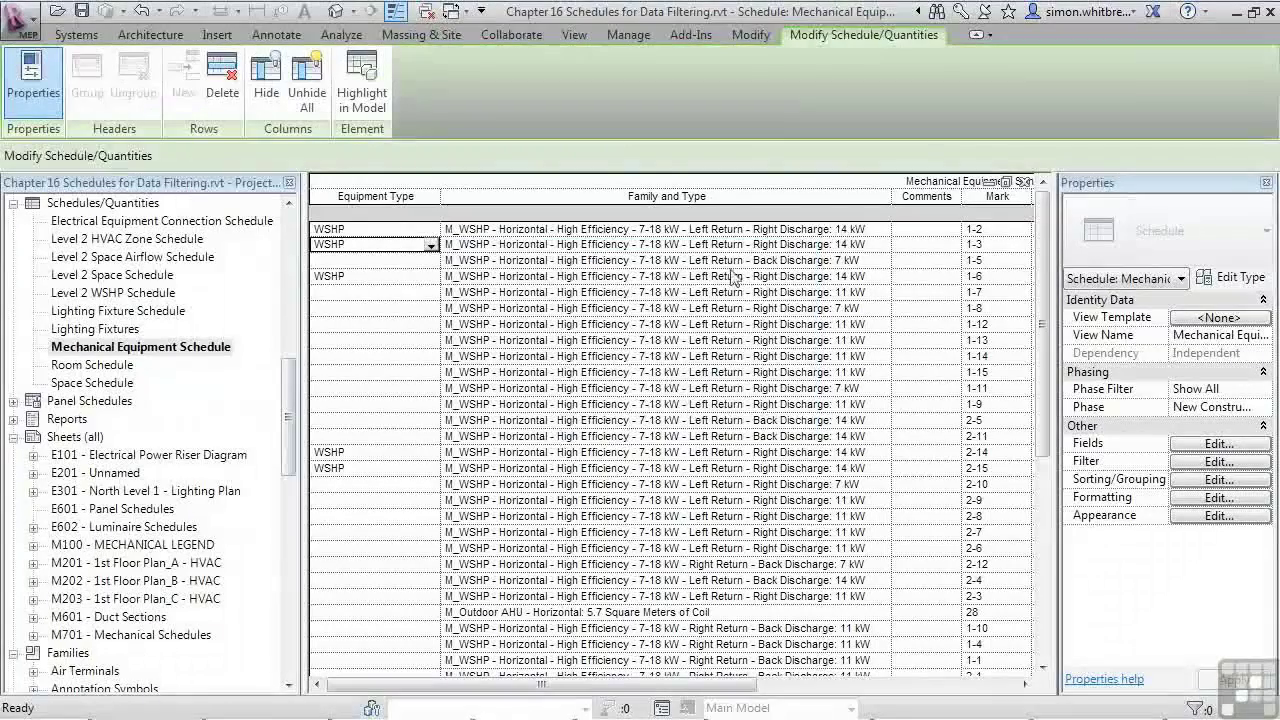
Step: Set Equipment Type to WSHP for rows 1-5 and 1-7, accepting each type-wide change
mouse_move(1049, 287)
left_mouse_down()
mouse_move(1052, 512)
mouse_move(1050, 310)
left_mouse_up()
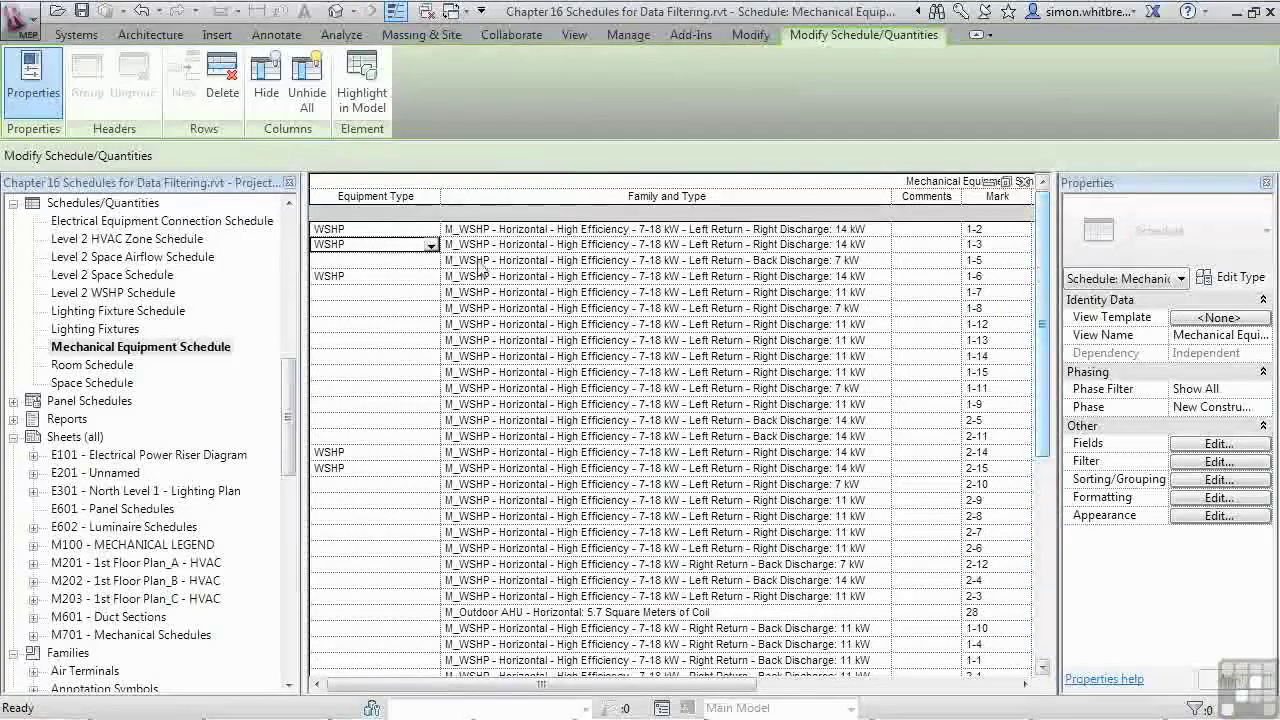
left_click(324, 262)
left_click(382, 263)
key("Return")
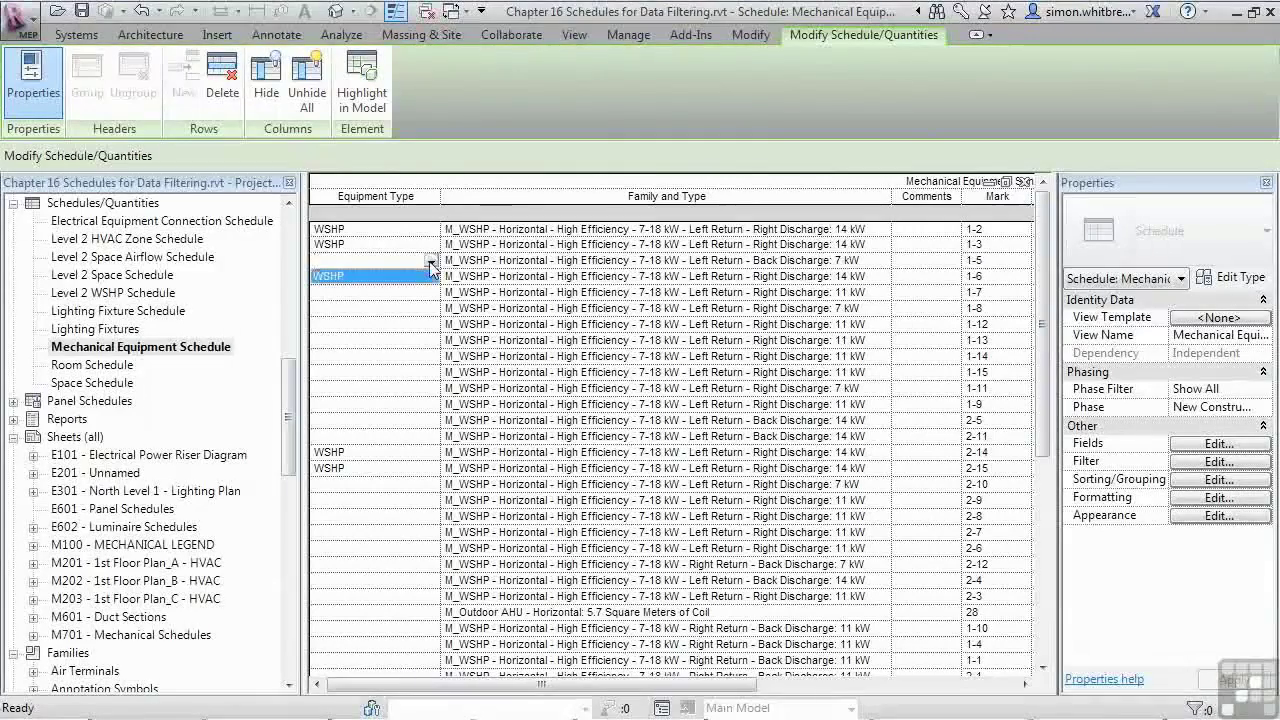
left_click(376, 280)
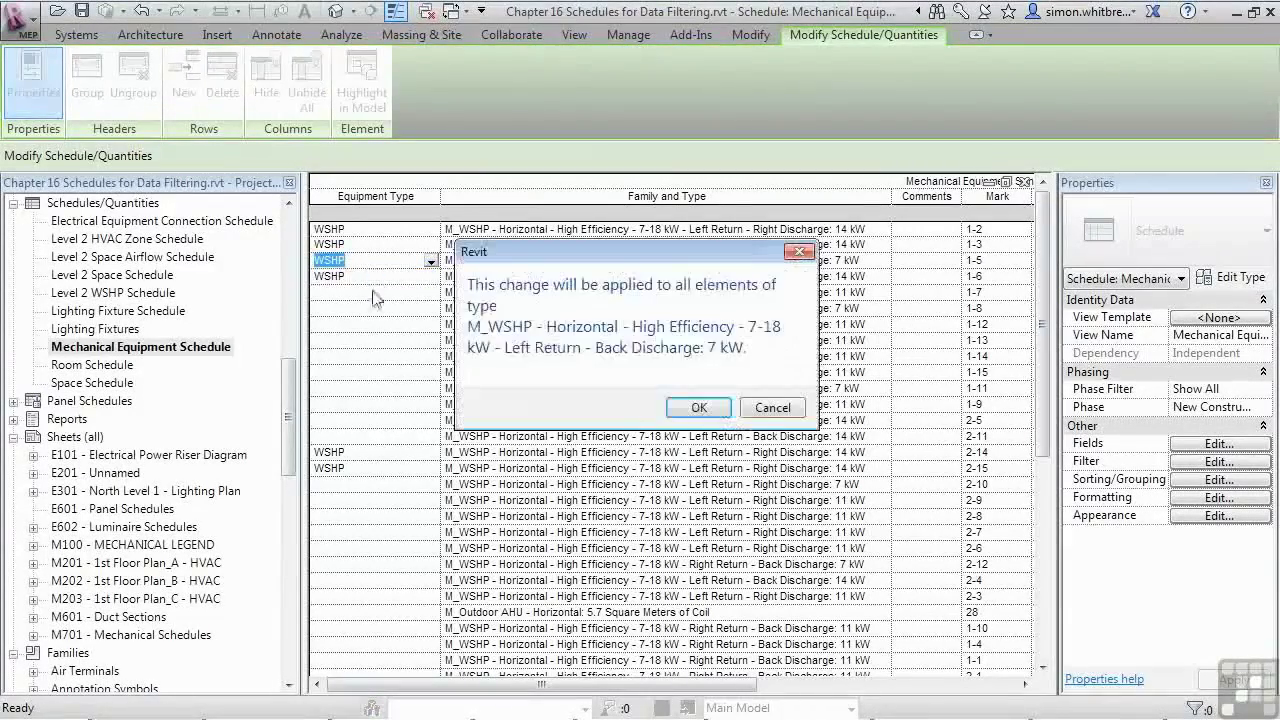
left_click(699, 408)
left_click(420, 292)
left_click(430, 293)
left_click(330, 309)
left_click(699, 408)
Step: Set Equipment Type to WSHP for rows 1-8, 2-5 and 2-12
left_click(420, 308)
left_click(430, 309)
left_click(345, 325)
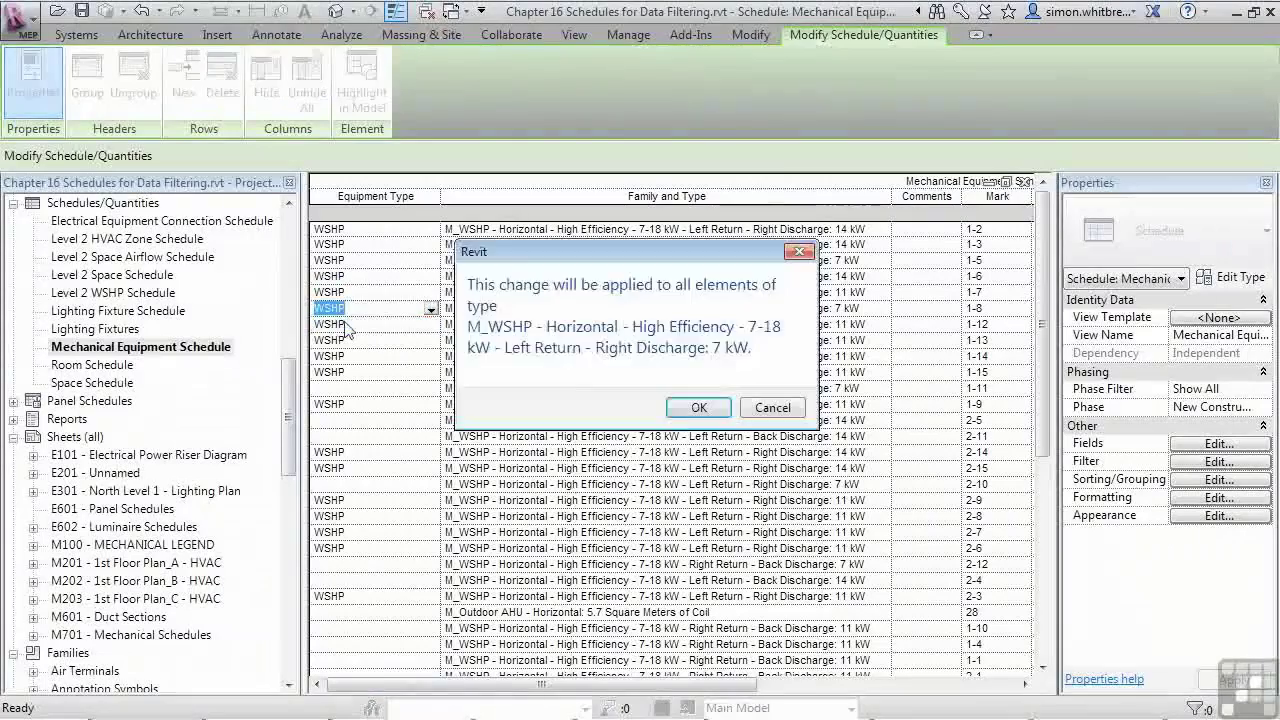
left_click(699, 410)
left_click(420, 420)
left_click(430, 421)
left_click(345, 437)
left_click(690, 410)
left_click(420, 564)
left_click(430, 565)
left_click(330, 582)
left_click(699, 407)
Step: Set the Outdoor AHU's Equipment Type to AHU for every unit of that type
scroll(510, 426, "down", 4)
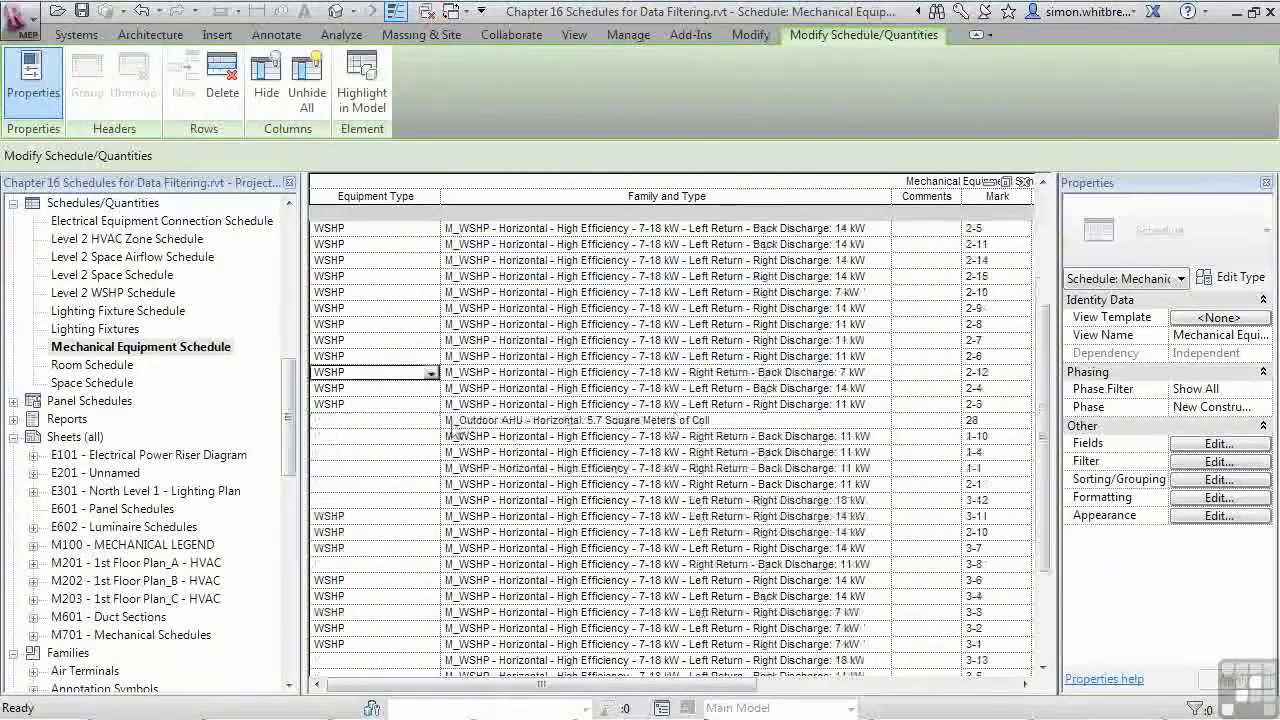
left_click(383, 420)
type("AHU")
left_click(400, 452)
left_click(699, 414)
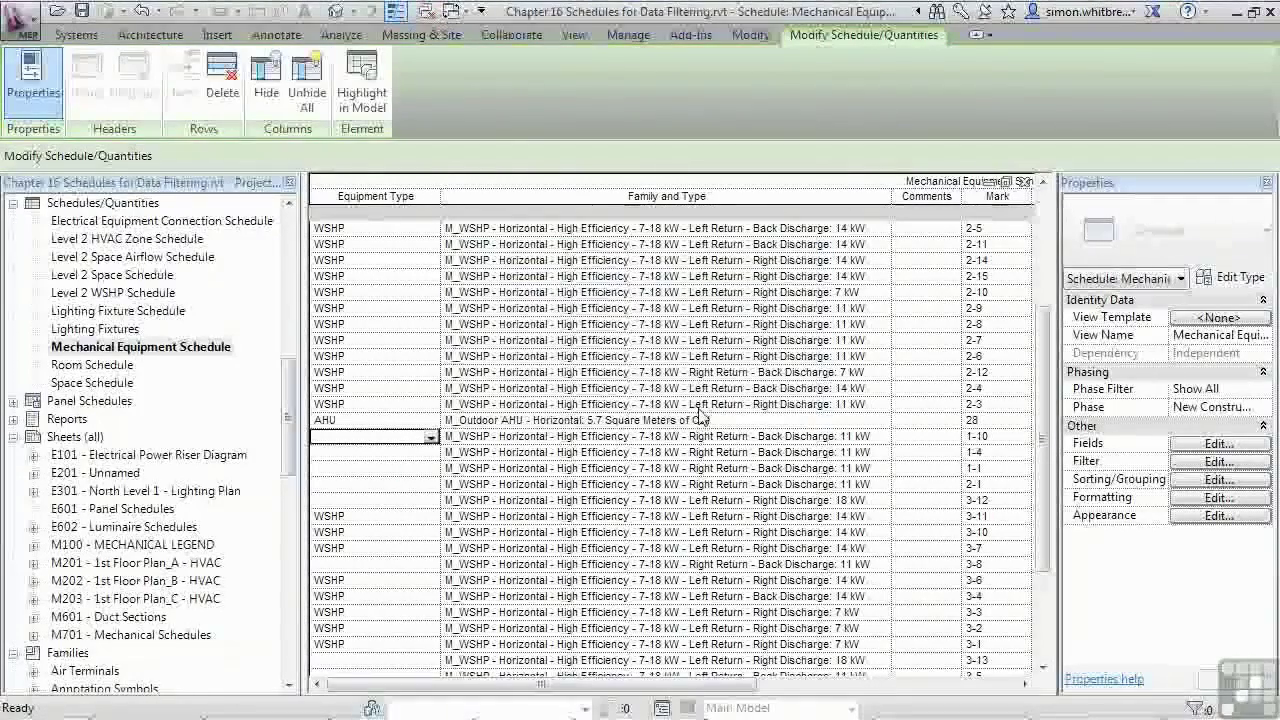
Step: Mark heat pump rows 1-10, 3-12 and 3-5 as WSHP
left_click(432, 437)
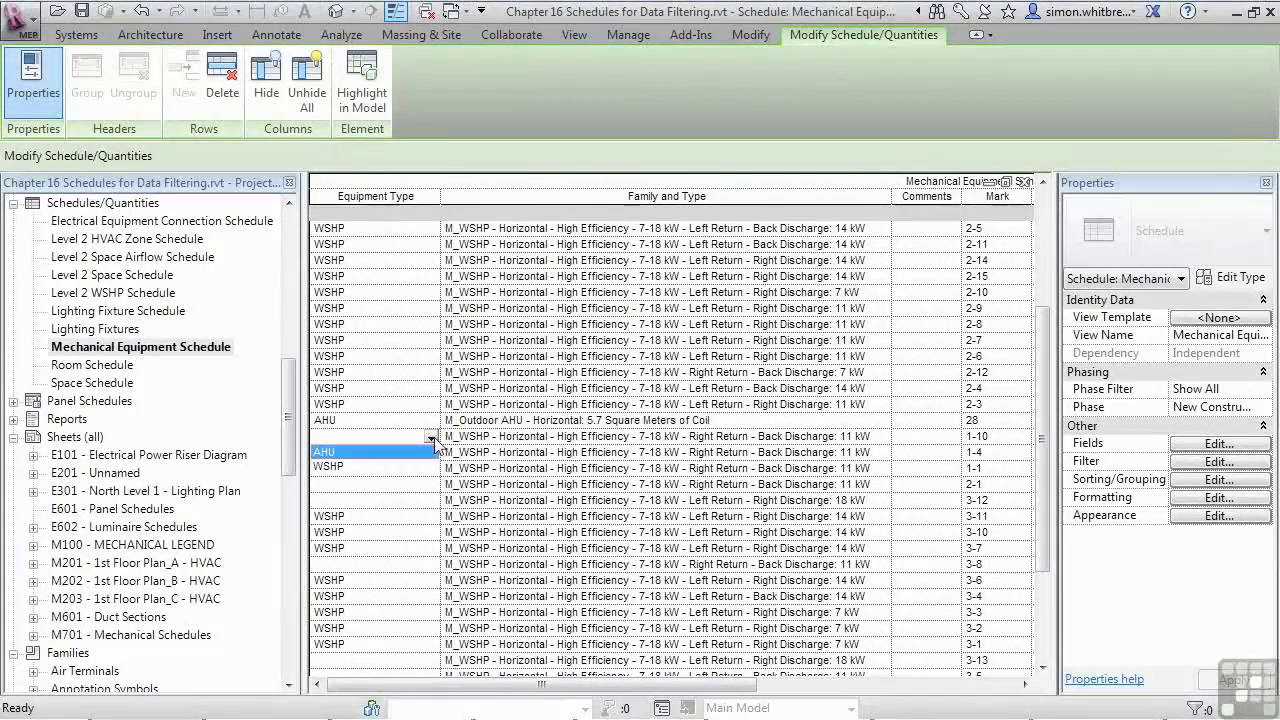
left_click(331, 468)
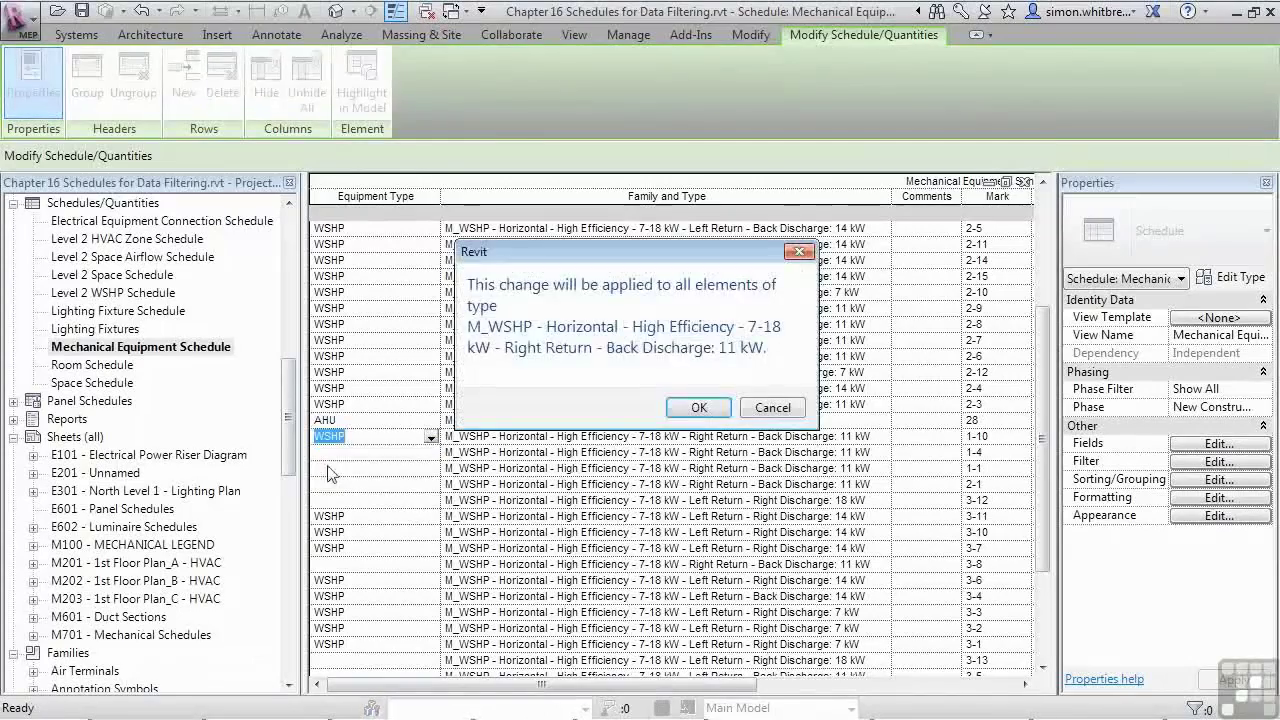
left_click(699, 408)
left_click(400, 500)
left_click(431, 500)
left_click(378, 530)
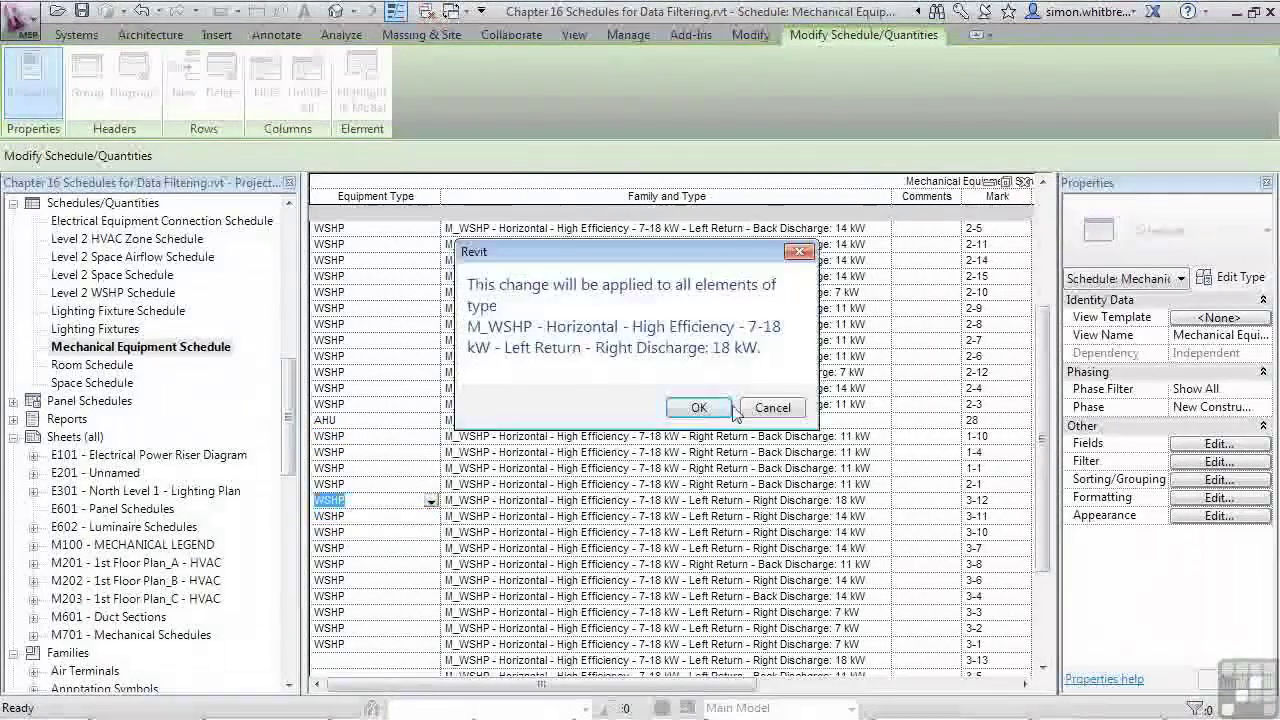
left_click(710, 410)
scroll(1040, 570, "down", 3)
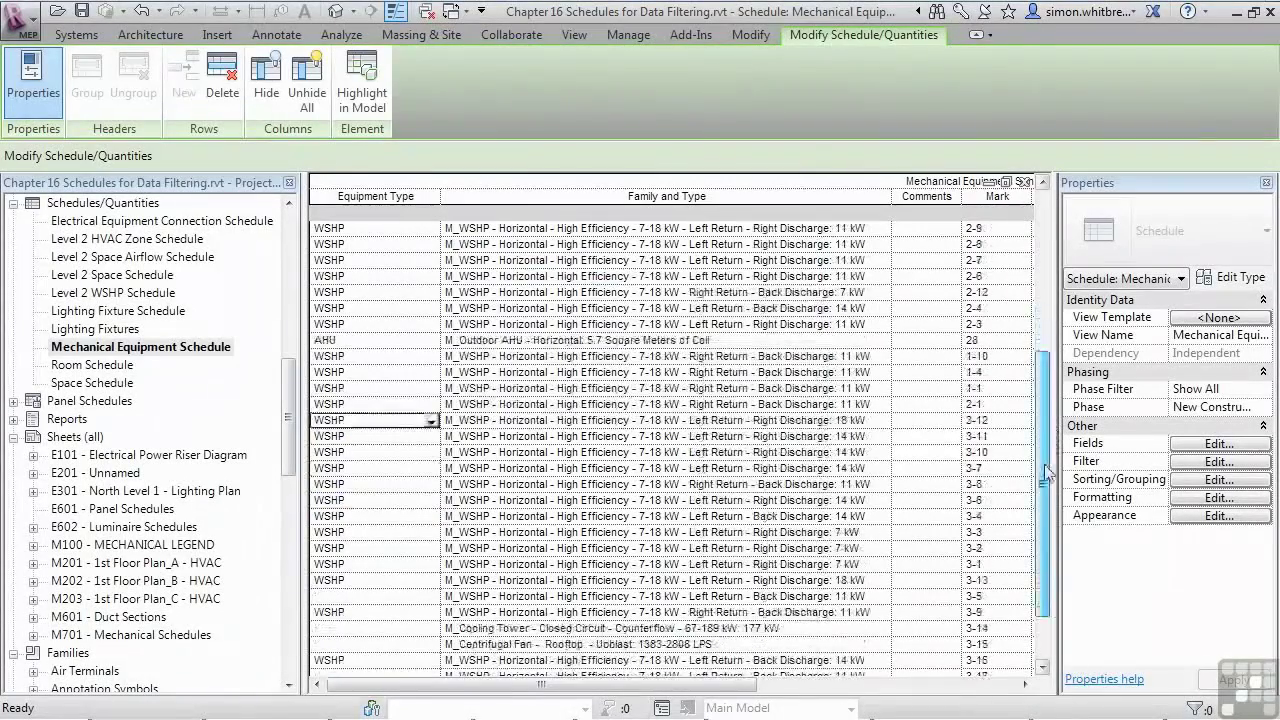
left_click(431, 532)
left_click(431, 532)
left_click(338, 566)
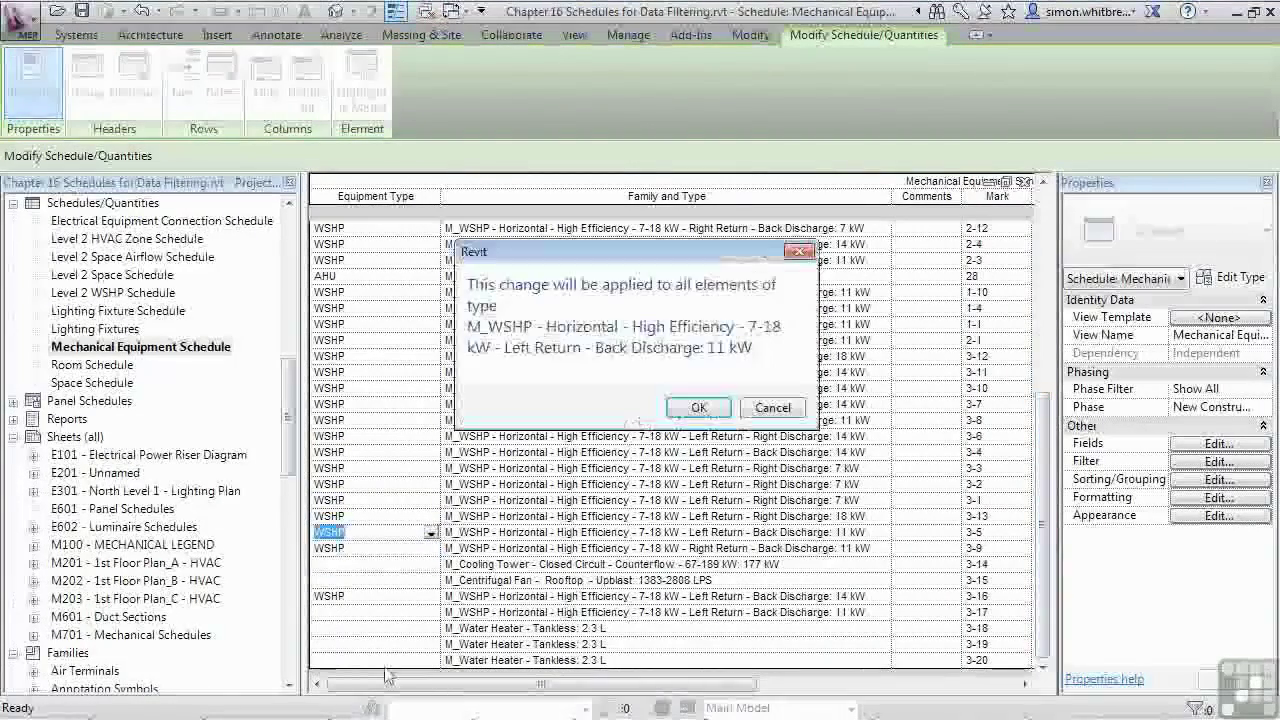
left_click(690, 410)
Step: Enter FAN for the centrifugal fan and Cooling Tower for the cooling tower
left_click(354, 580)
type("FAN")
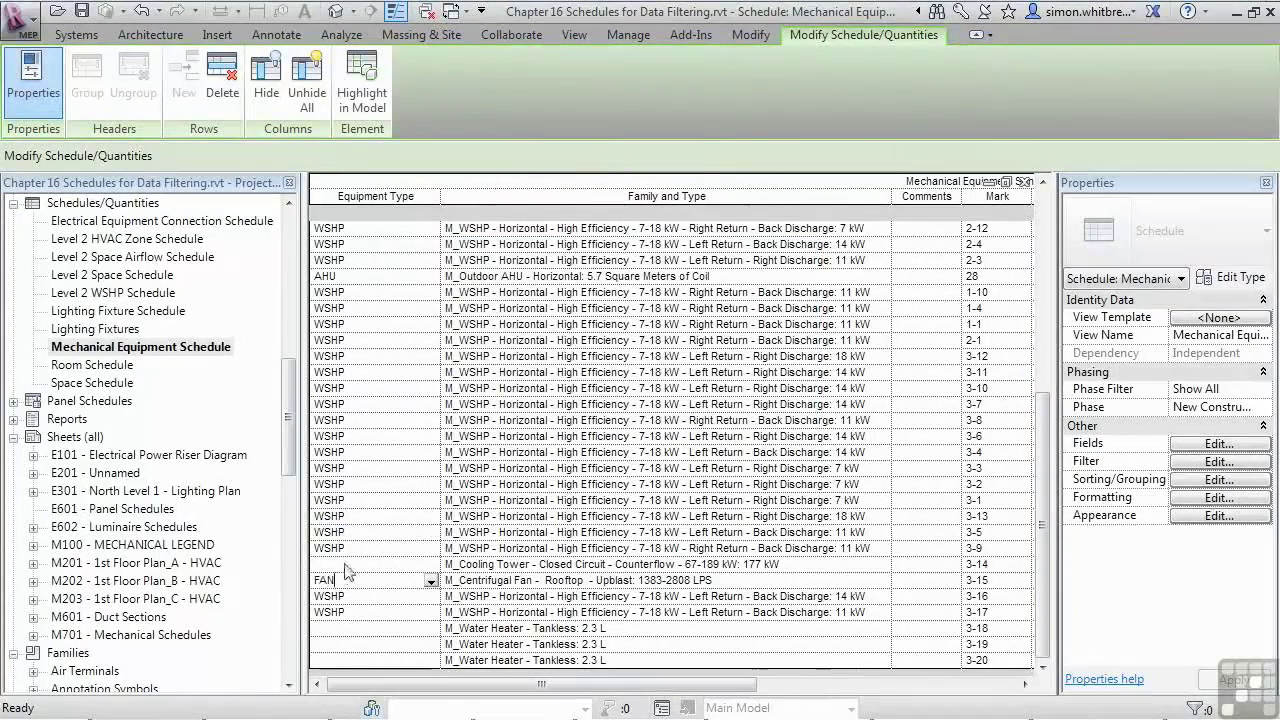
left_click(346, 566)
key("Return")
type("Cooling Tower")
key("Return")
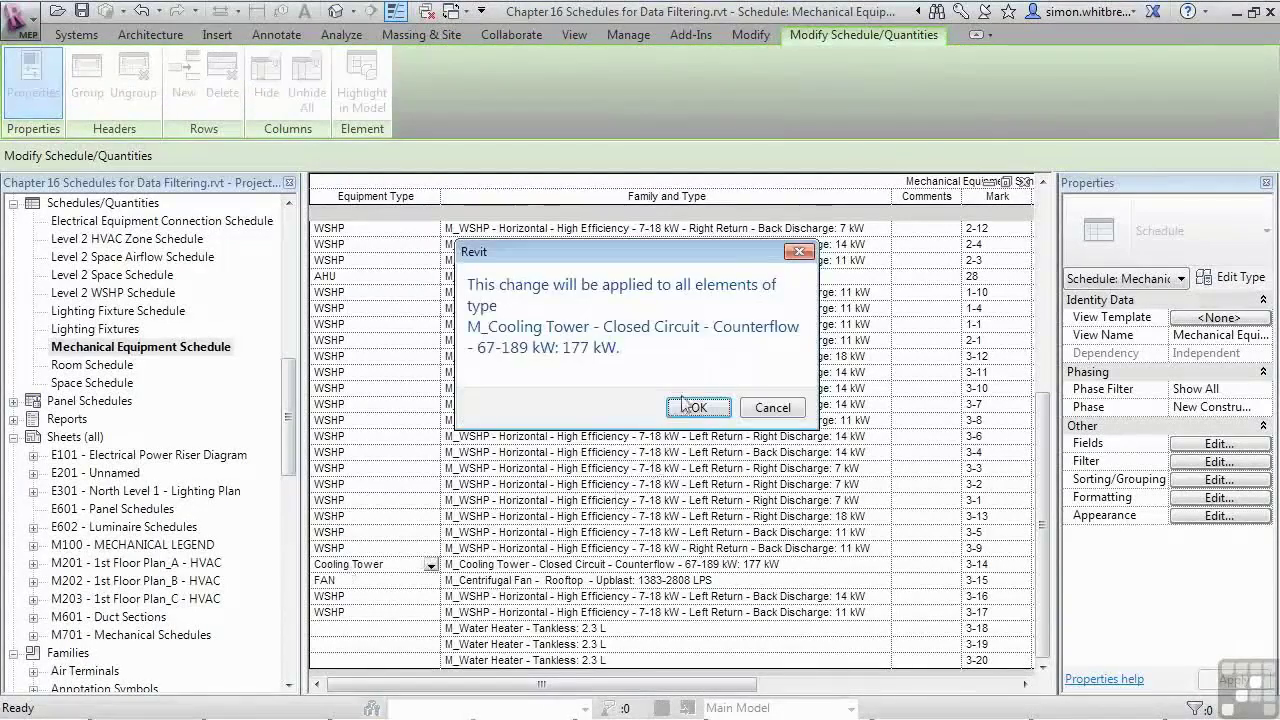
left_click(690, 408)
Step: Enter WH as the water heaters' Equipment Type and return to the top of the schedule
left_click(401, 628)
type("WH")
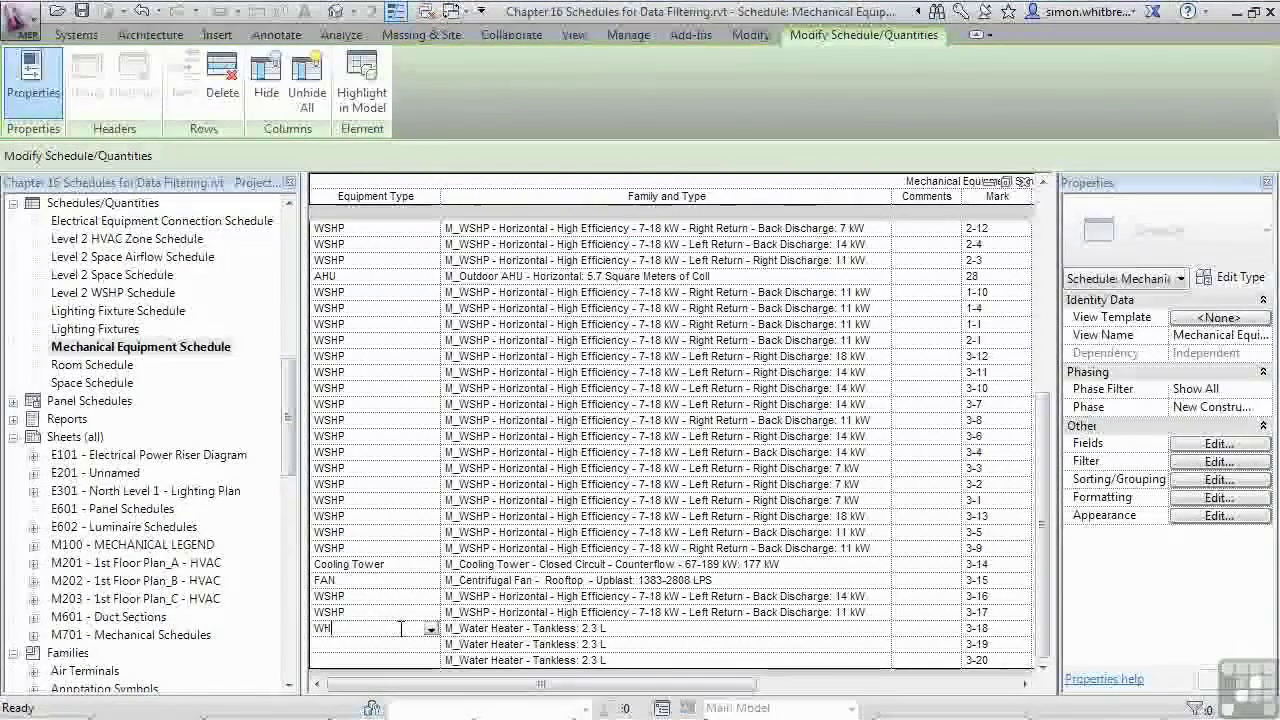
key("Return")
left_click(690, 406)
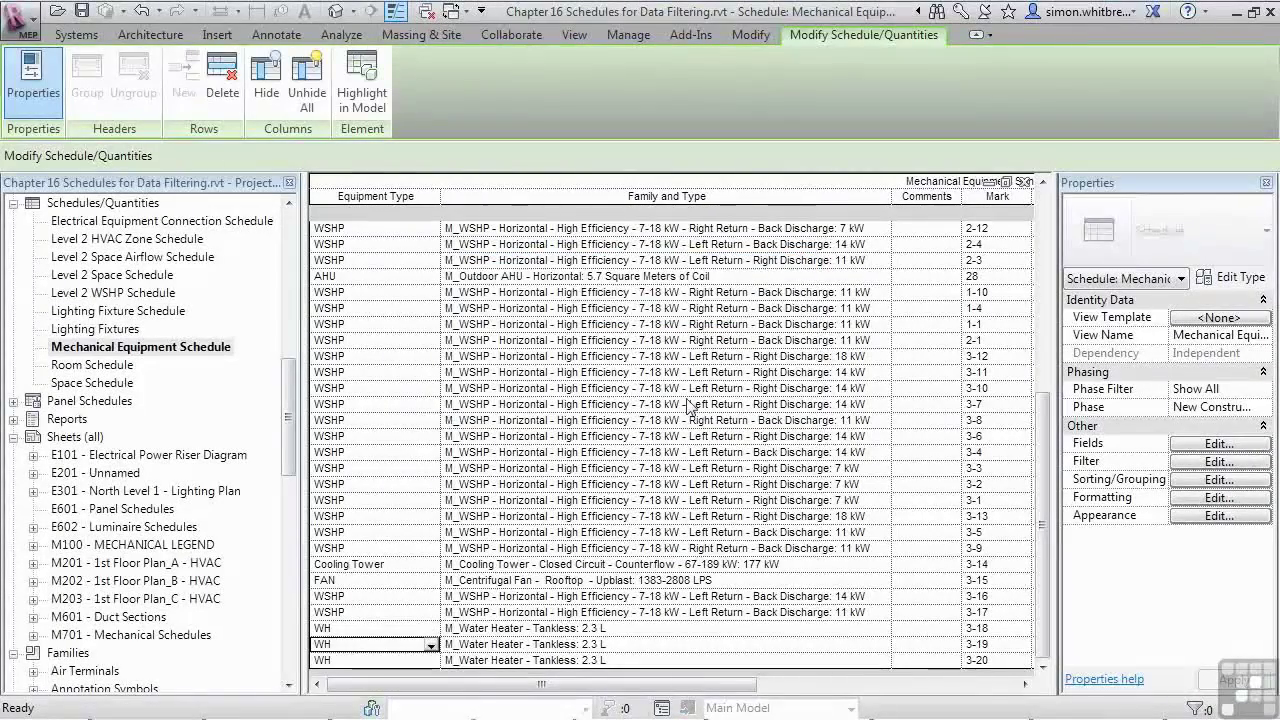
scroll(625, 436, "up", 6)
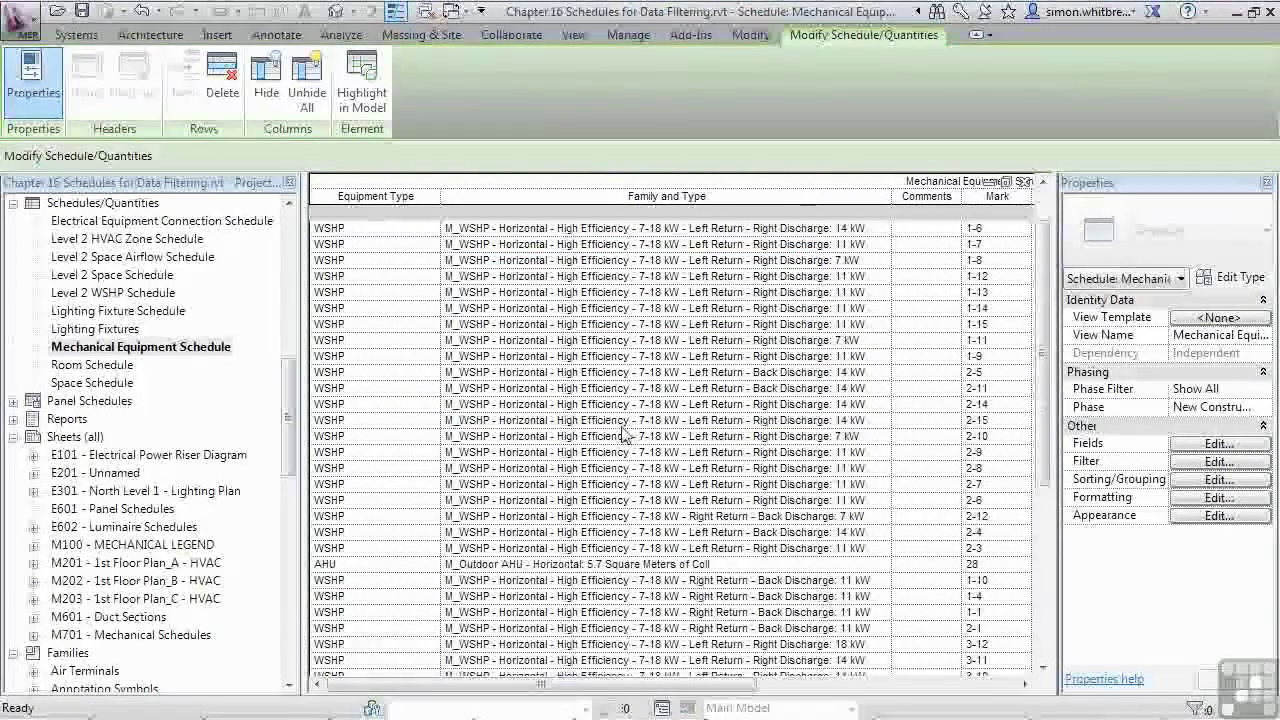
scroll(625, 436, "up", 1)
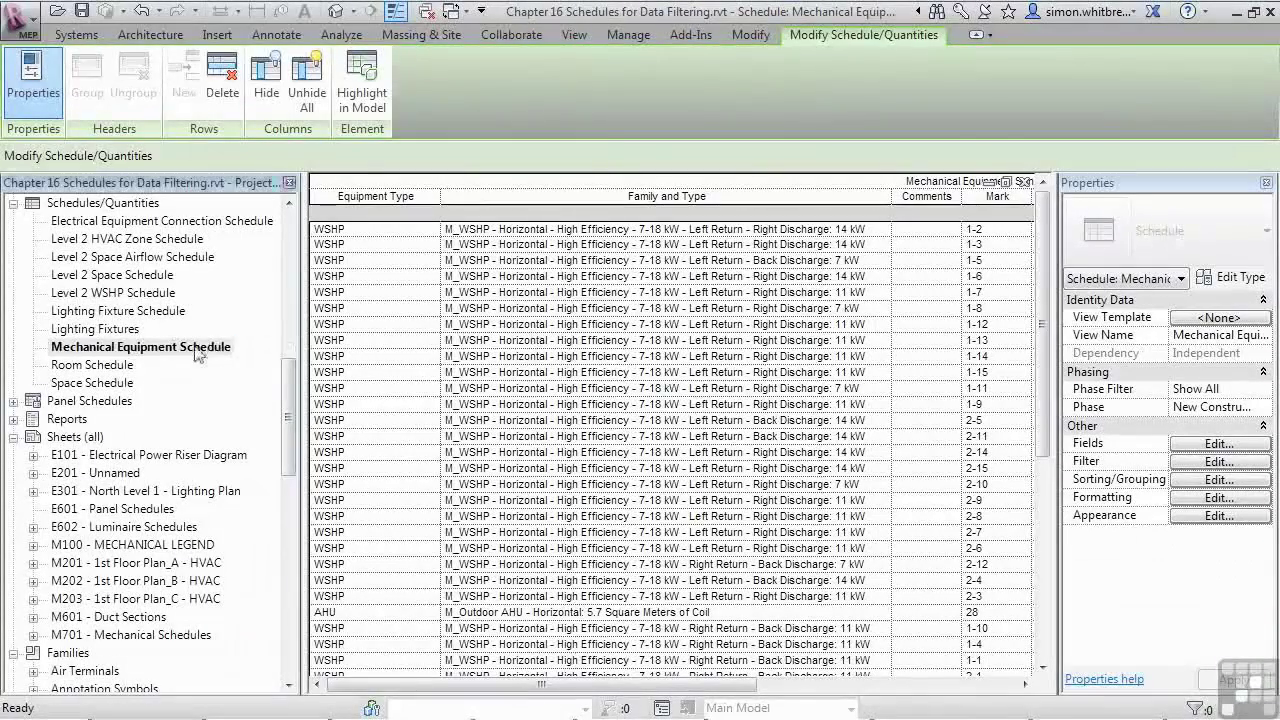
Step: Duplicate the Mechanical Equipment Schedule view from the Project Browser
left_click(82, 348)
right_click(82, 350)
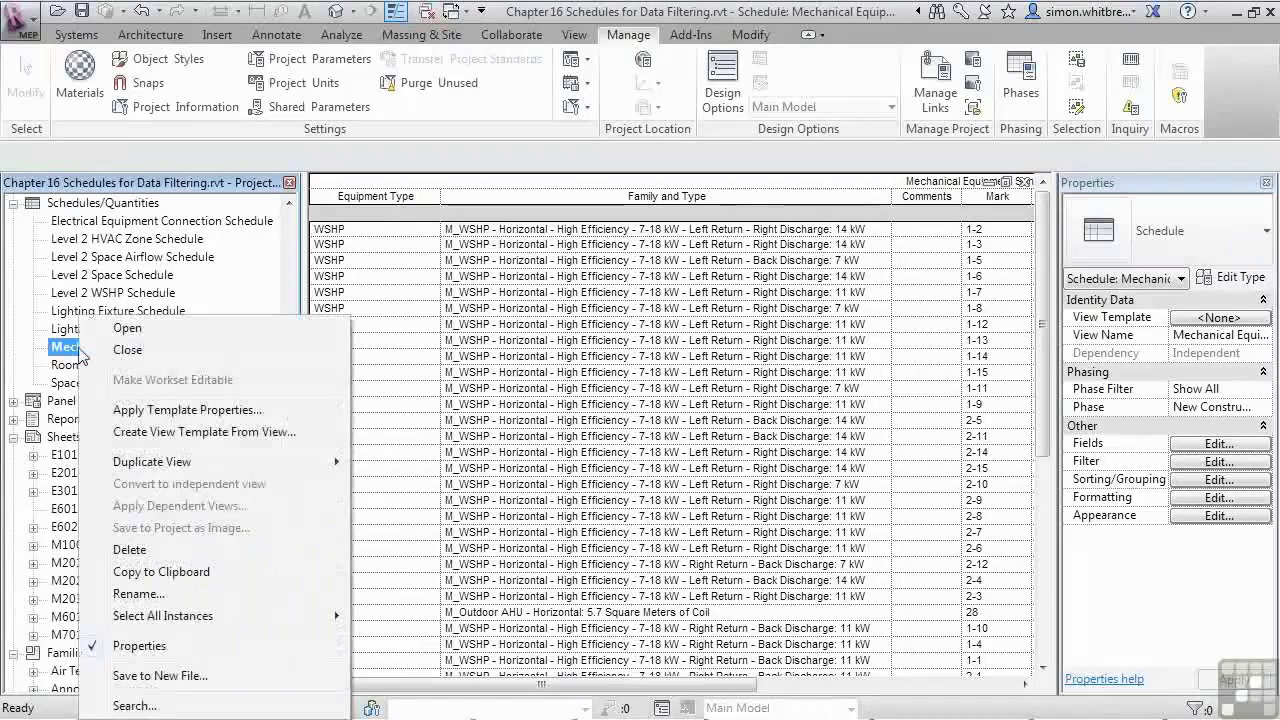
mouse_move(160, 462)
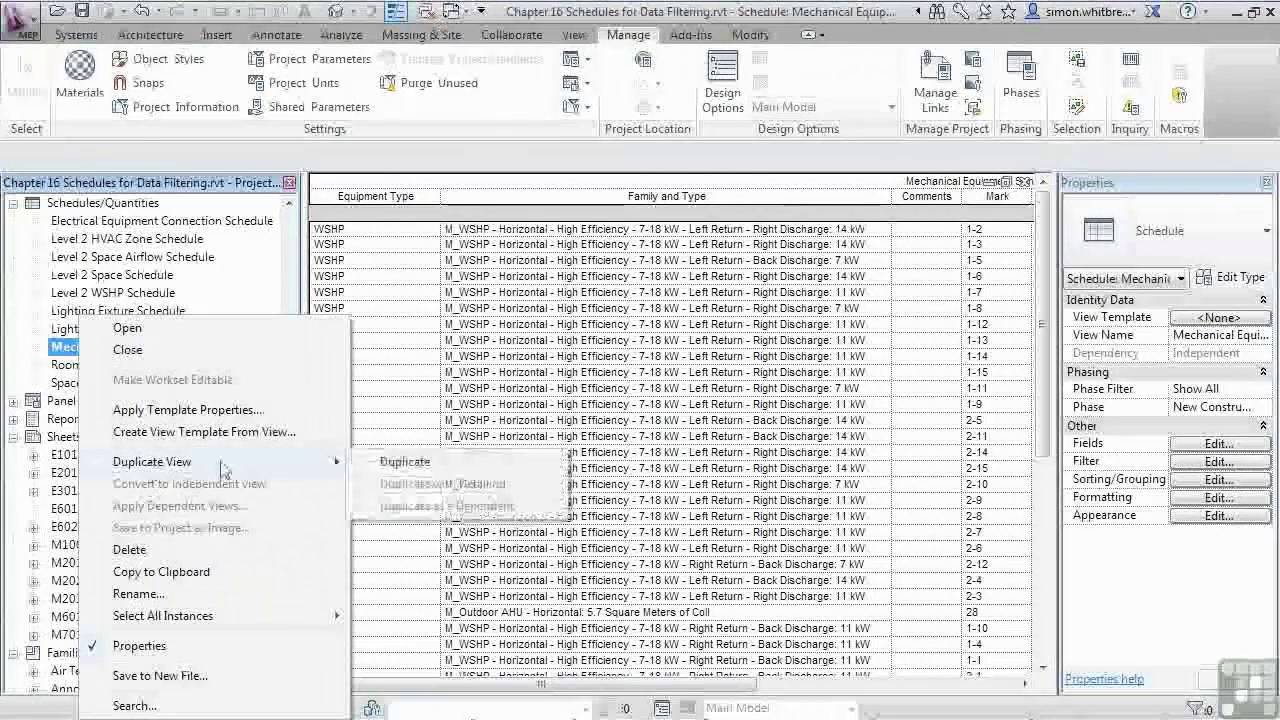
left_click(405, 462)
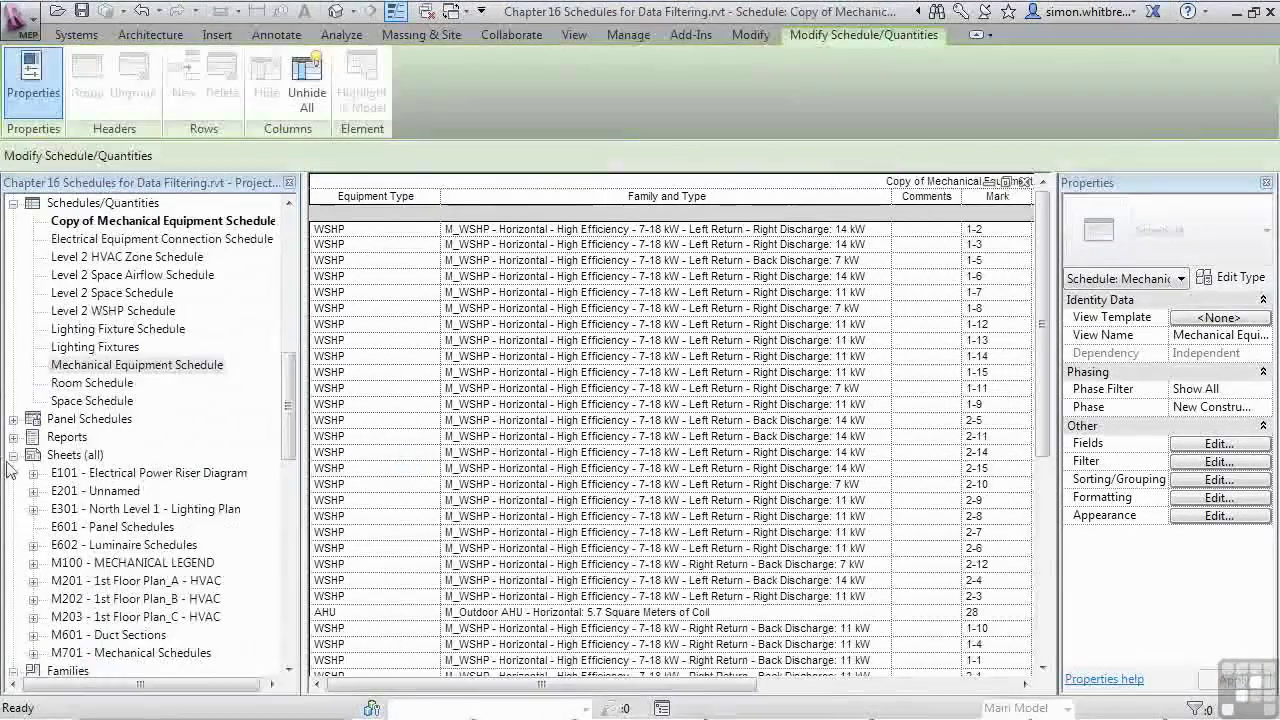
Step: Rename the schedule copy to 'Heat Pump Schedule'
left_click(80, 221)
right_click(86, 221)
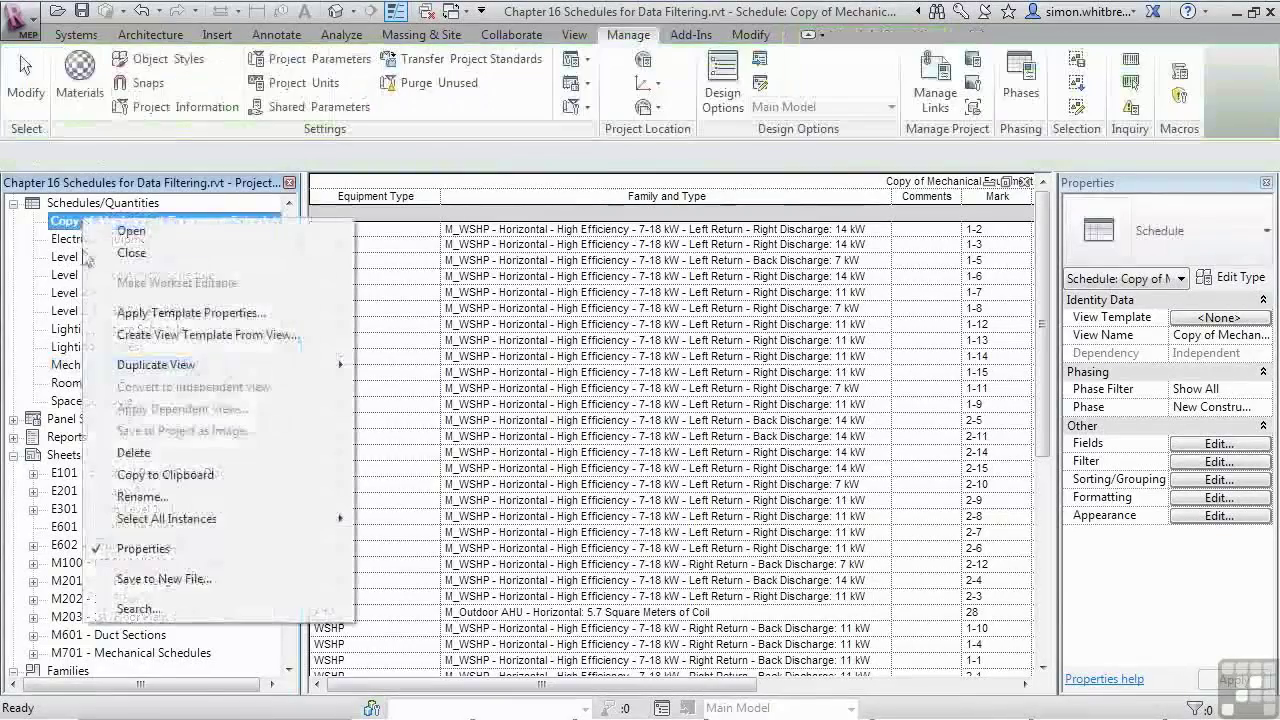
left_click(140, 497)
left_click(622, 352)
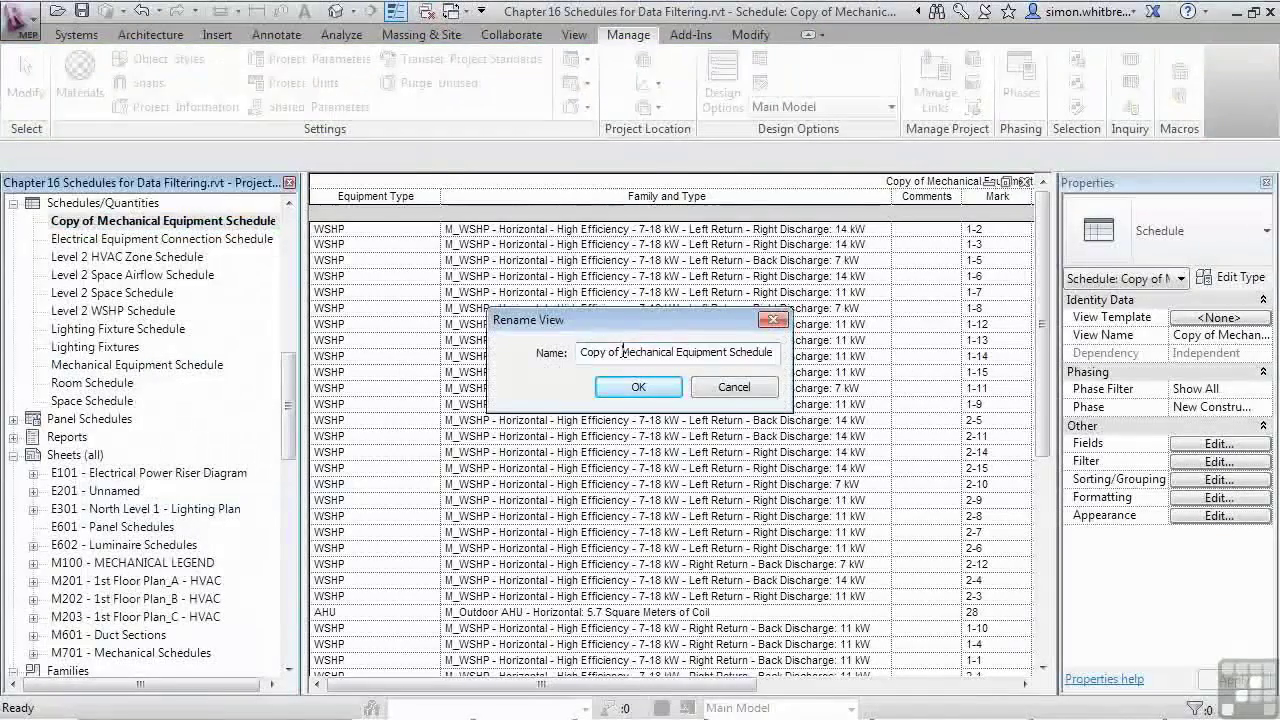
left_click_drag(729, 355, 579, 352)
type("Heat Pump")
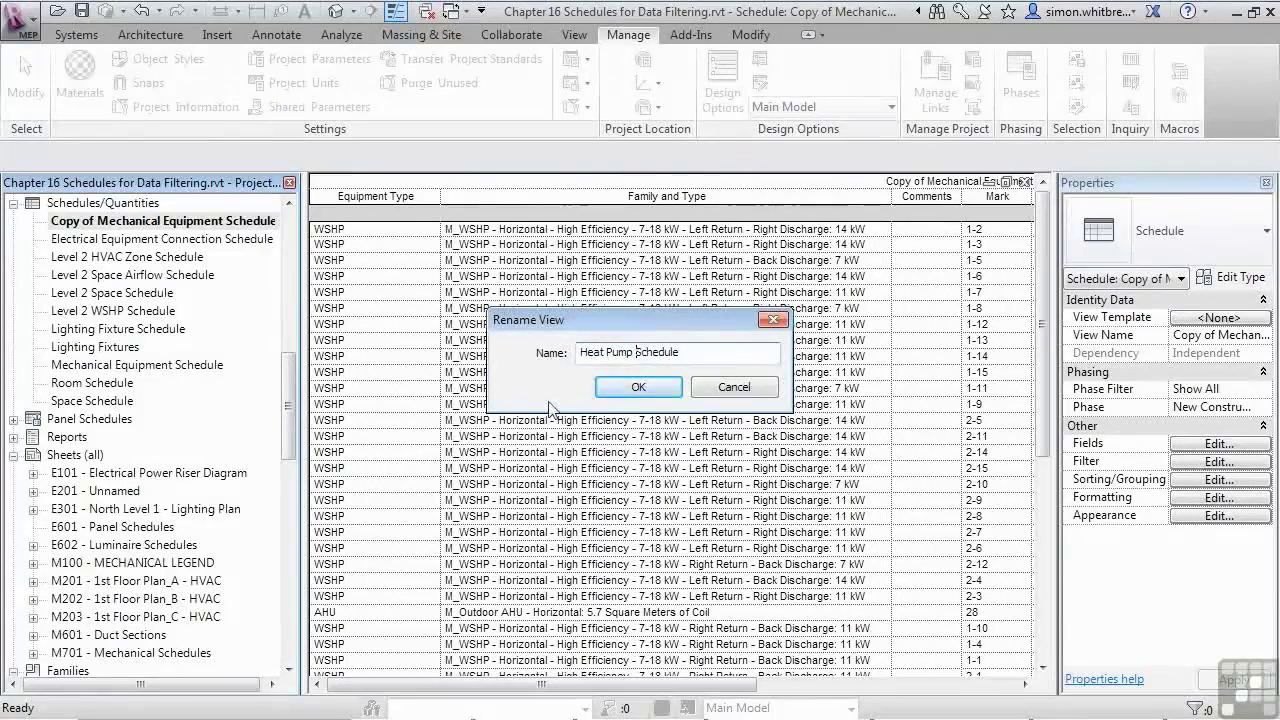
key("Return")
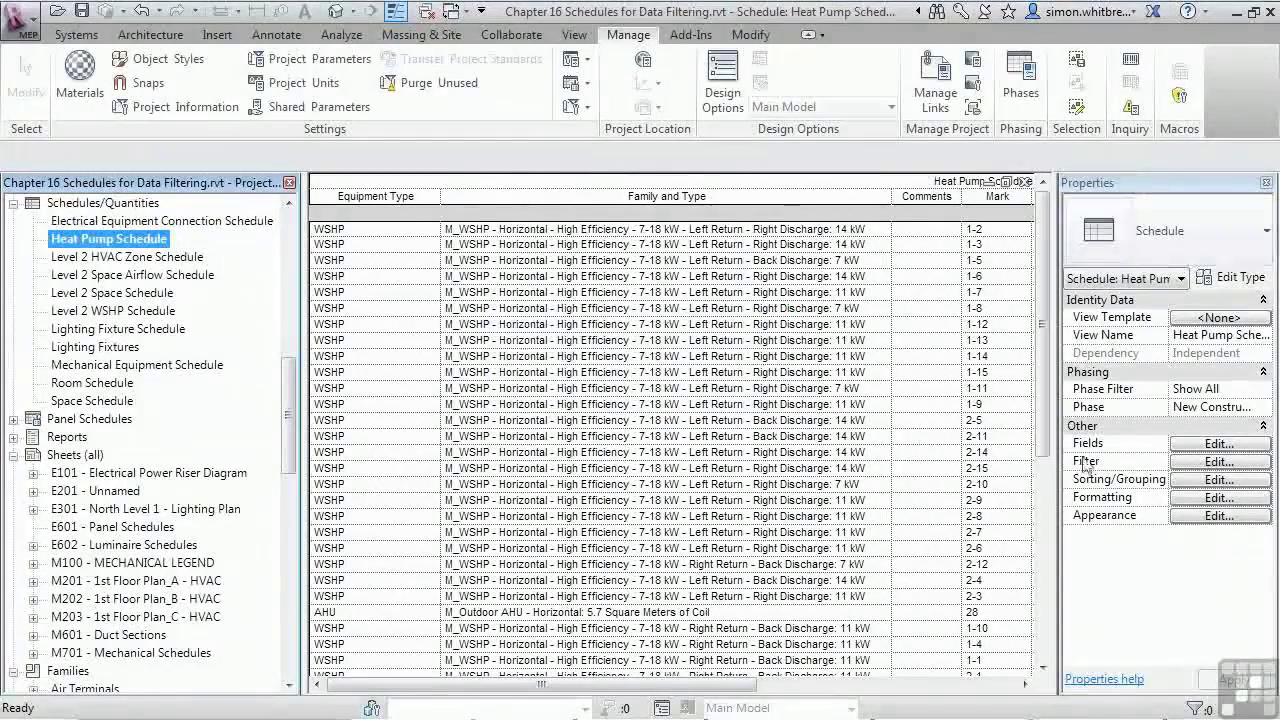
Step: Set the schedule filter to Equipment Type equals WSHP
left_click(1205, 462)
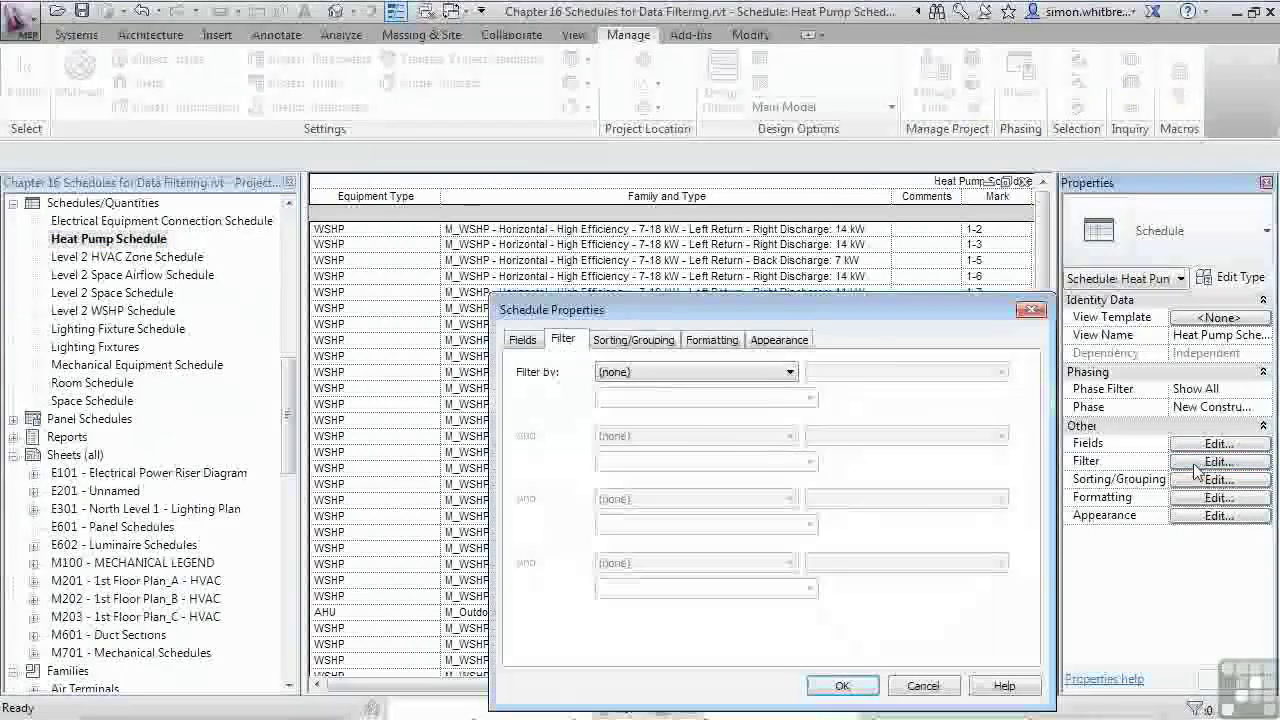
left_click(665, 372)
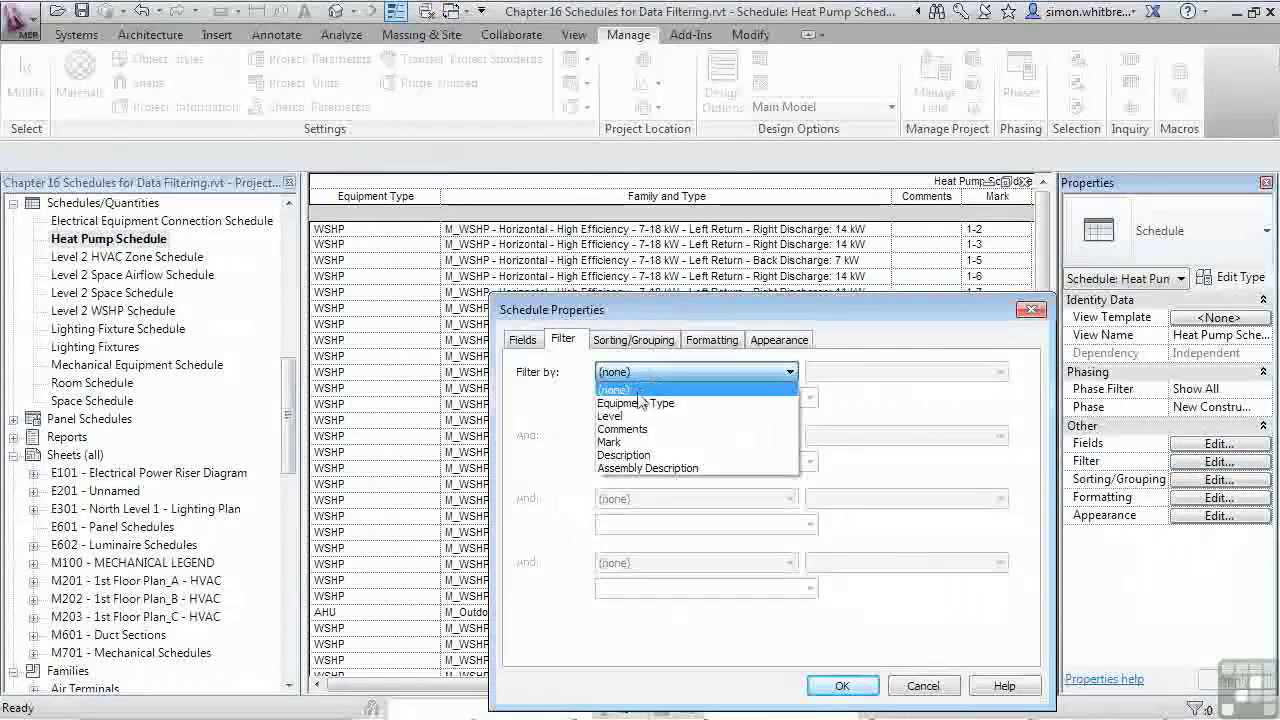
left_click(652, 403)
left_click(852, 375)
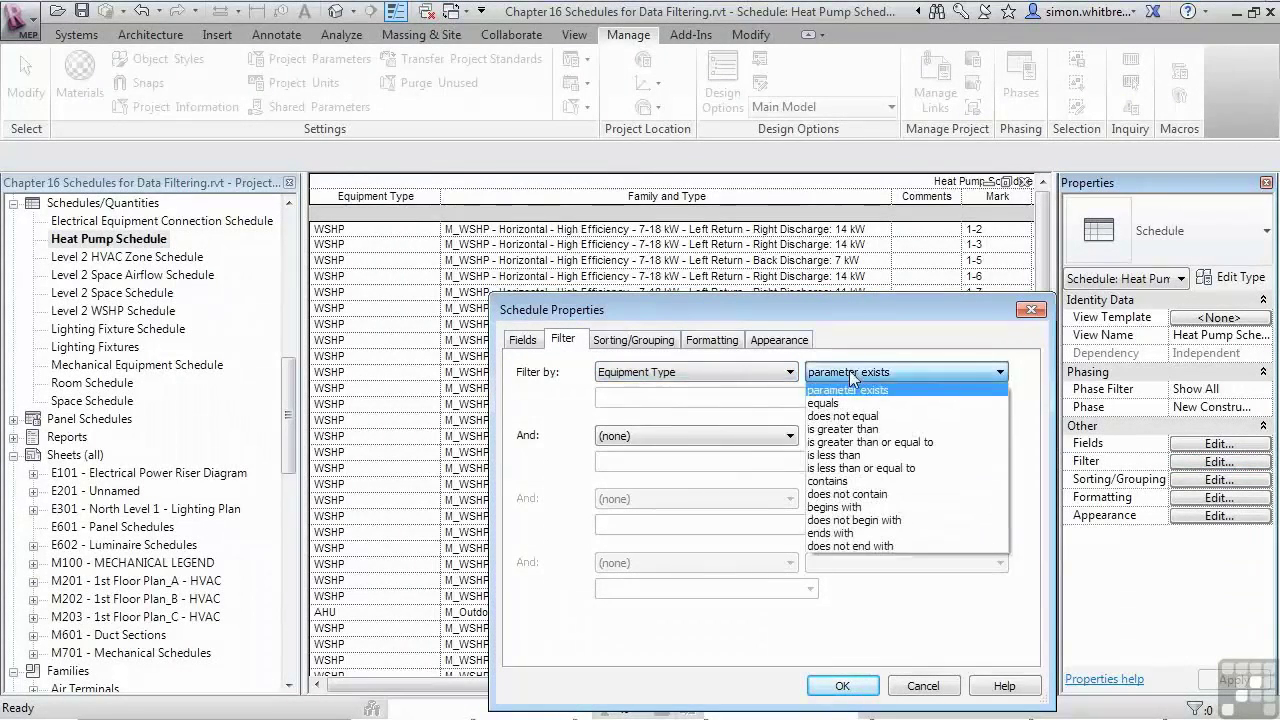
left_click(833, 403)
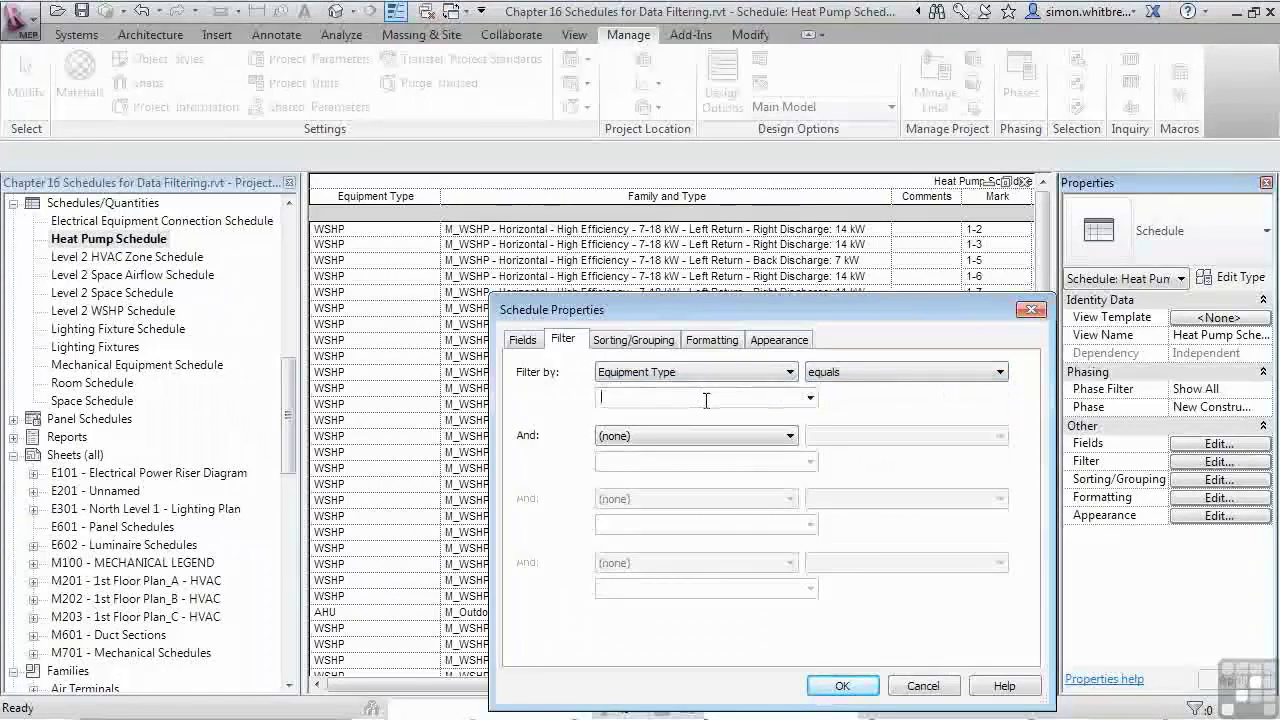
type("WSHP")
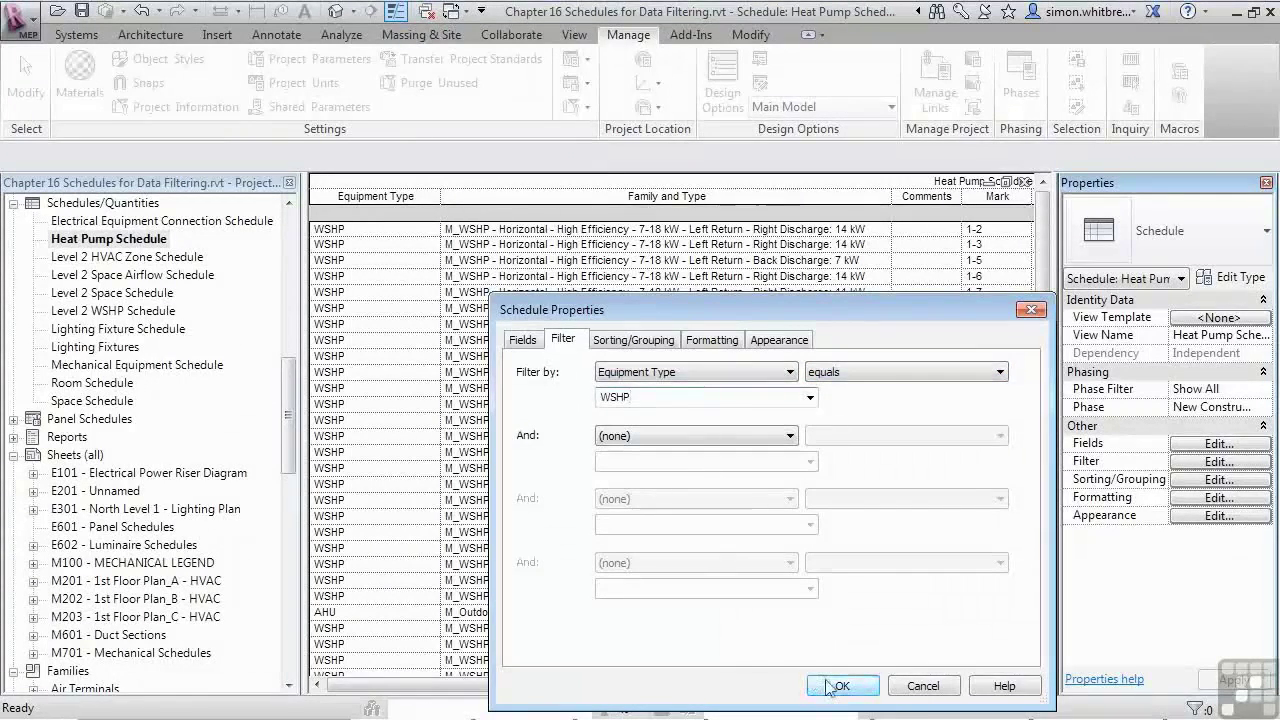
left_click(838, 686)
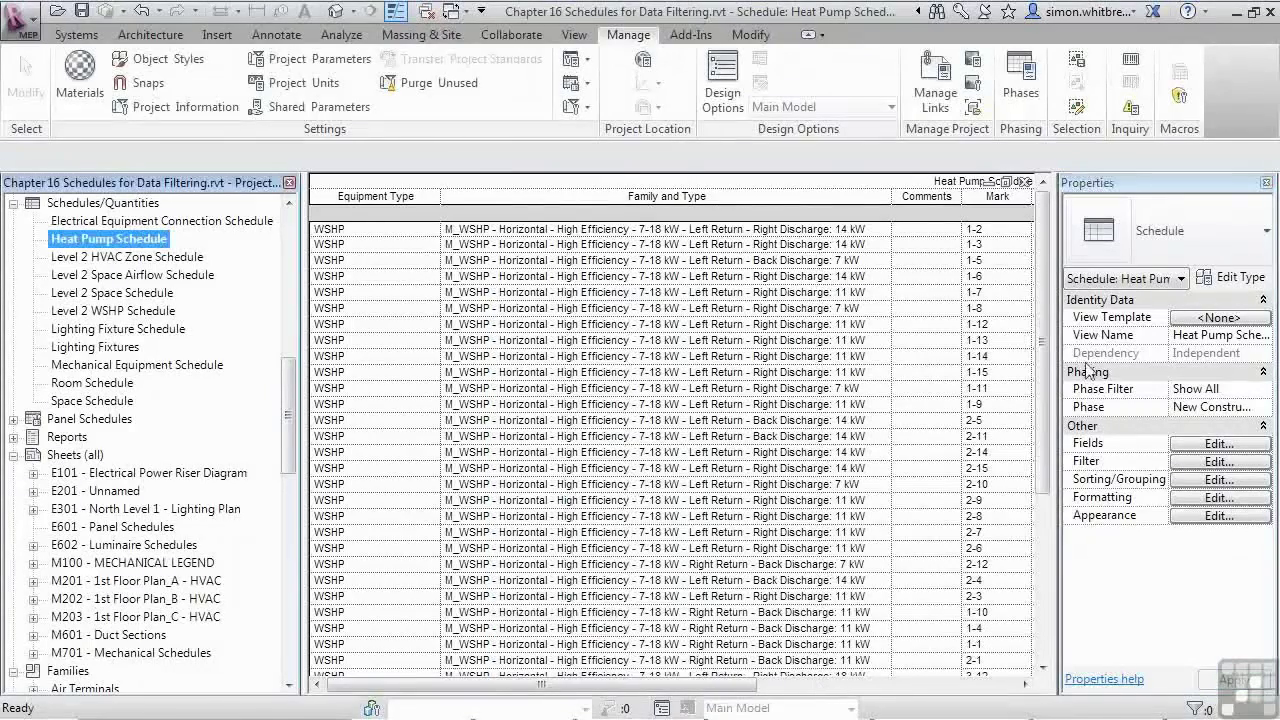
Step: Bring up the context menu for the Equipment Type column header
left_click_drag(1045, 247, 1020, 440)
scroll(510, 292, "up", 5)
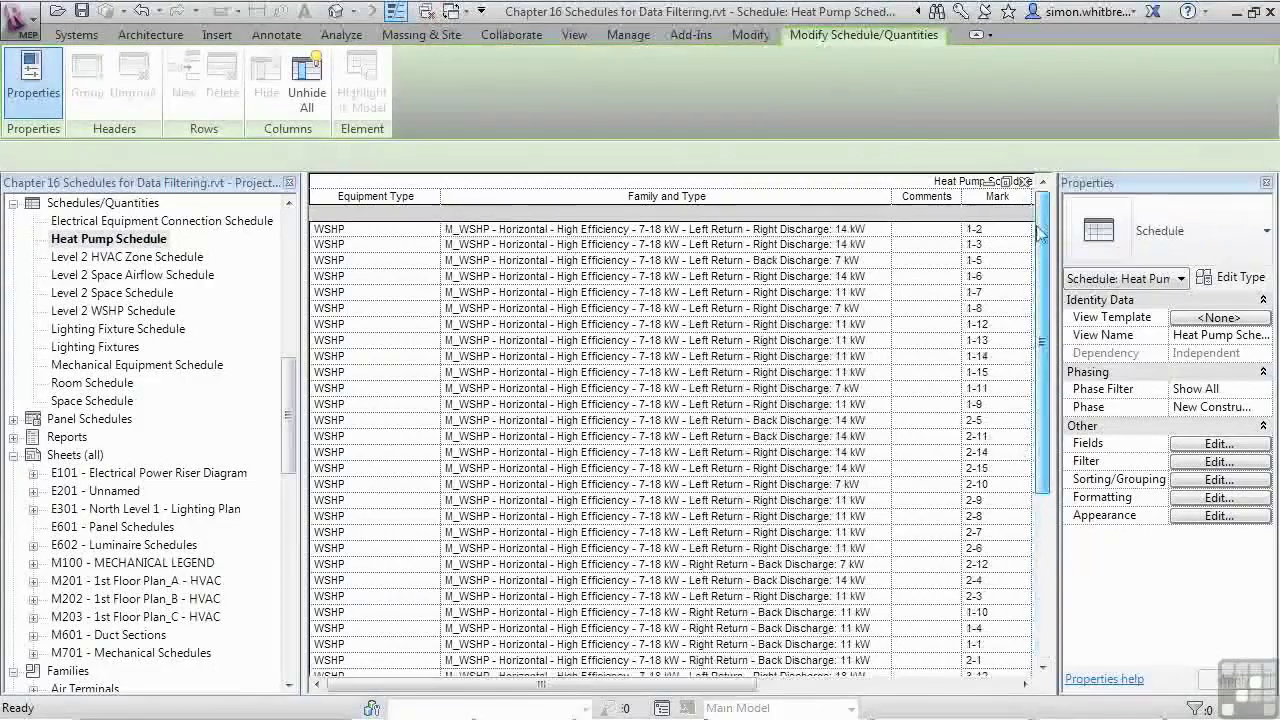
right_click(350, 204)
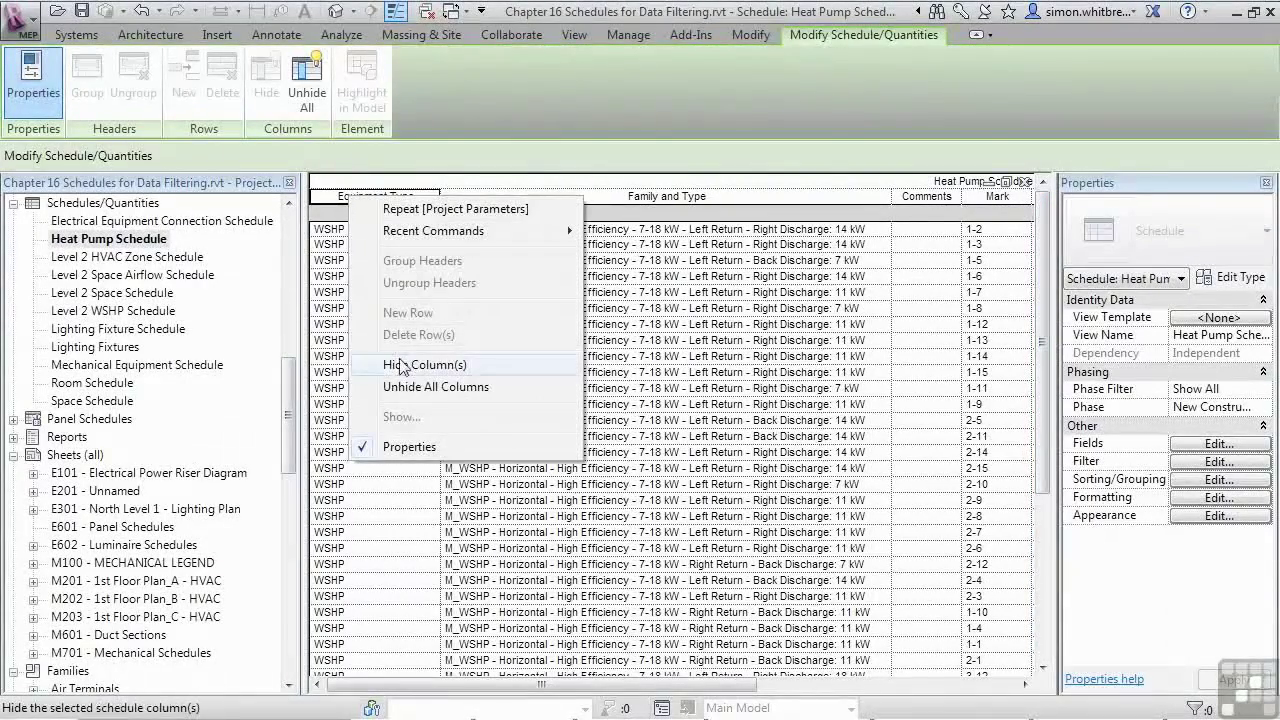